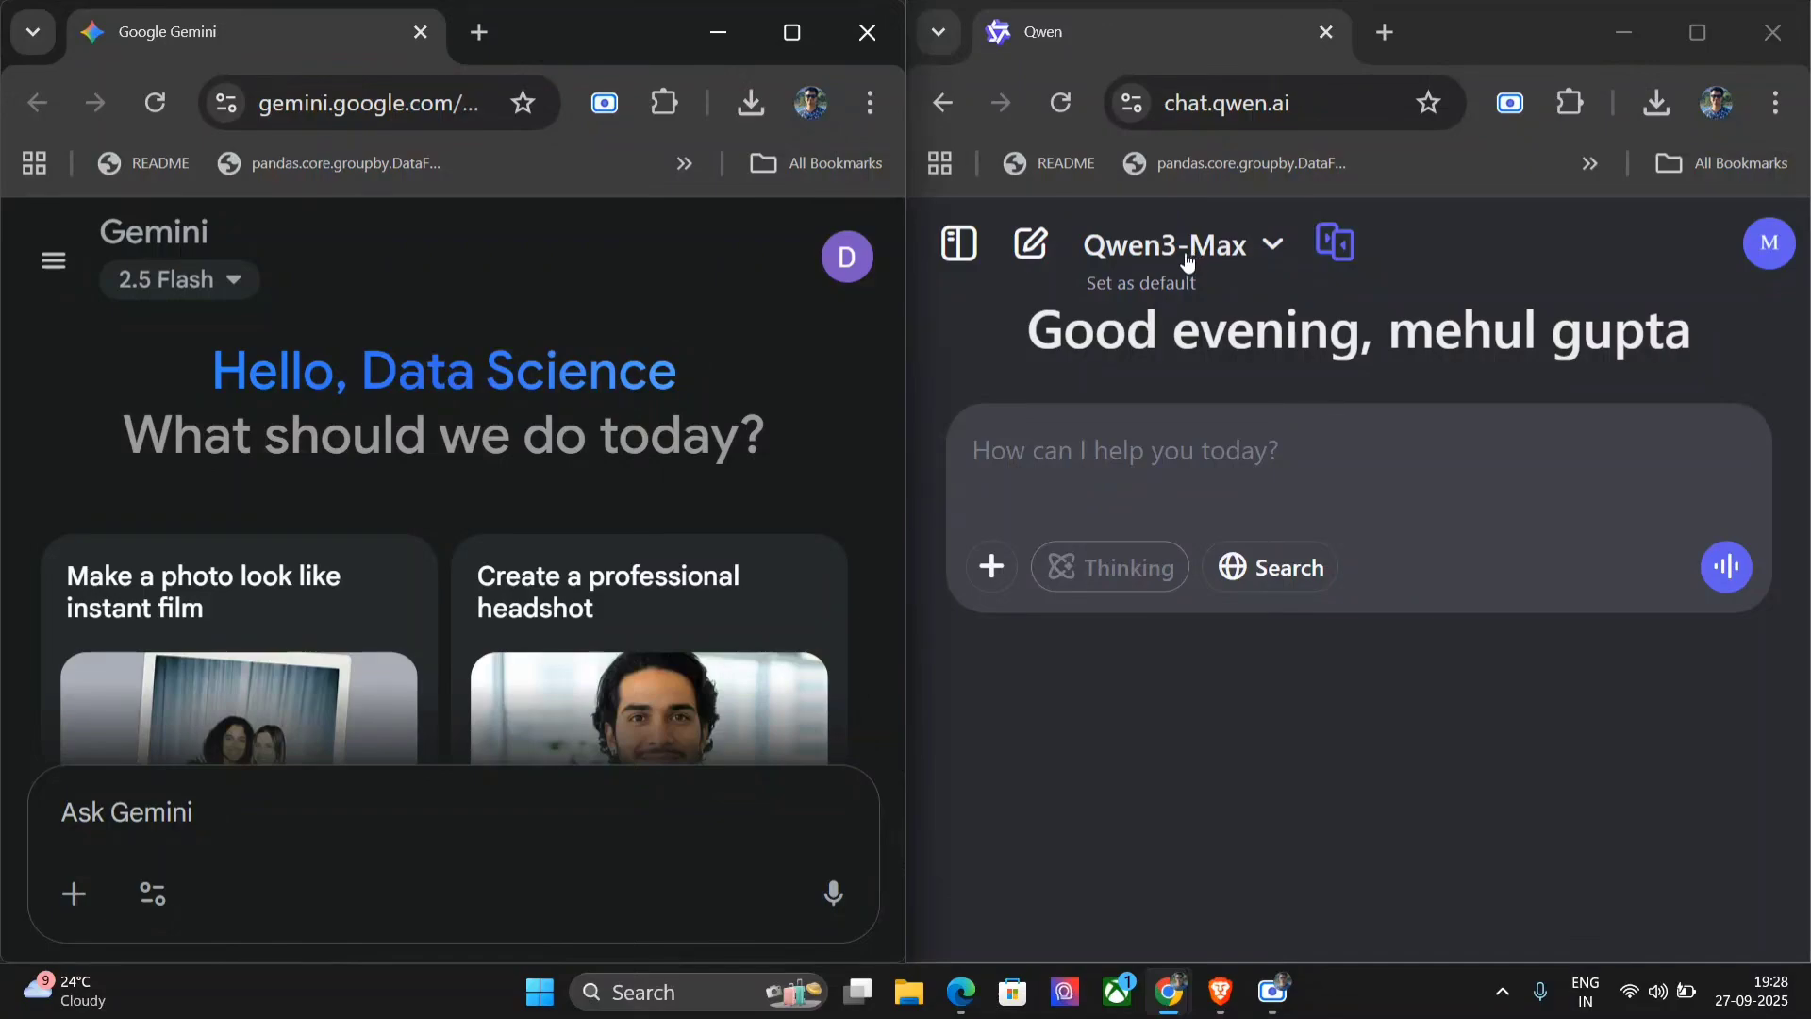
Attach girl-738303_1280 to Gemini's prompt and to Qwen in Image Edit mode.
click(69, 908)
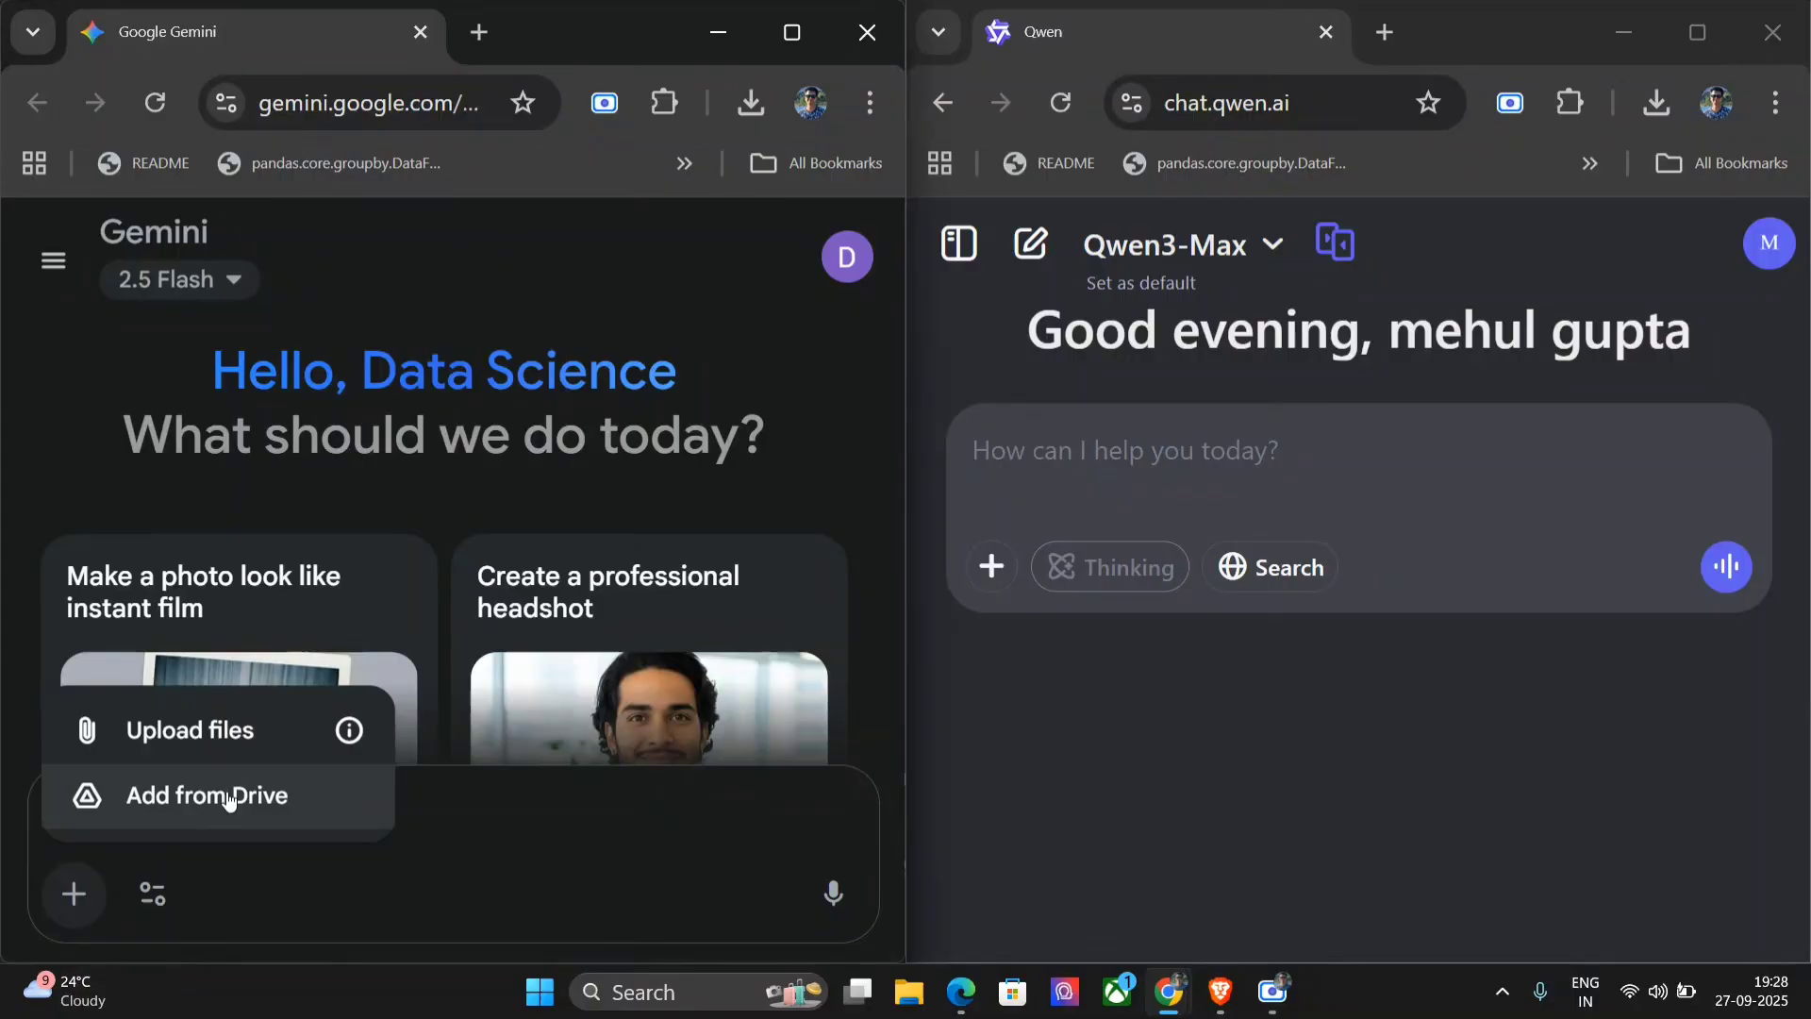
click(224, 734)
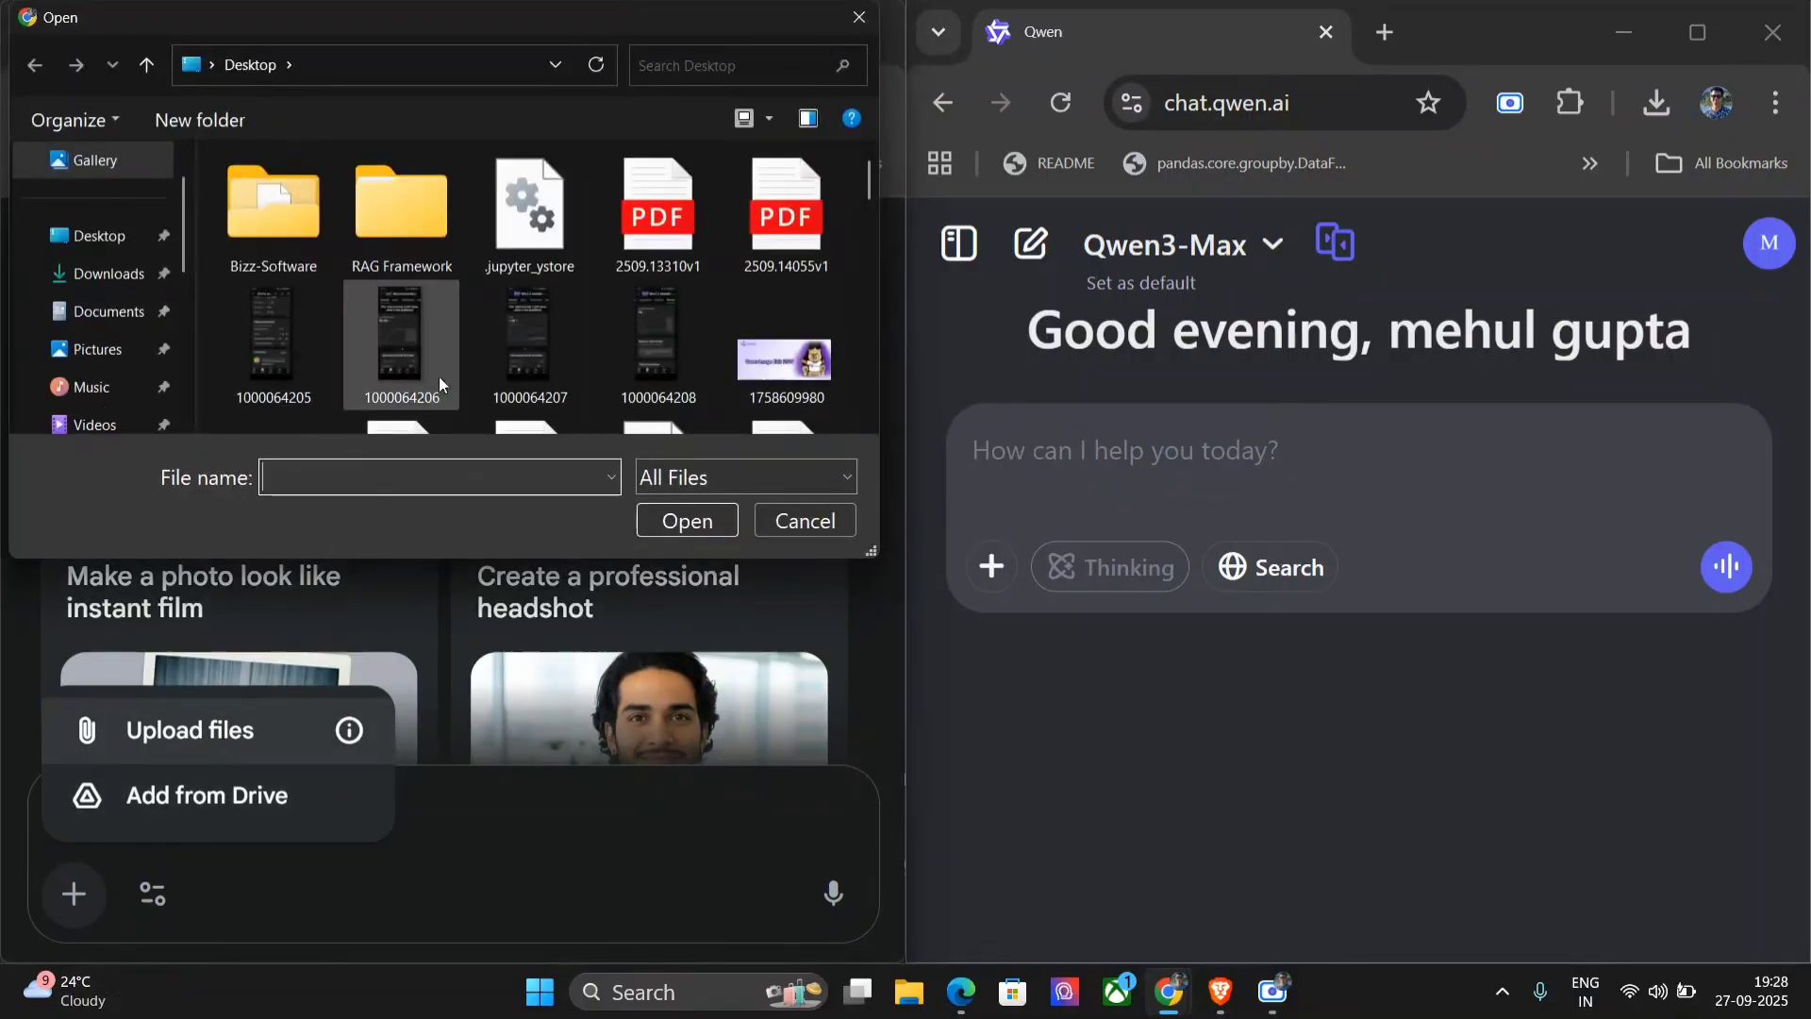
scroll(519, 339, down, 8)
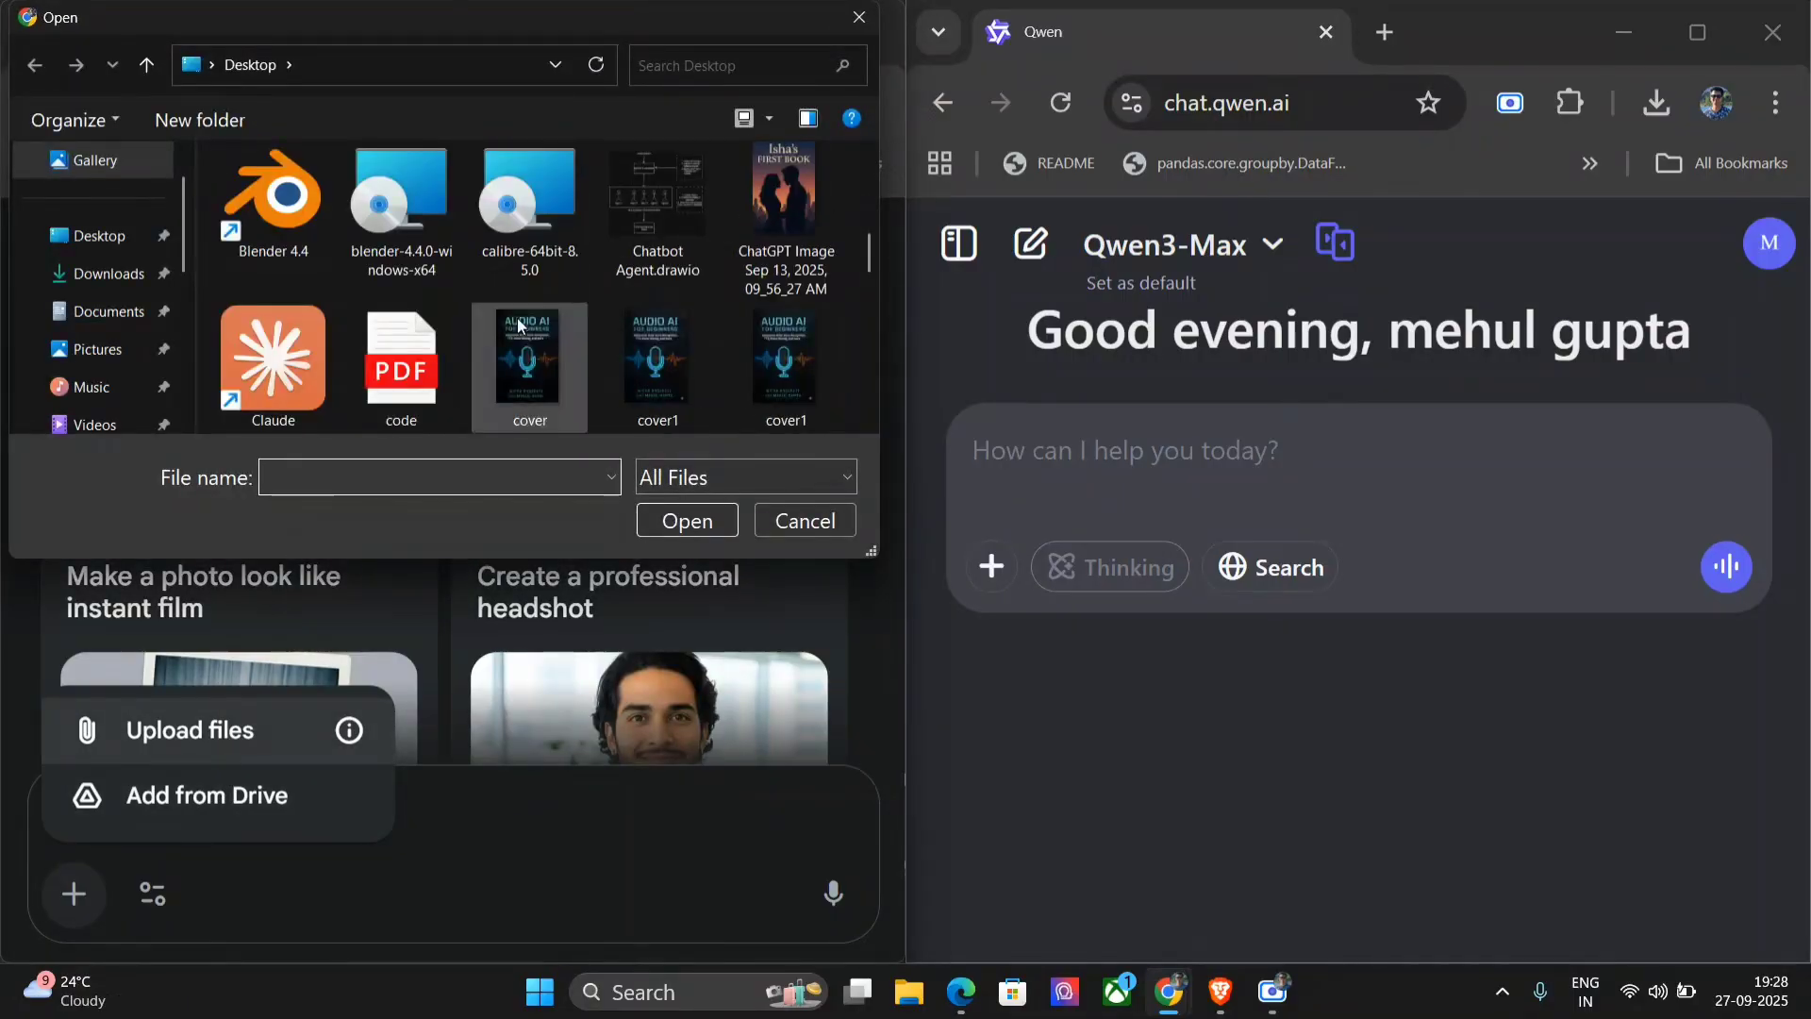
scroll(519, 326, down, 3)
double_click(405, 345)
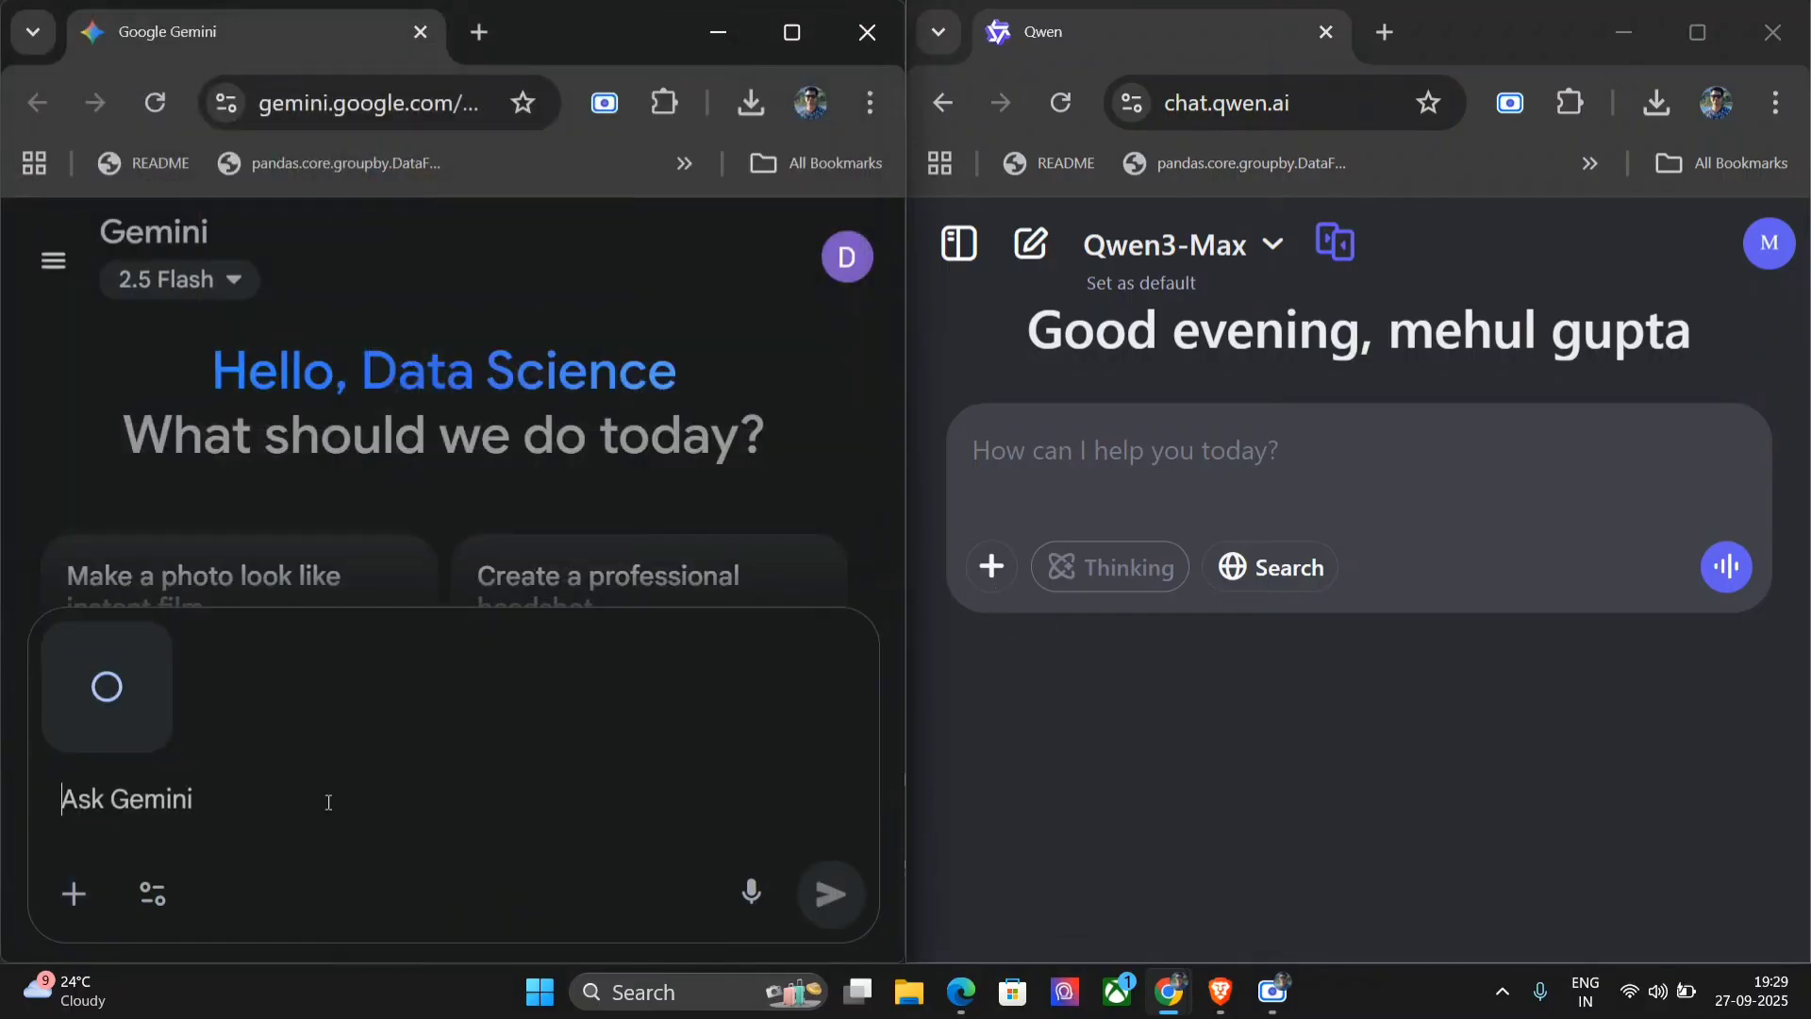
click(990, 567)
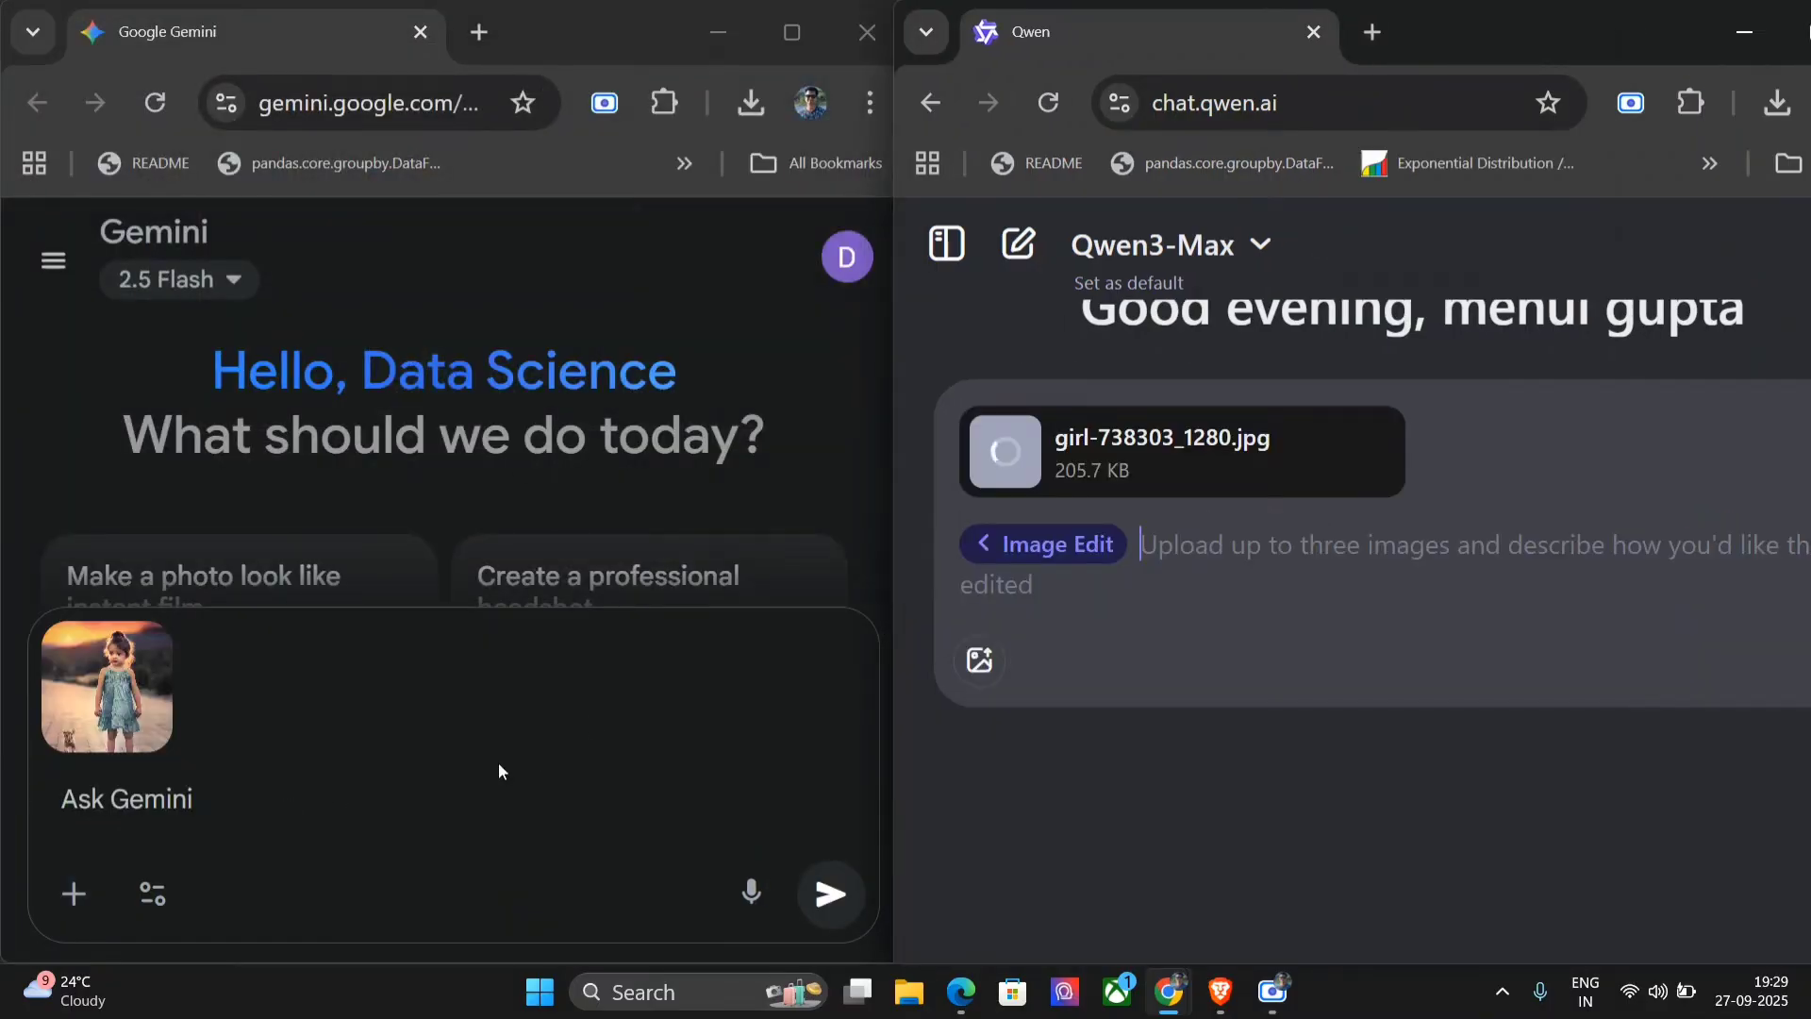
click(379, 800)
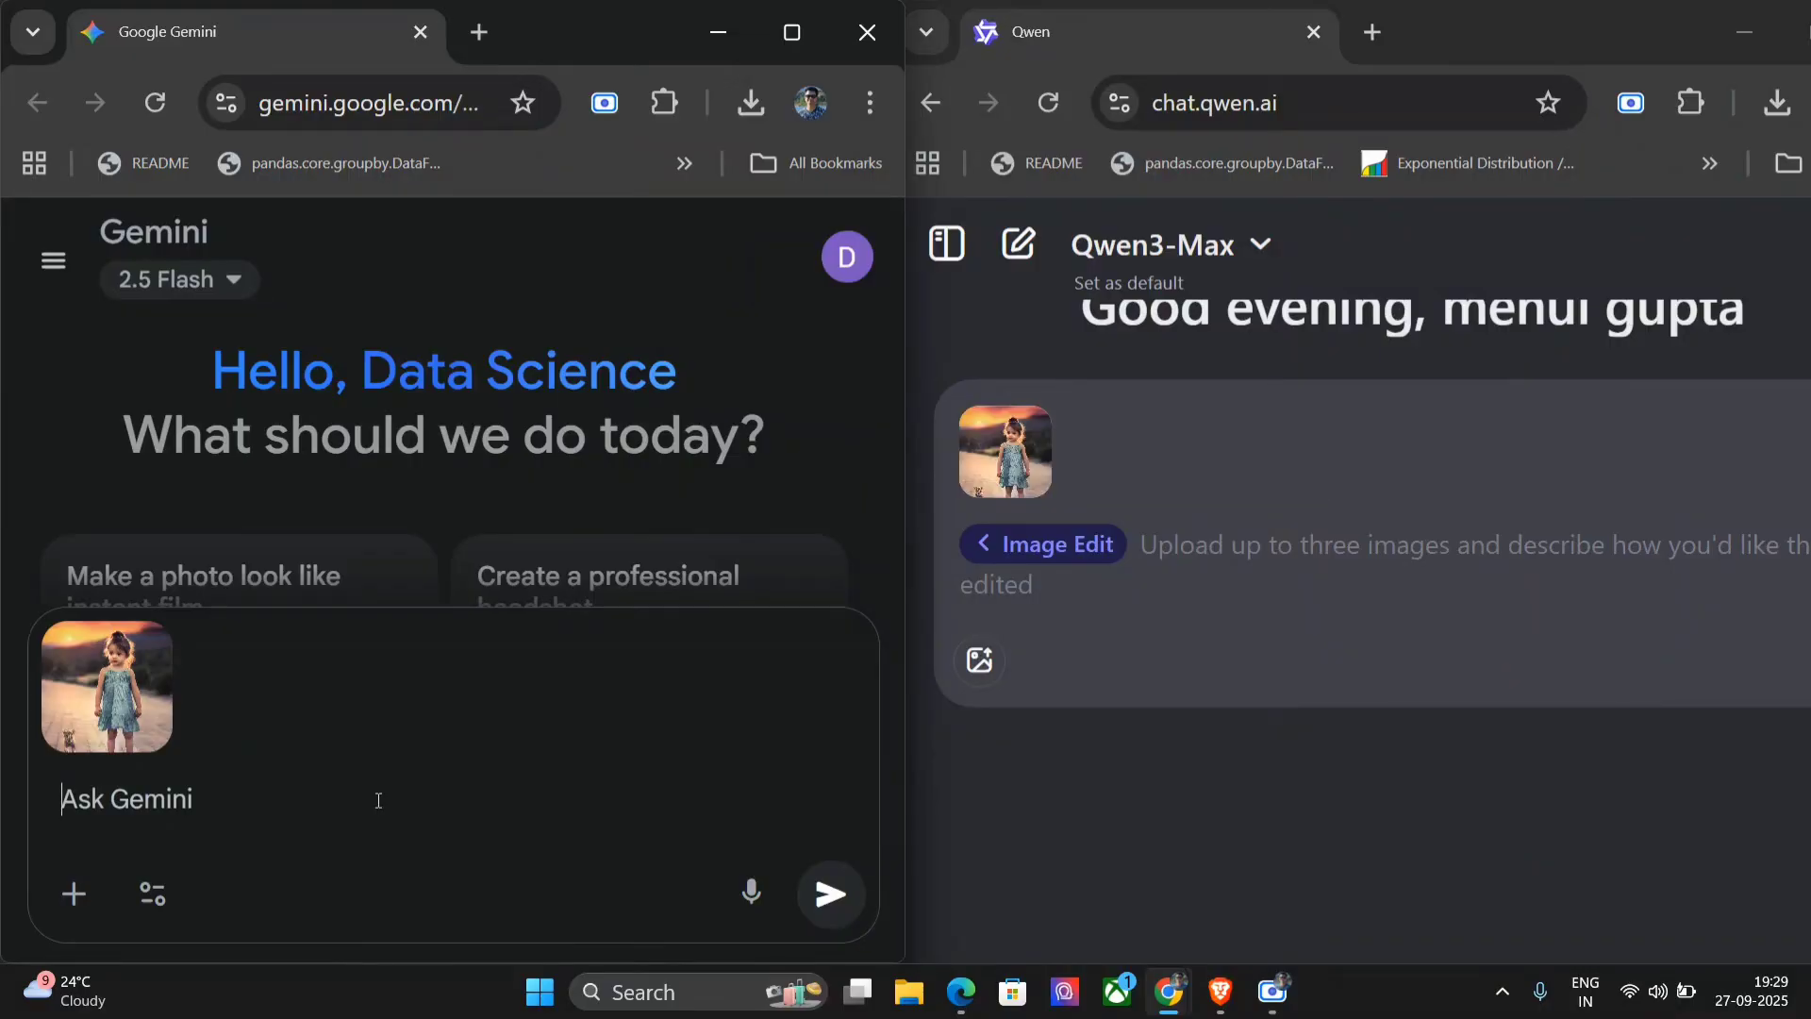
Send both chats the same dictated prompt: add another kid beside the girl, dark night background.
key(super+h)
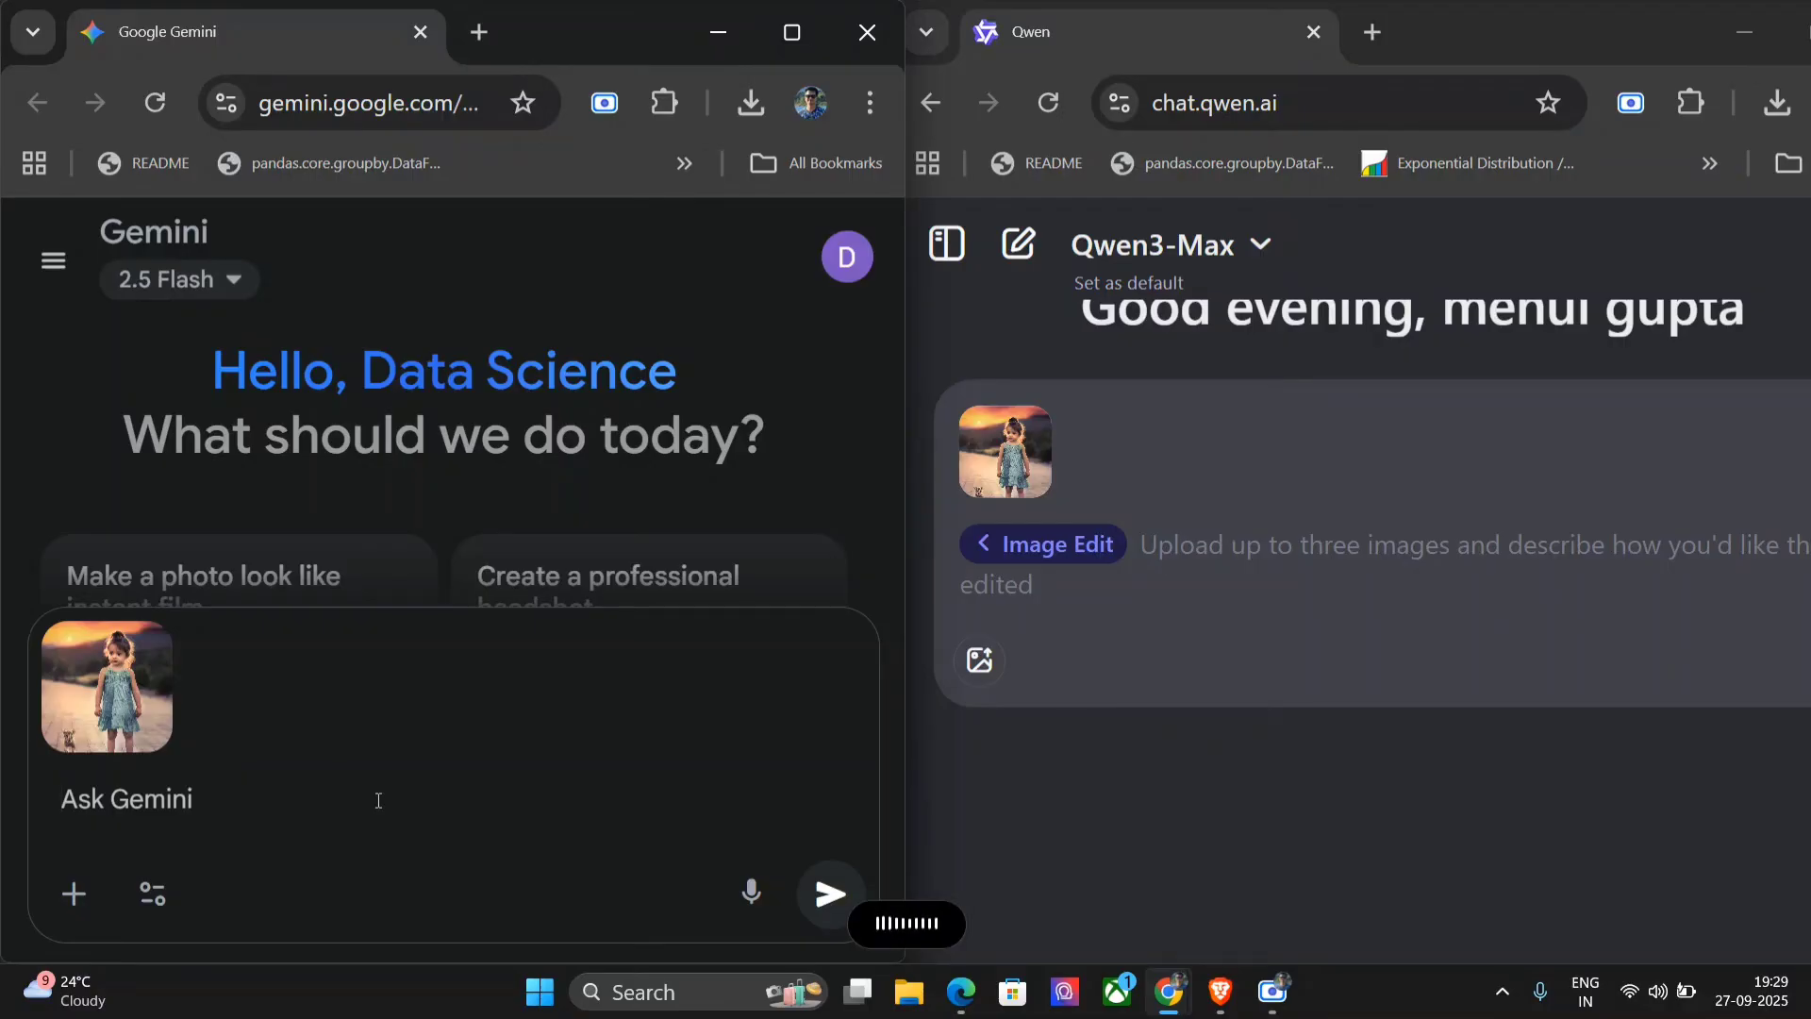
key(ctrl+a)
key(ctrl+c)
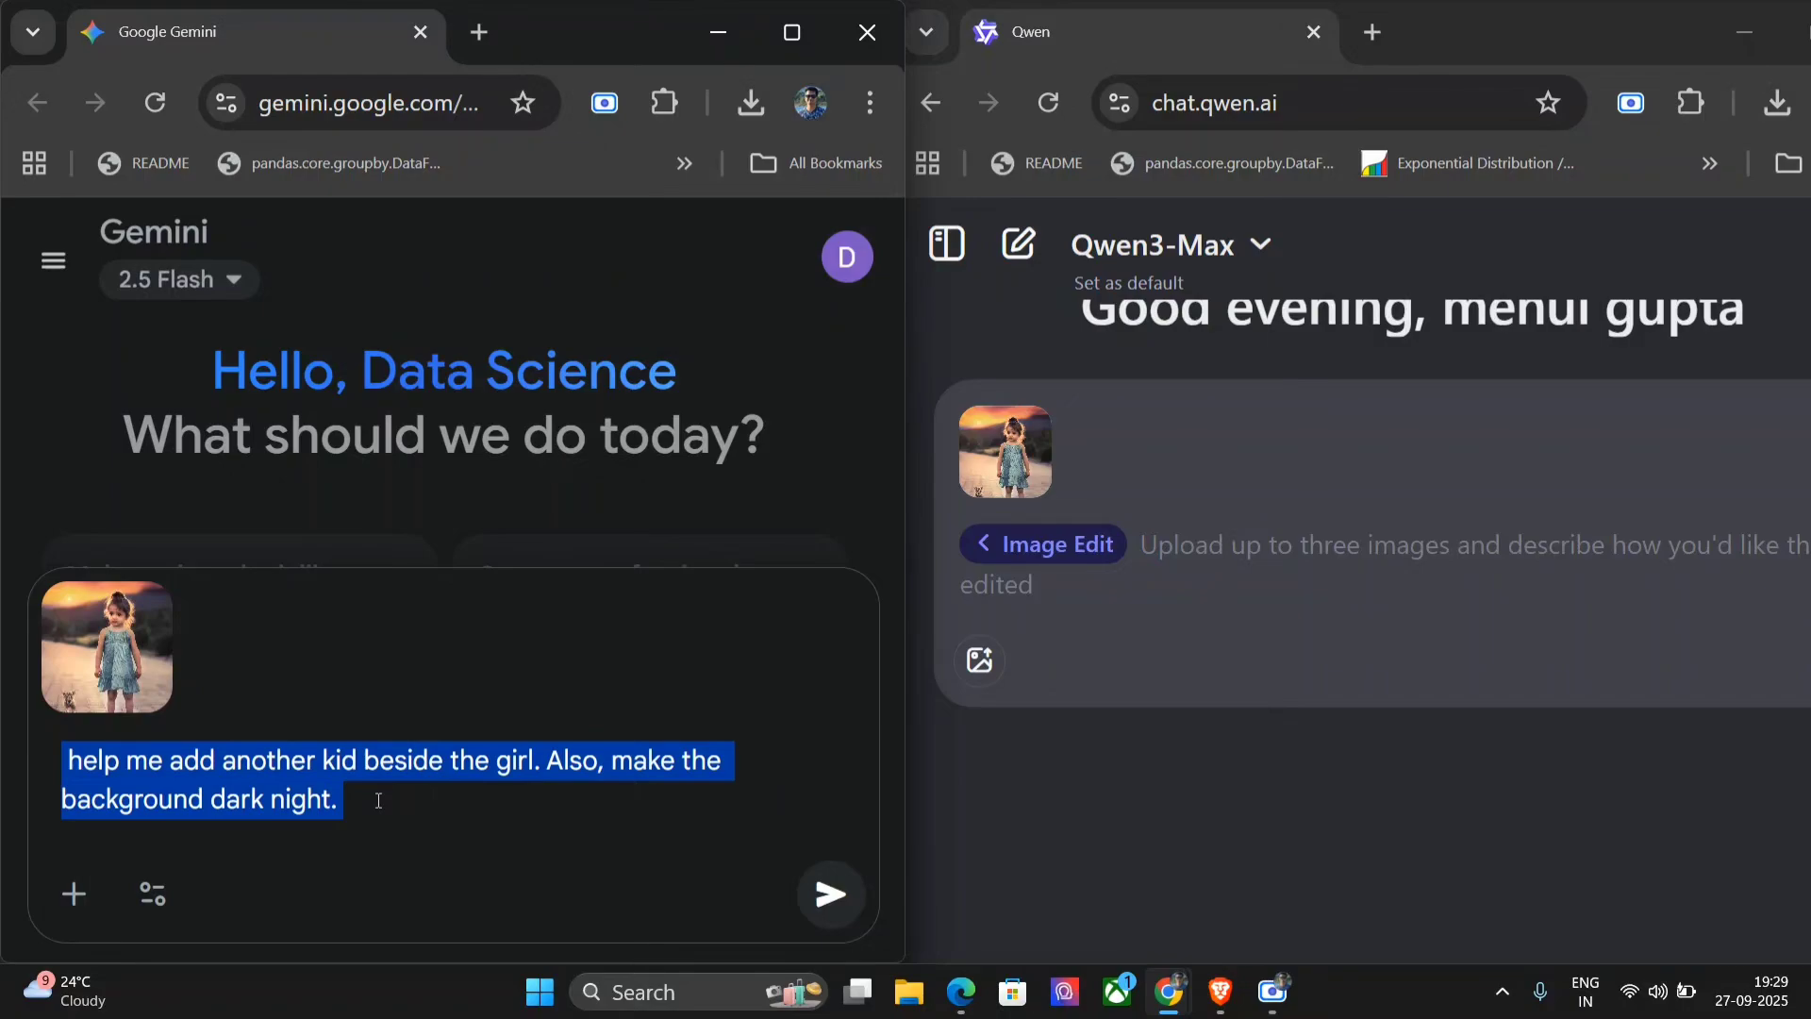
click(1180, 584)
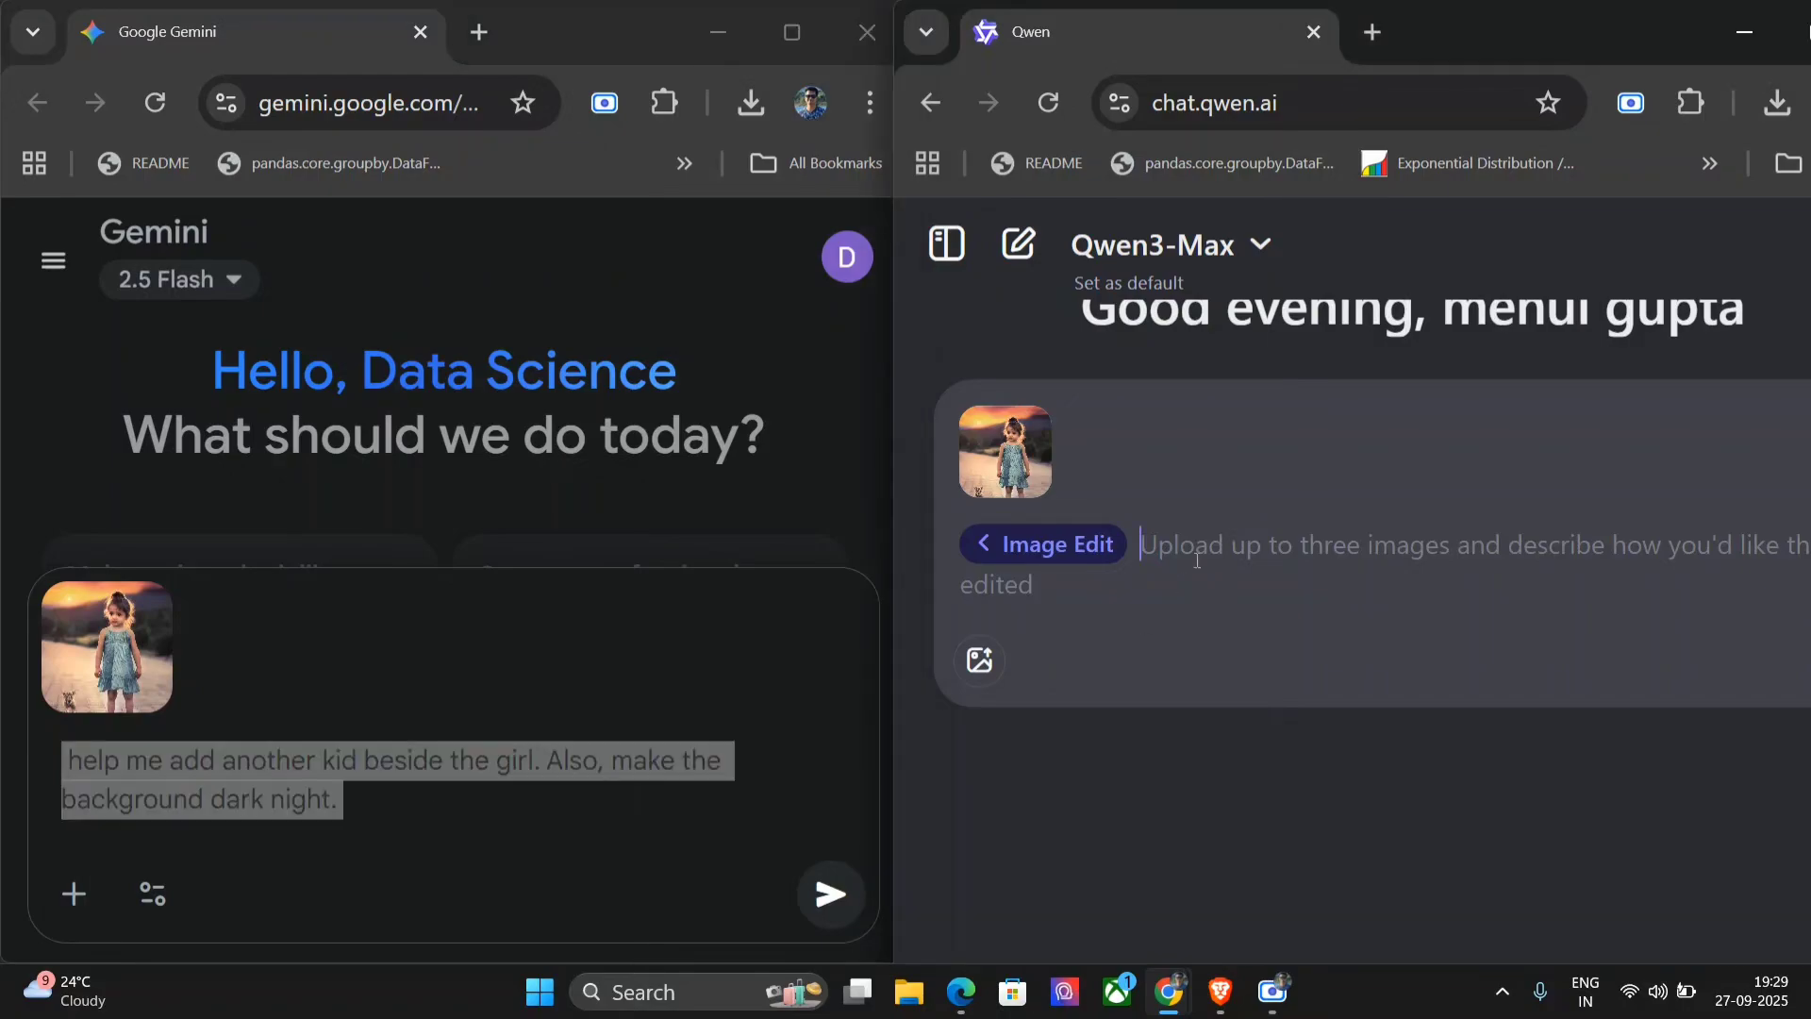
key(ctrl+v)
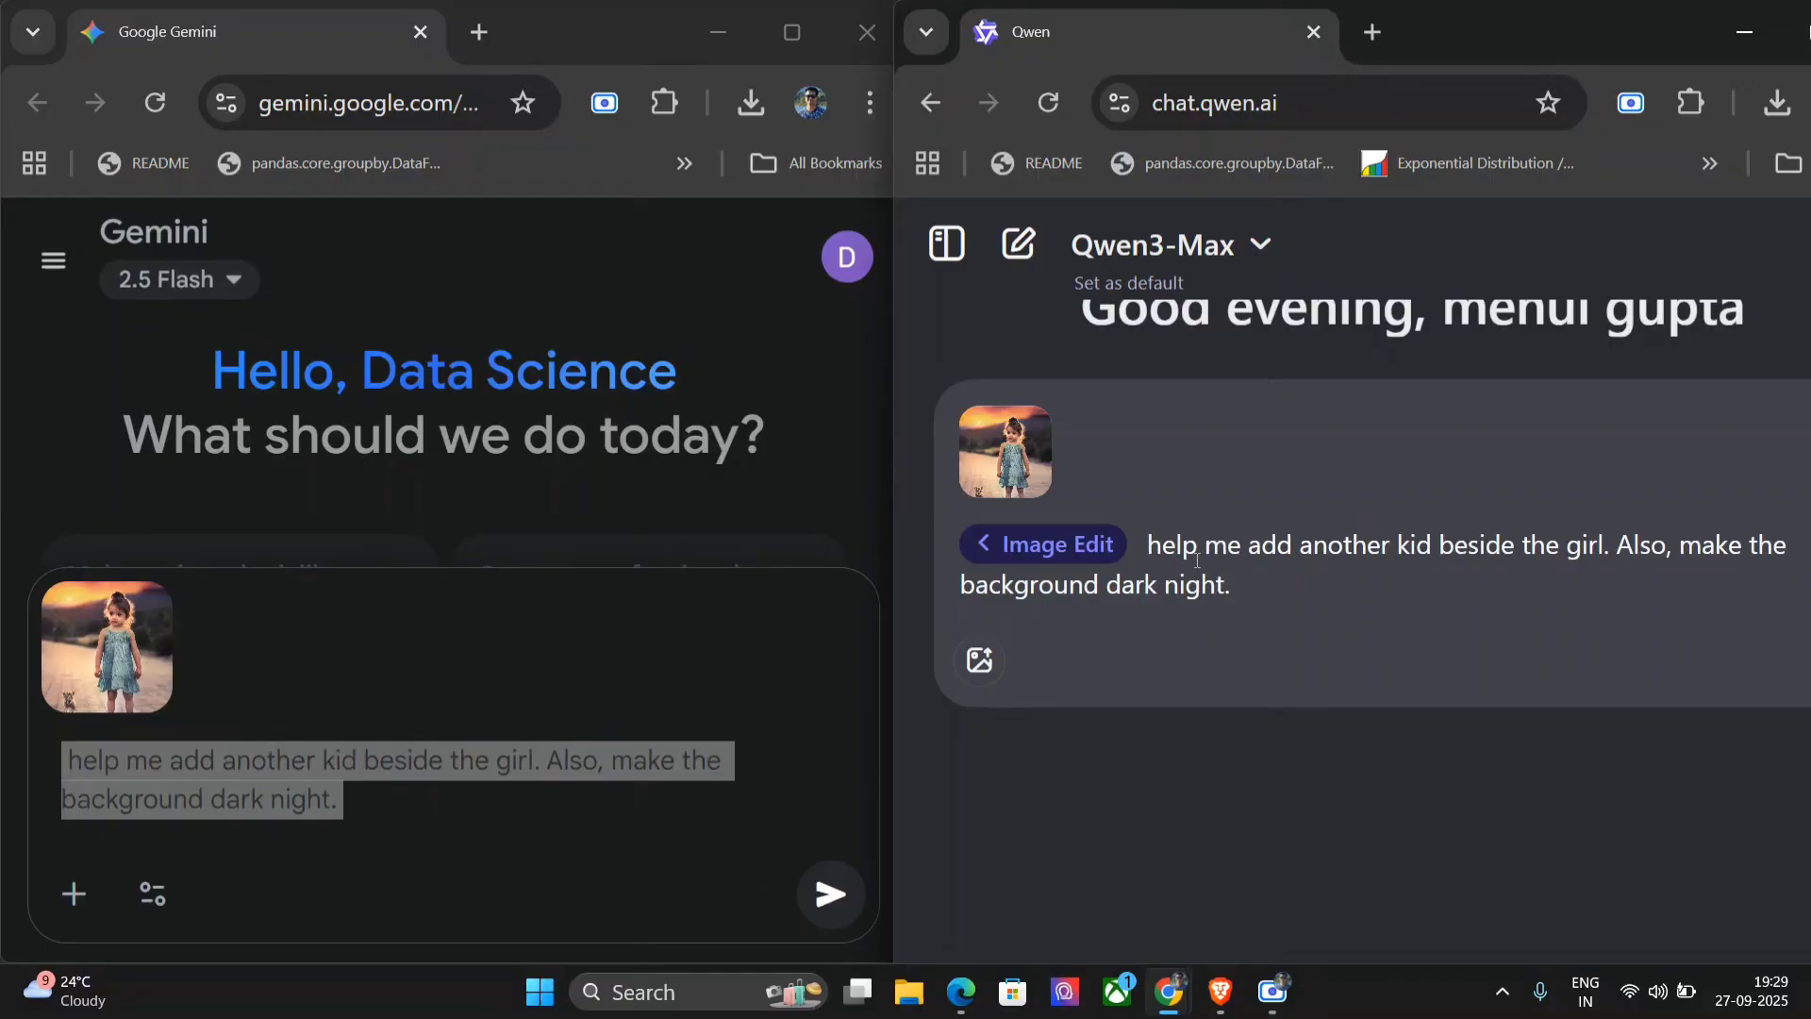
key(Return)
click(809, 889)
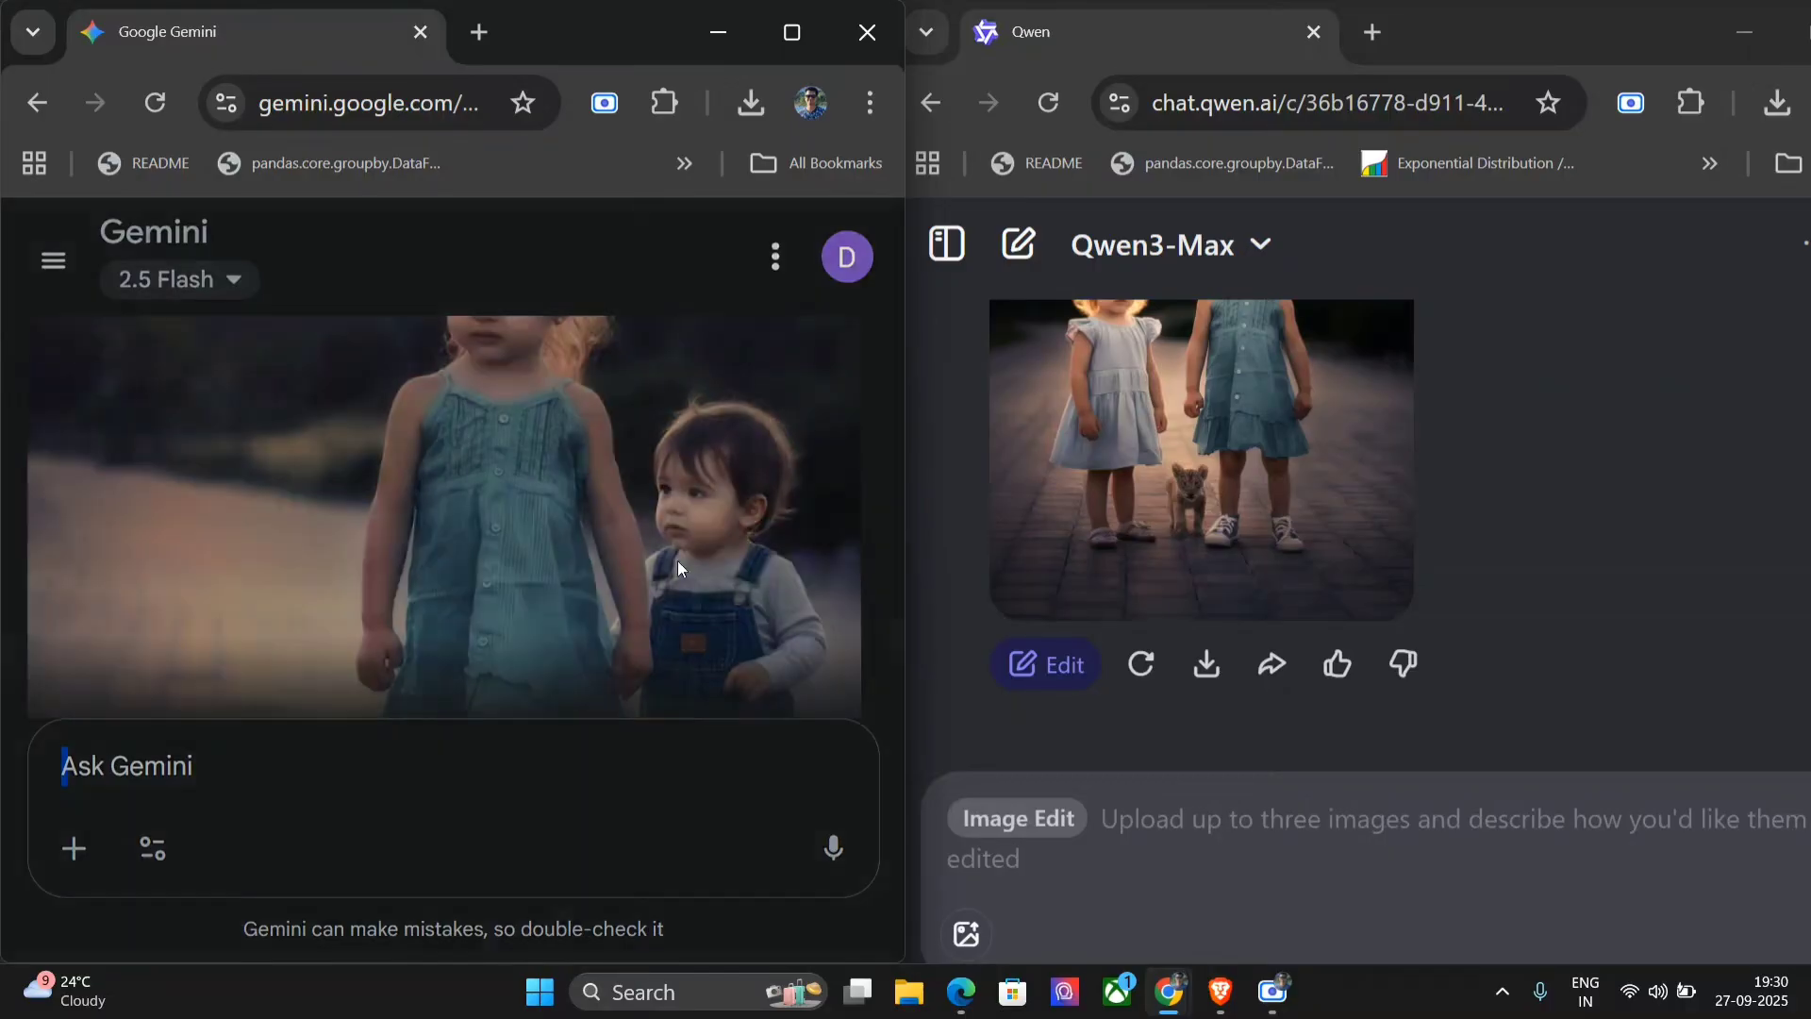
Open Gemini's toddler edit and Qwen's second-girl edit full size to compare them.
click(678, 561)
click(1157, 467)
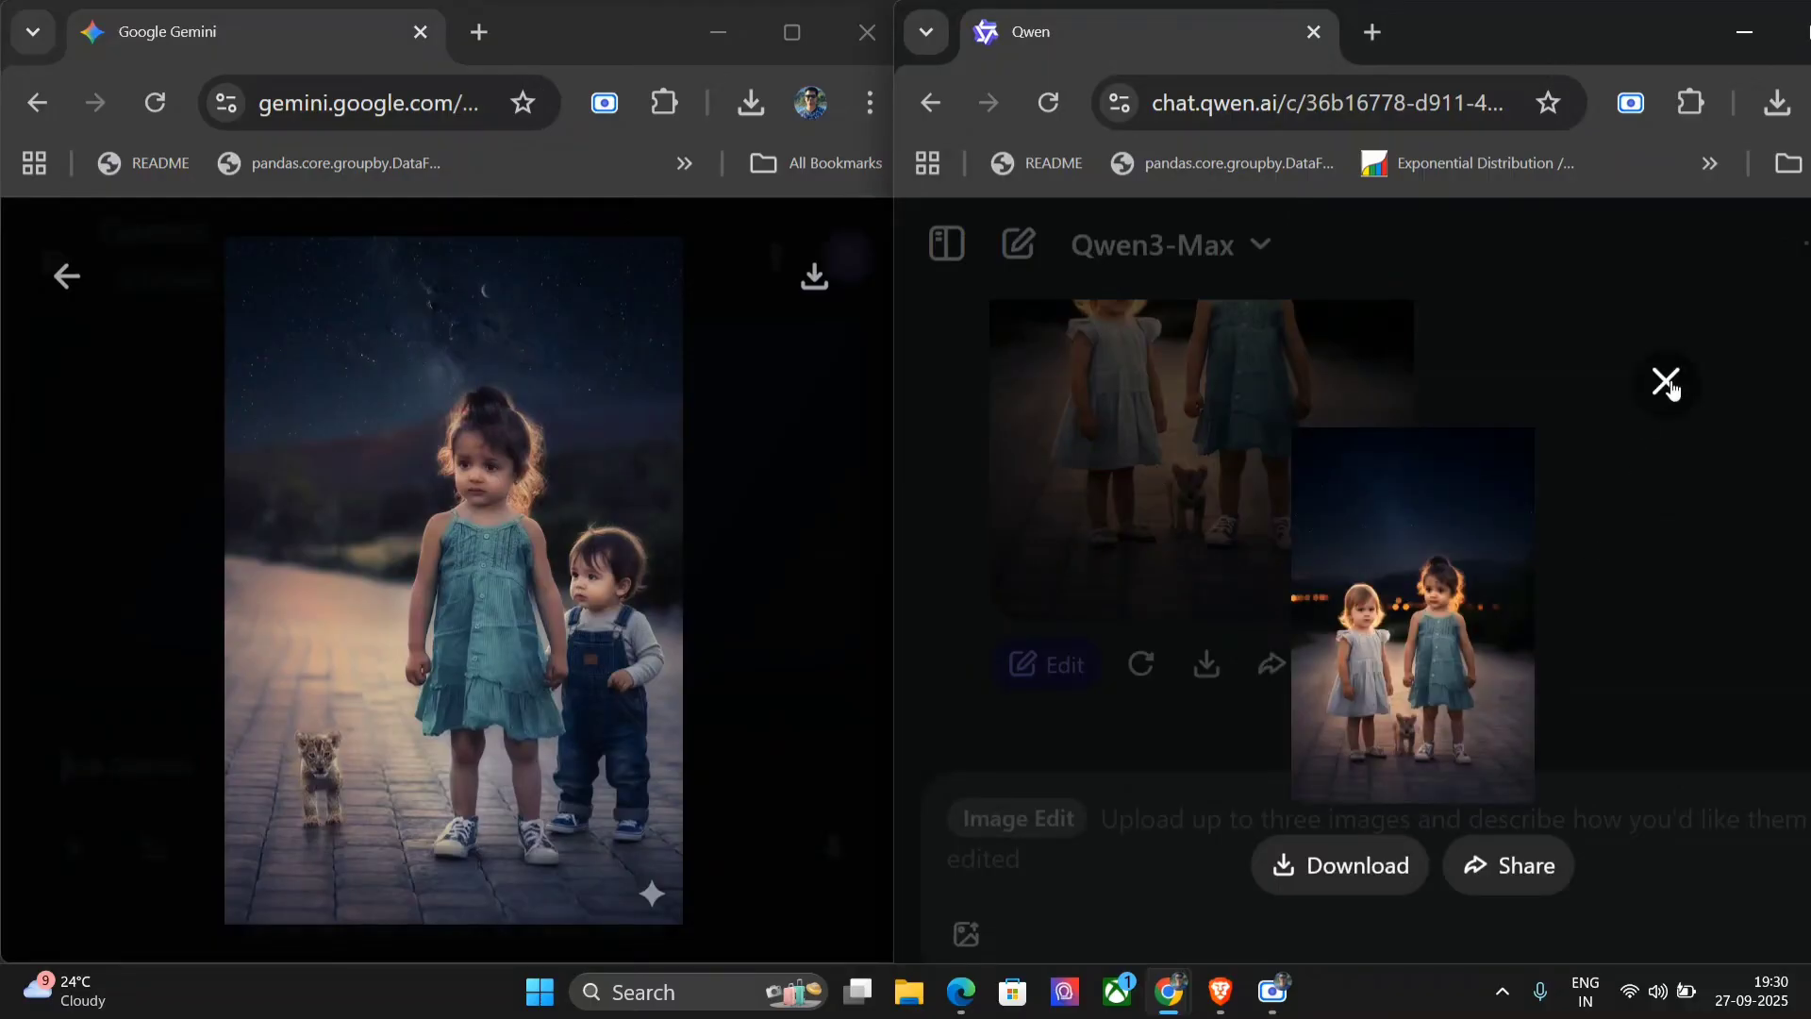
scroll(1419, 493, up, 2)
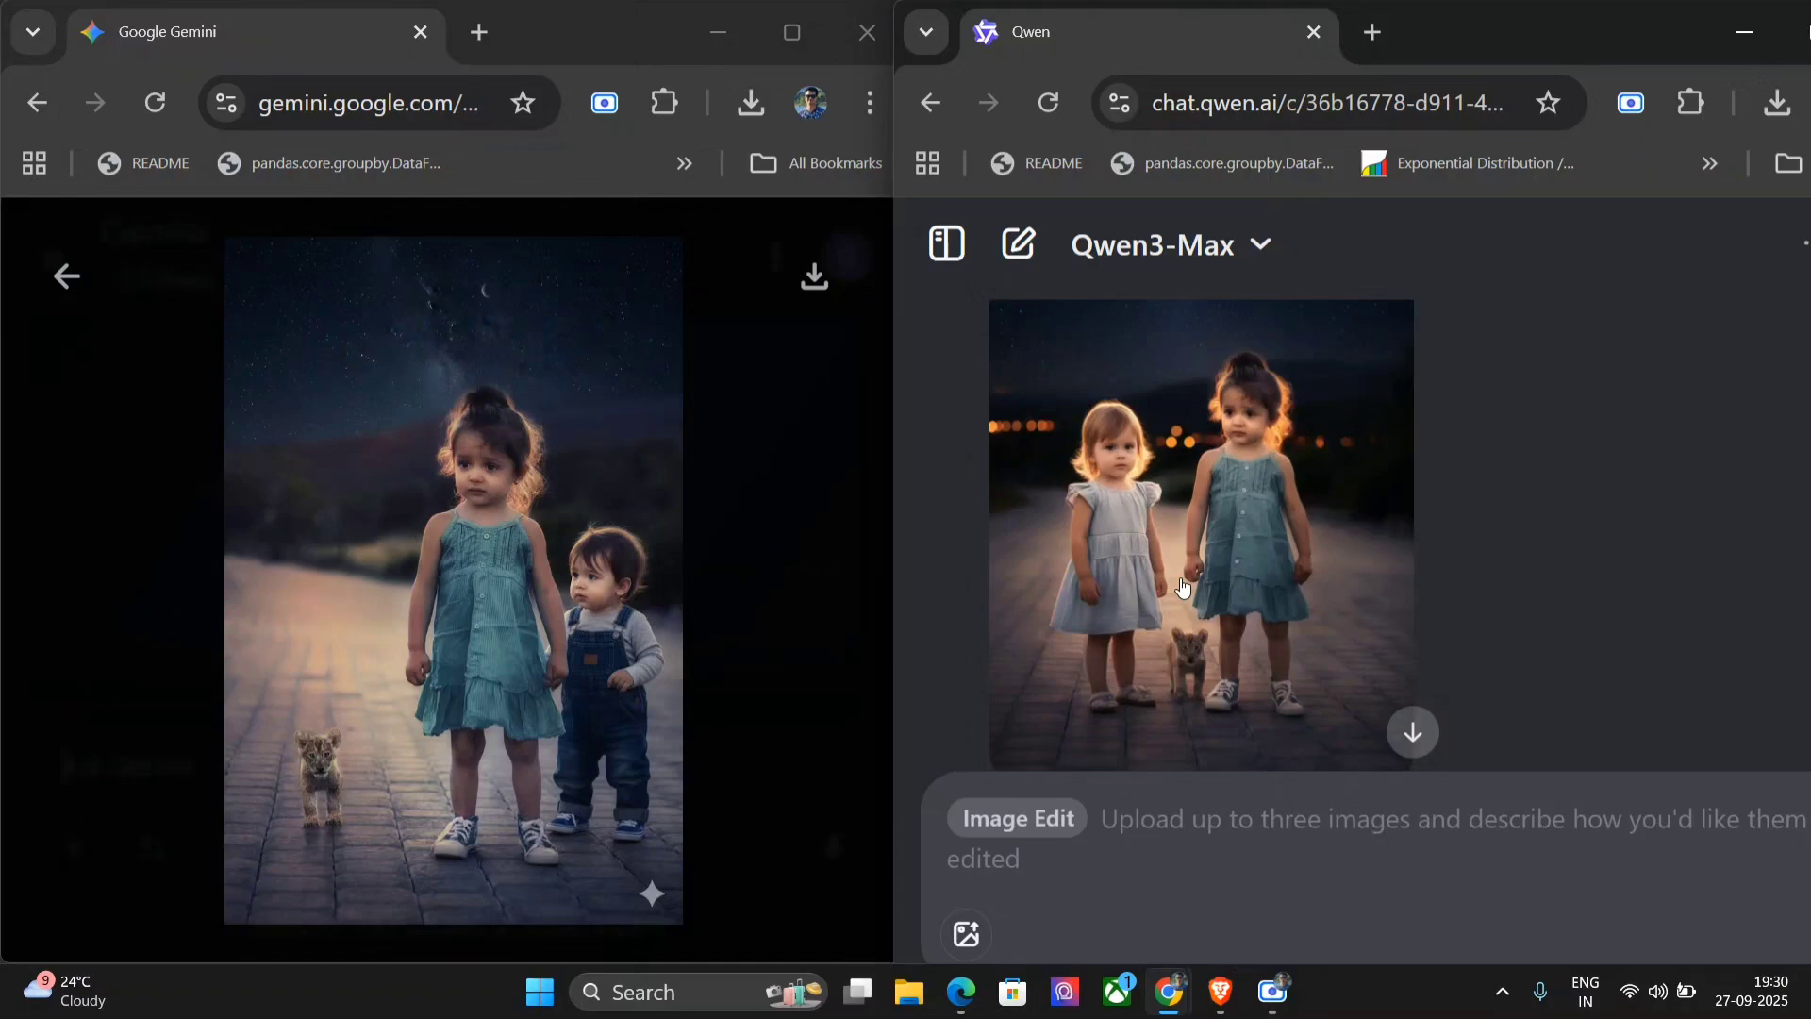
Close the viewer and attach girl-738303_1280 plus the Batman sample image to Gemini's prompt.
click(65, 275)
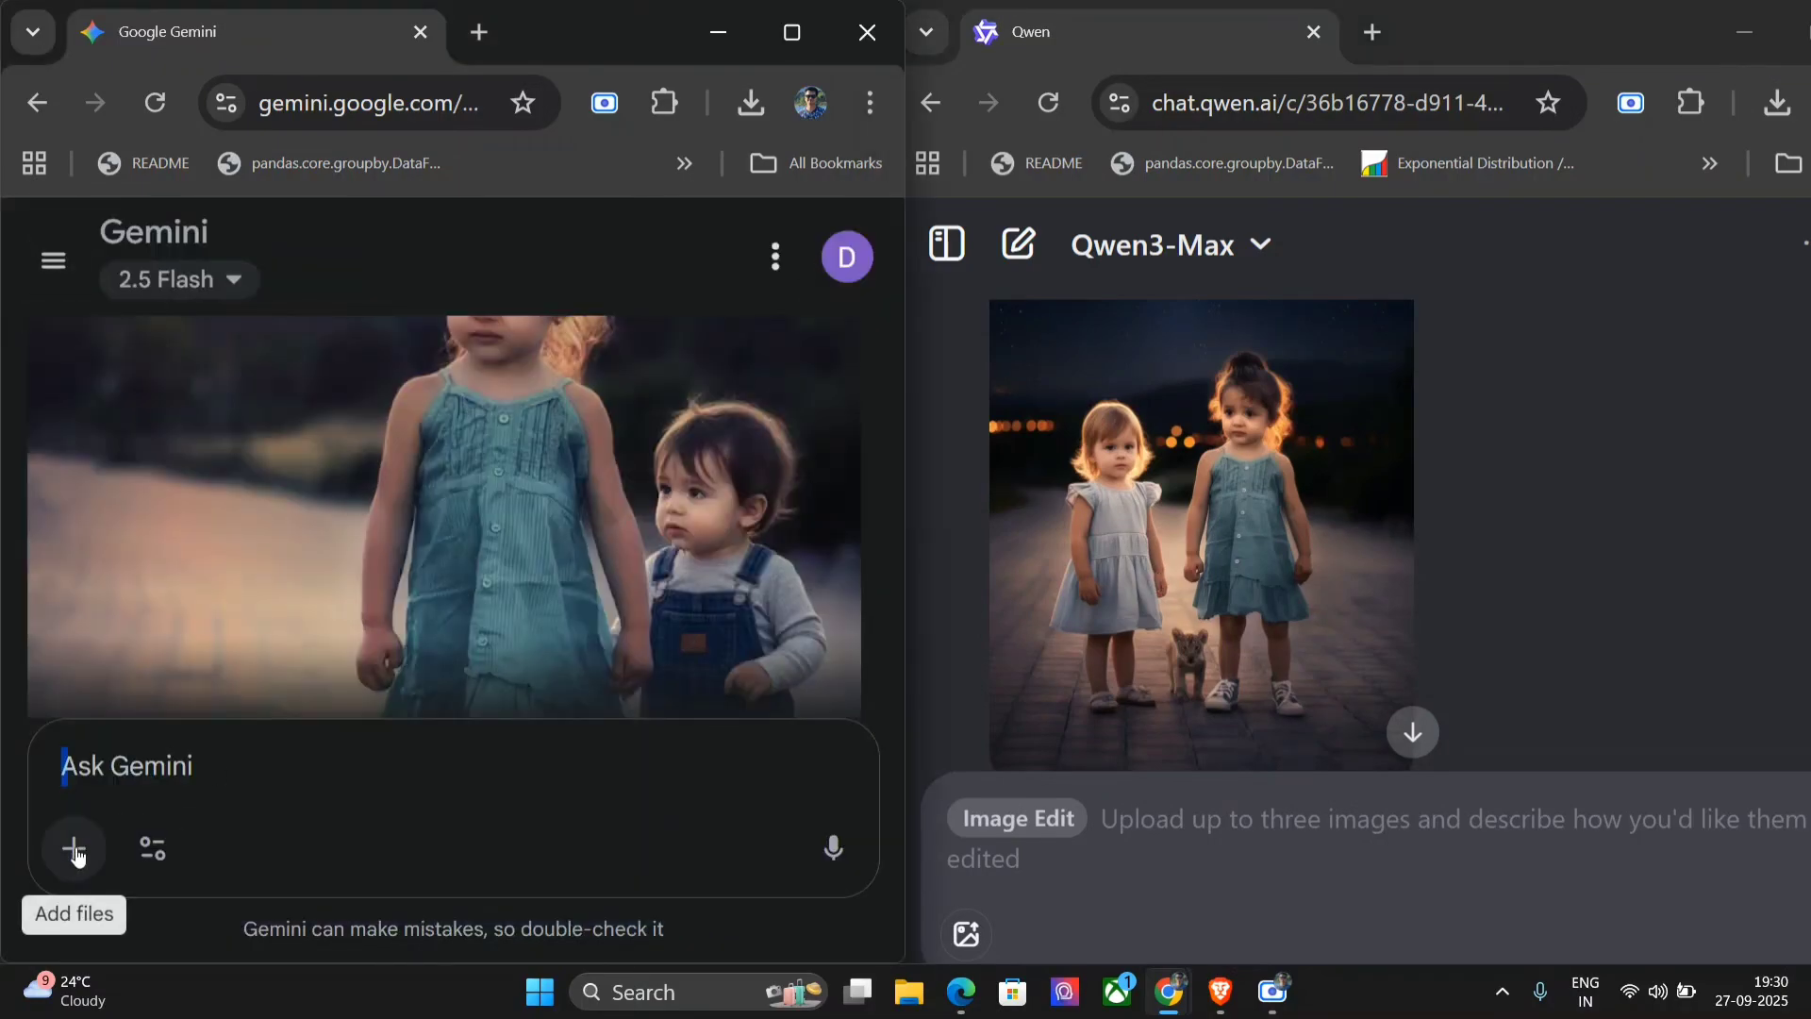
click(75, 852)
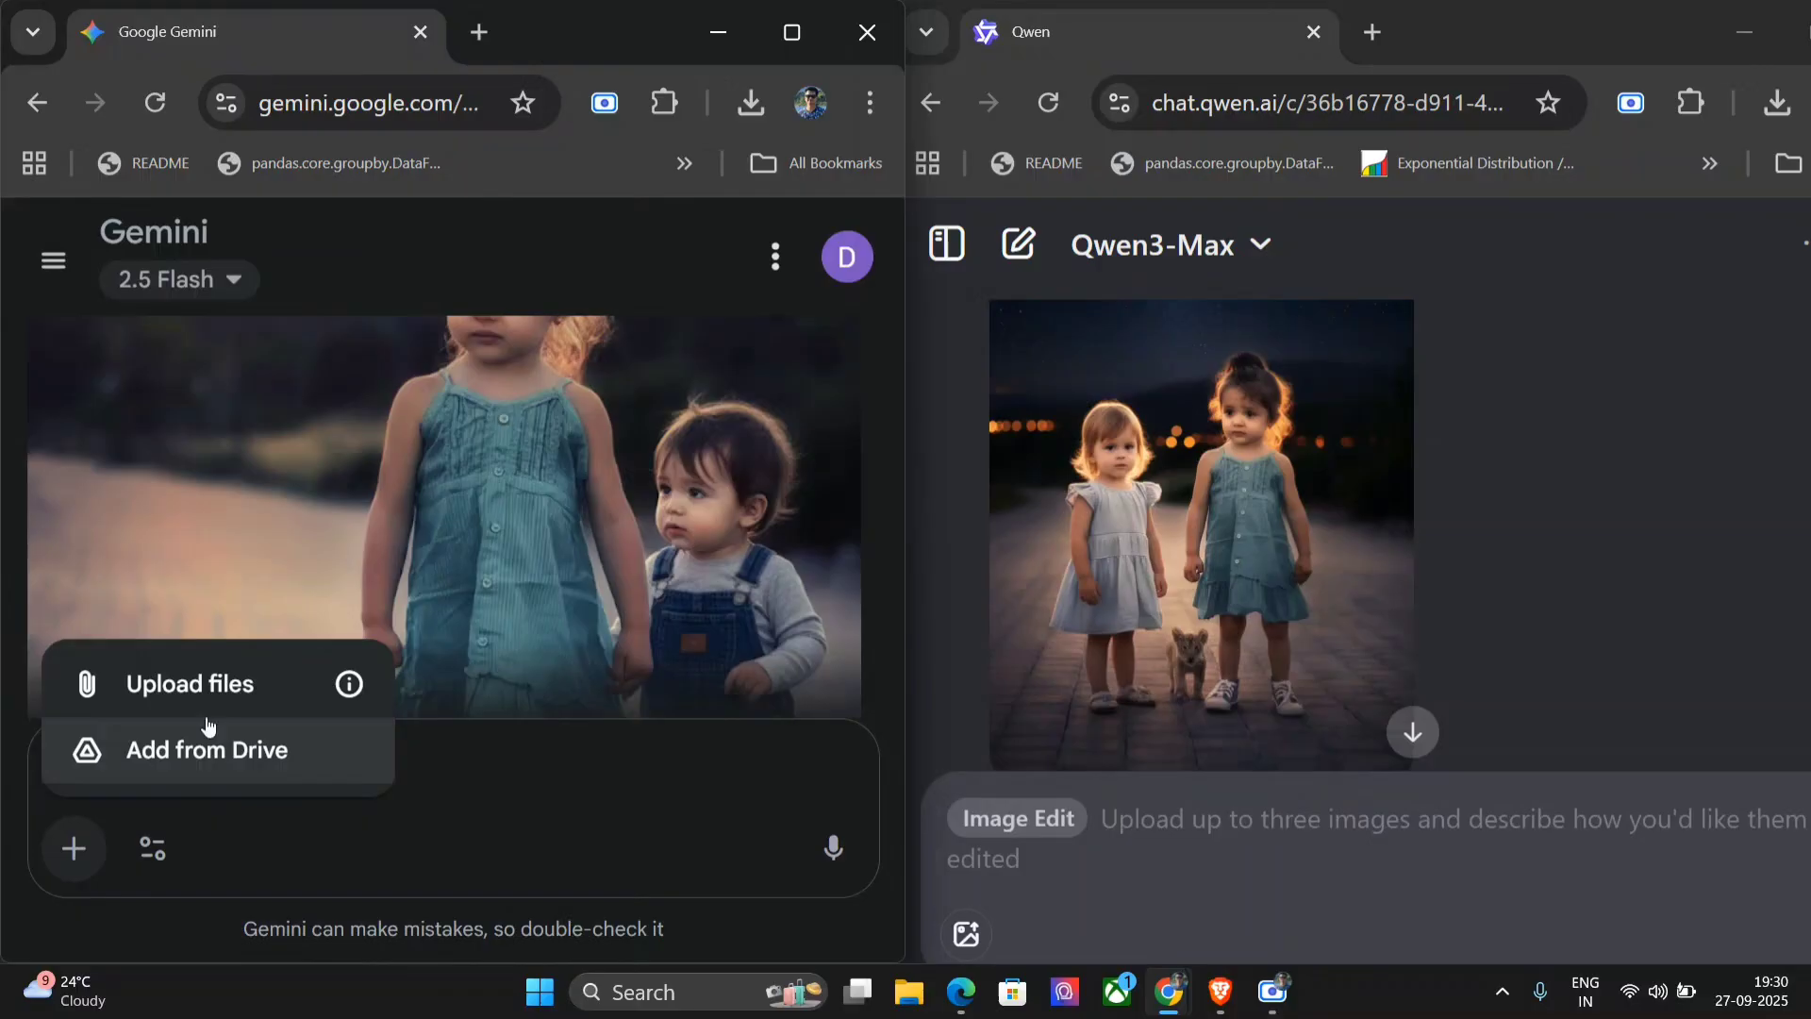
click(228, 694)
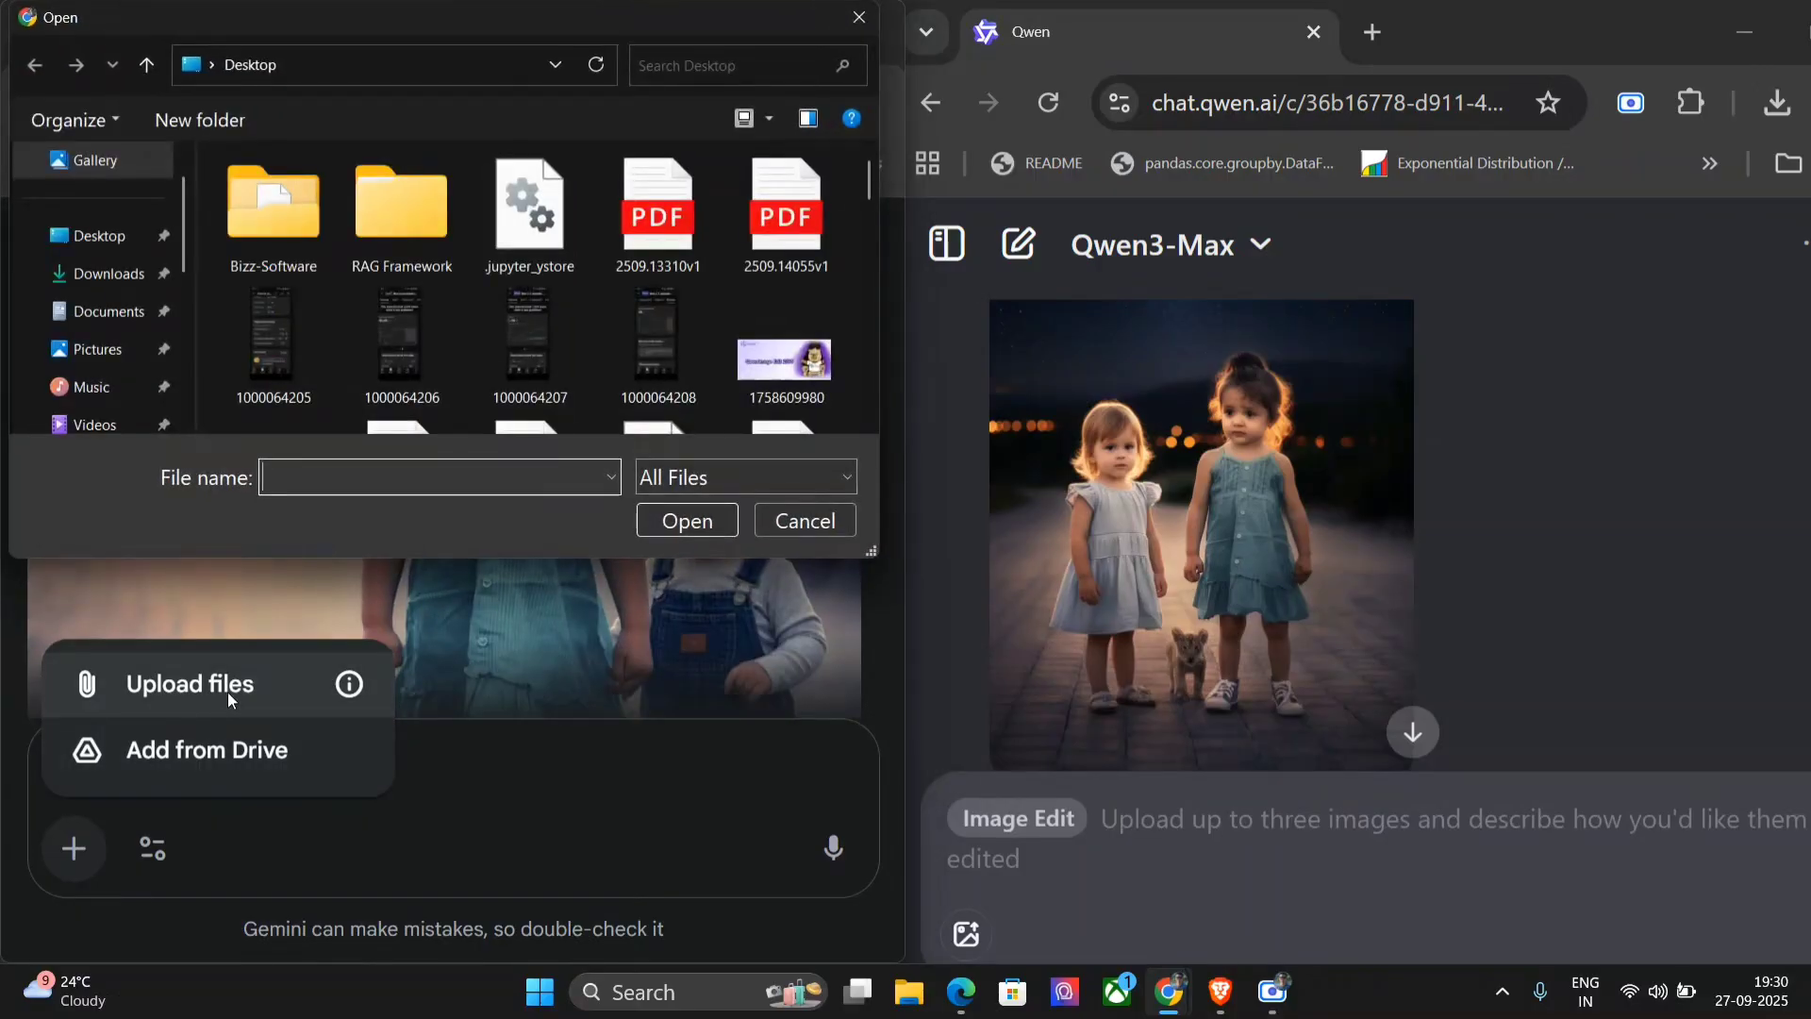
scroll(502, 320, down, 3)
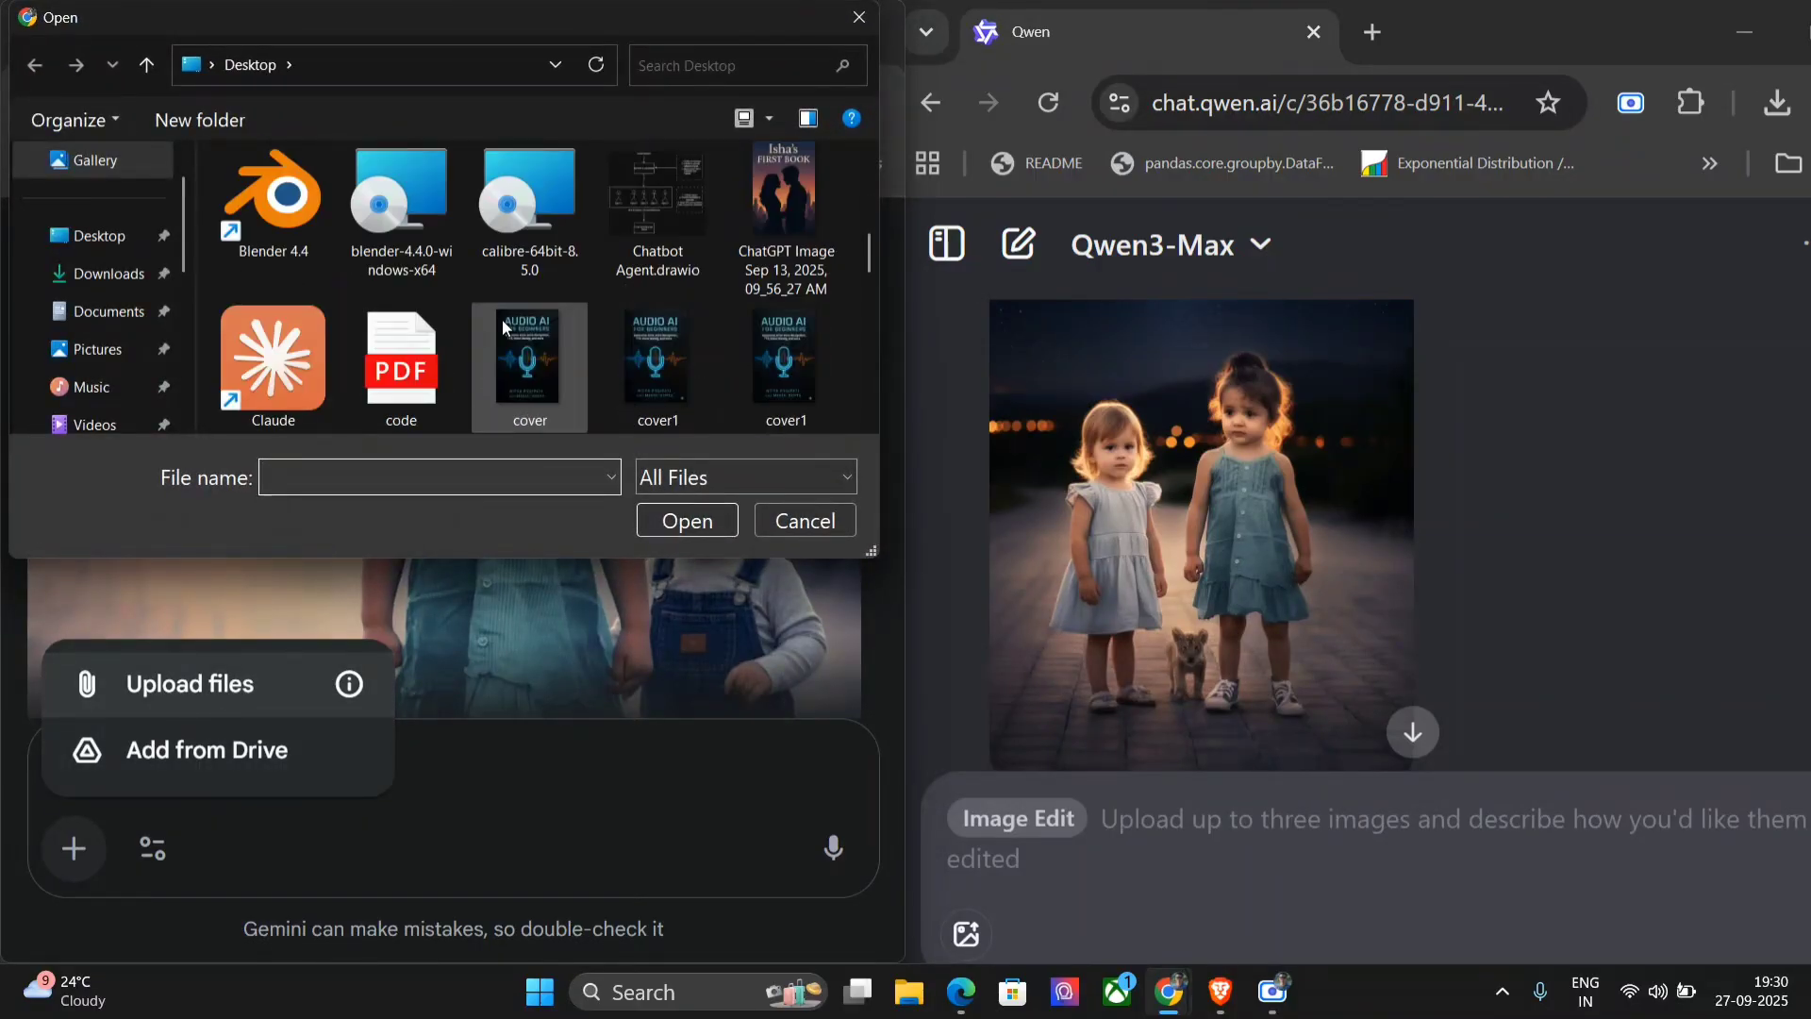
scroll(502, 318, down, 6)
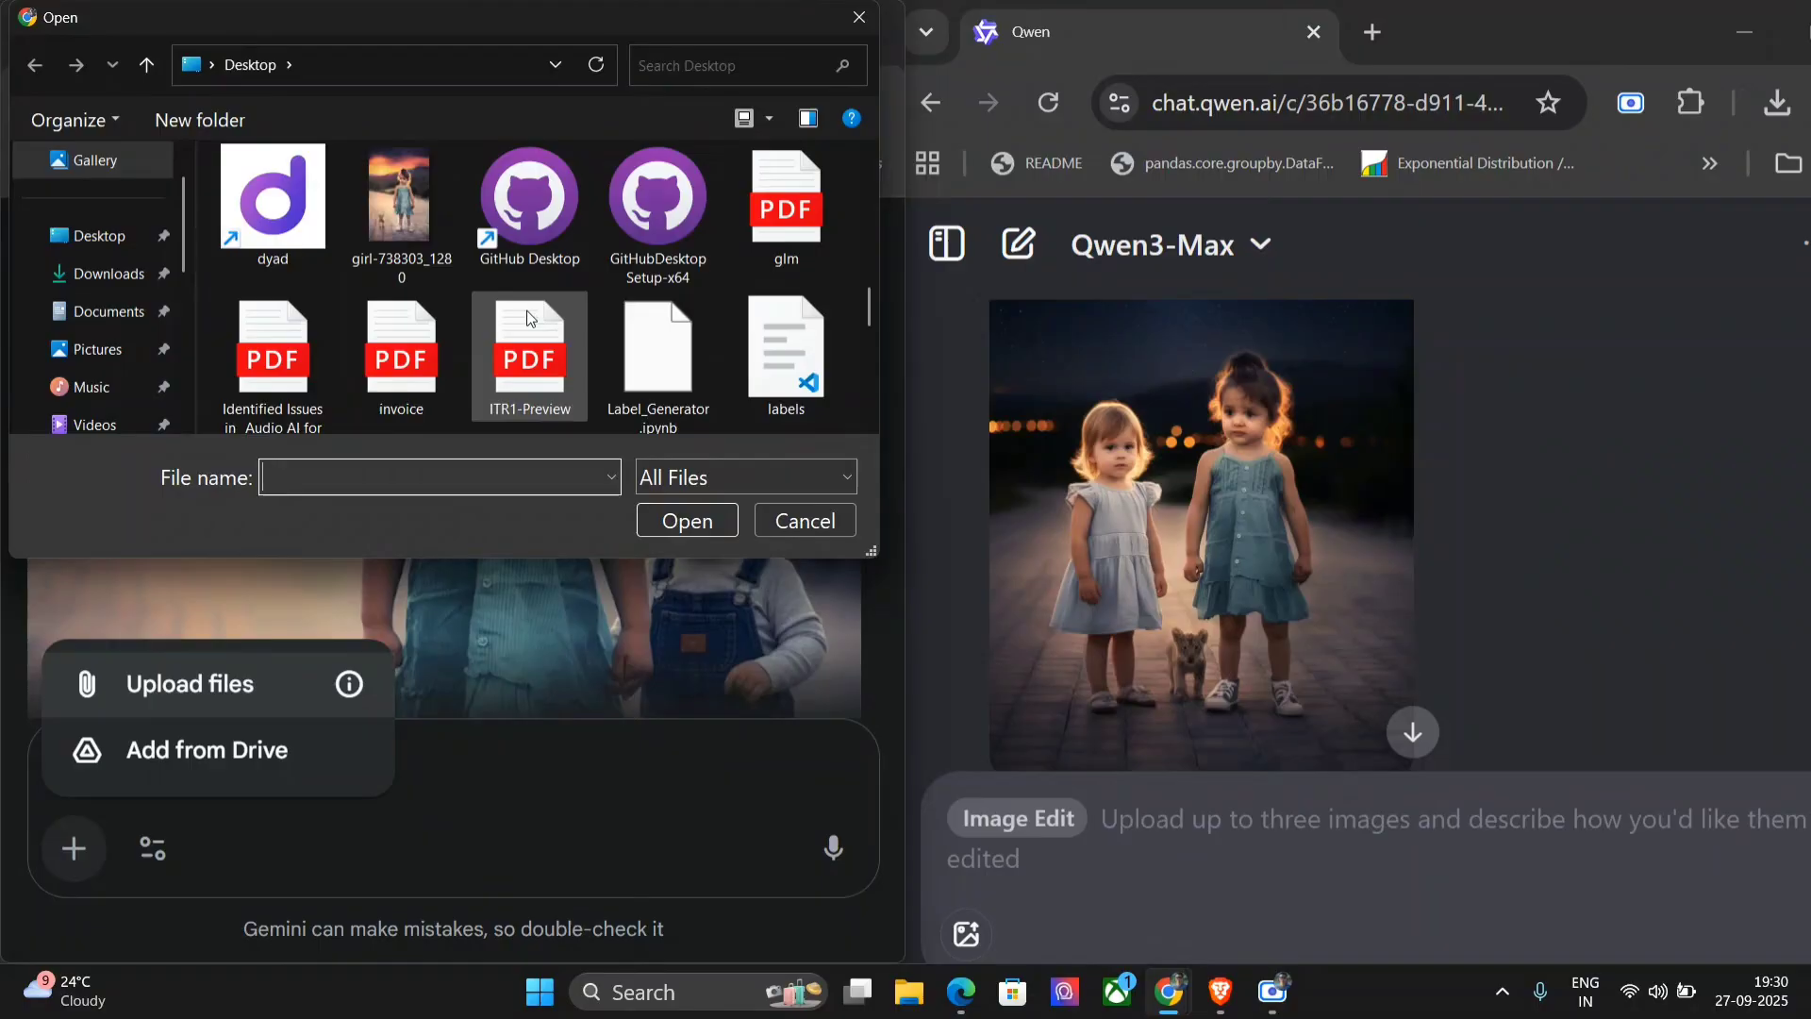
scroll(509, 326, up, 2)
click(419, 349)
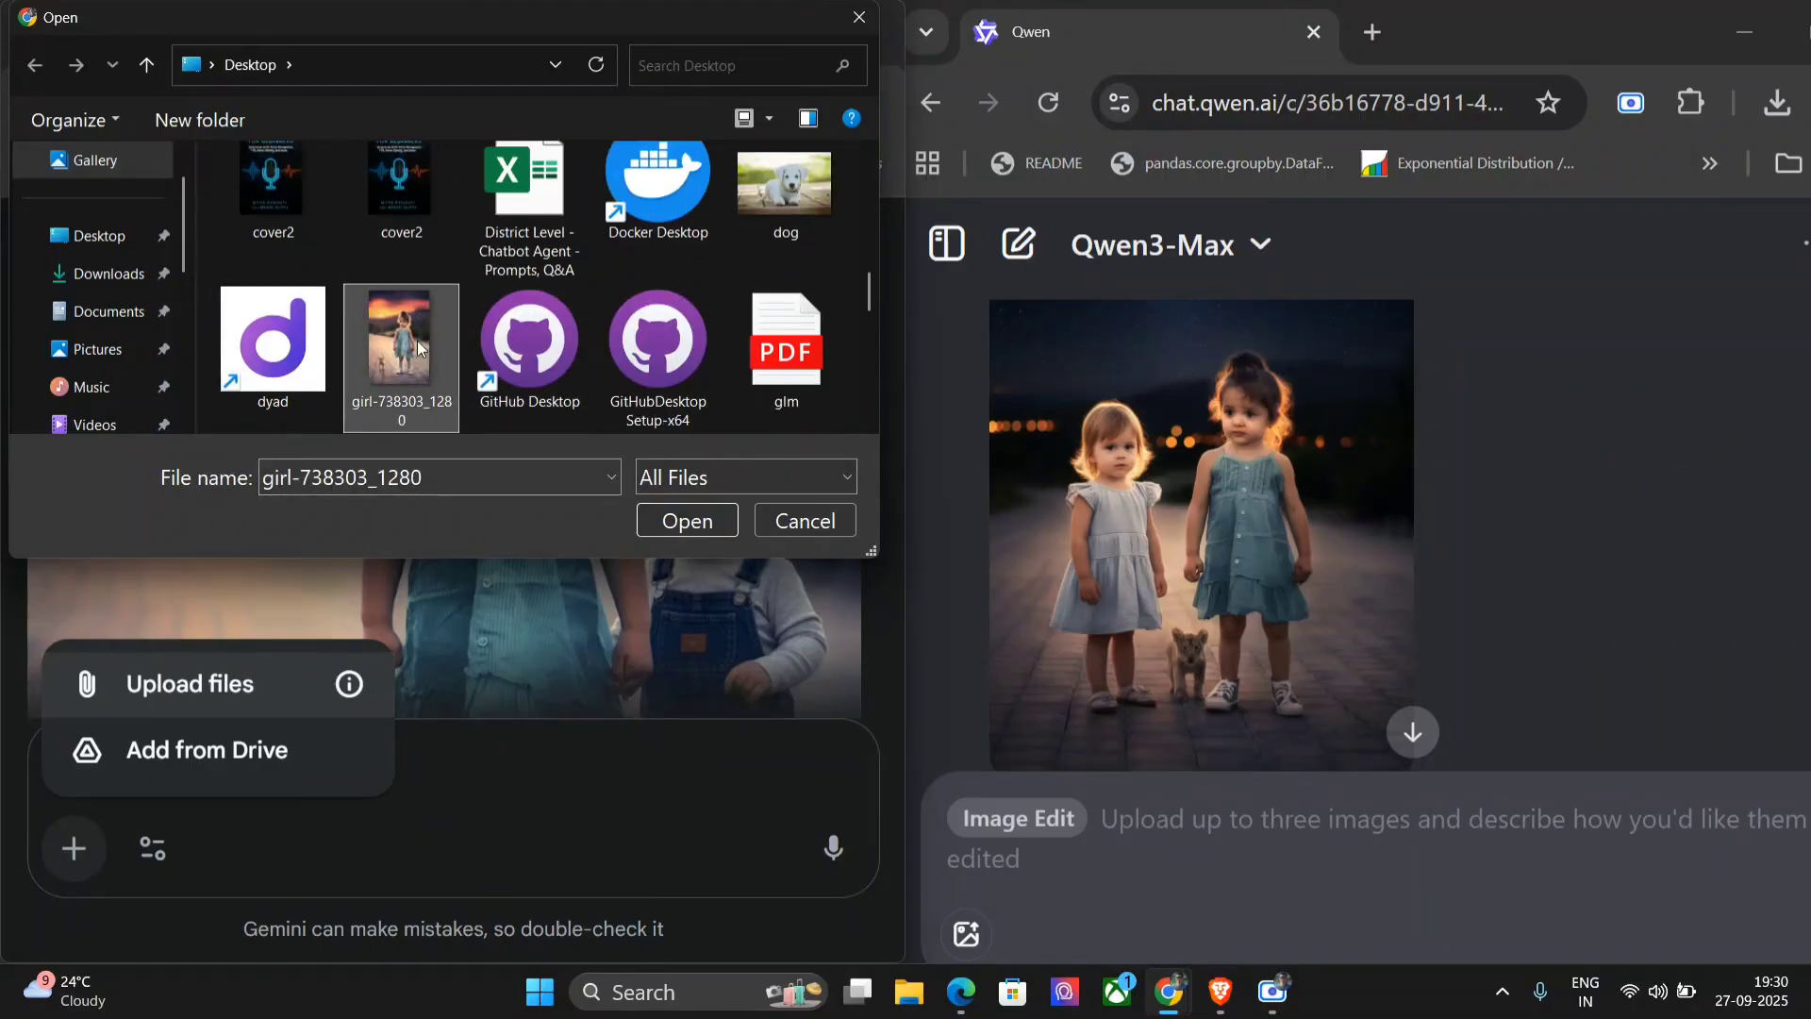
scroll(516, 360, down, 3)
scroll(516, 361, down, 1)
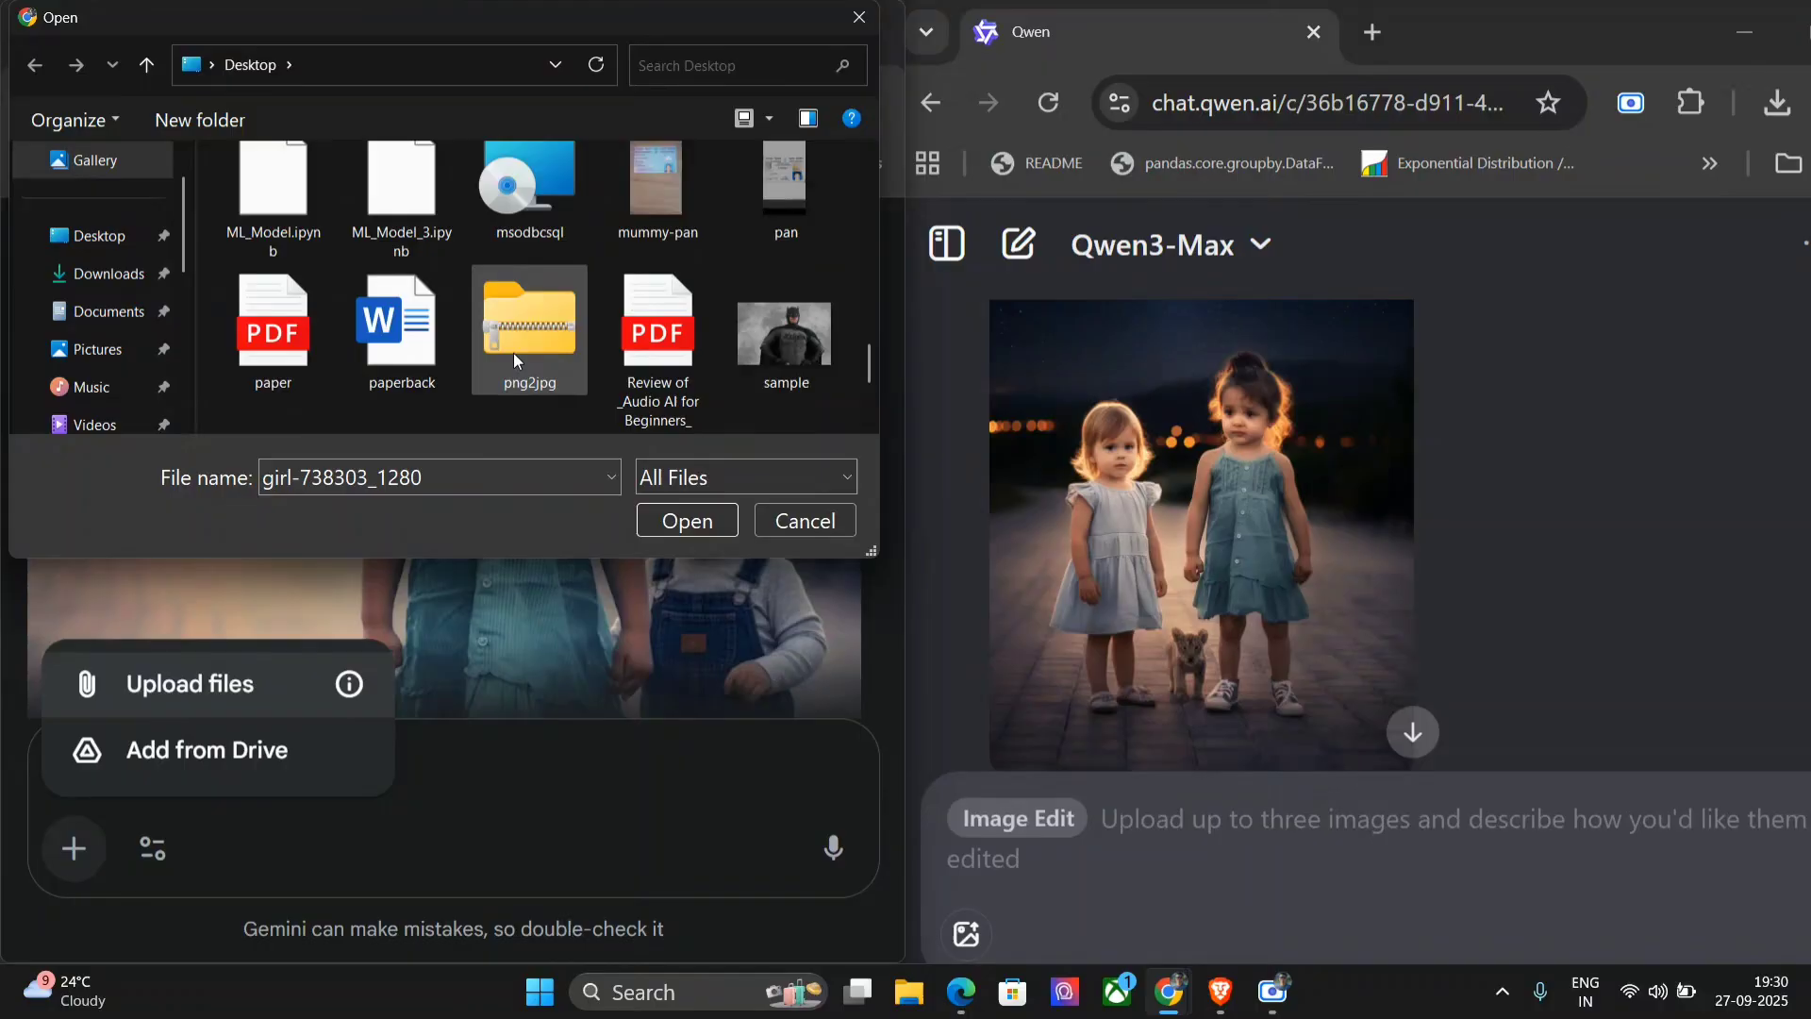
ctrl+click(786, 335)
click(735, 524)
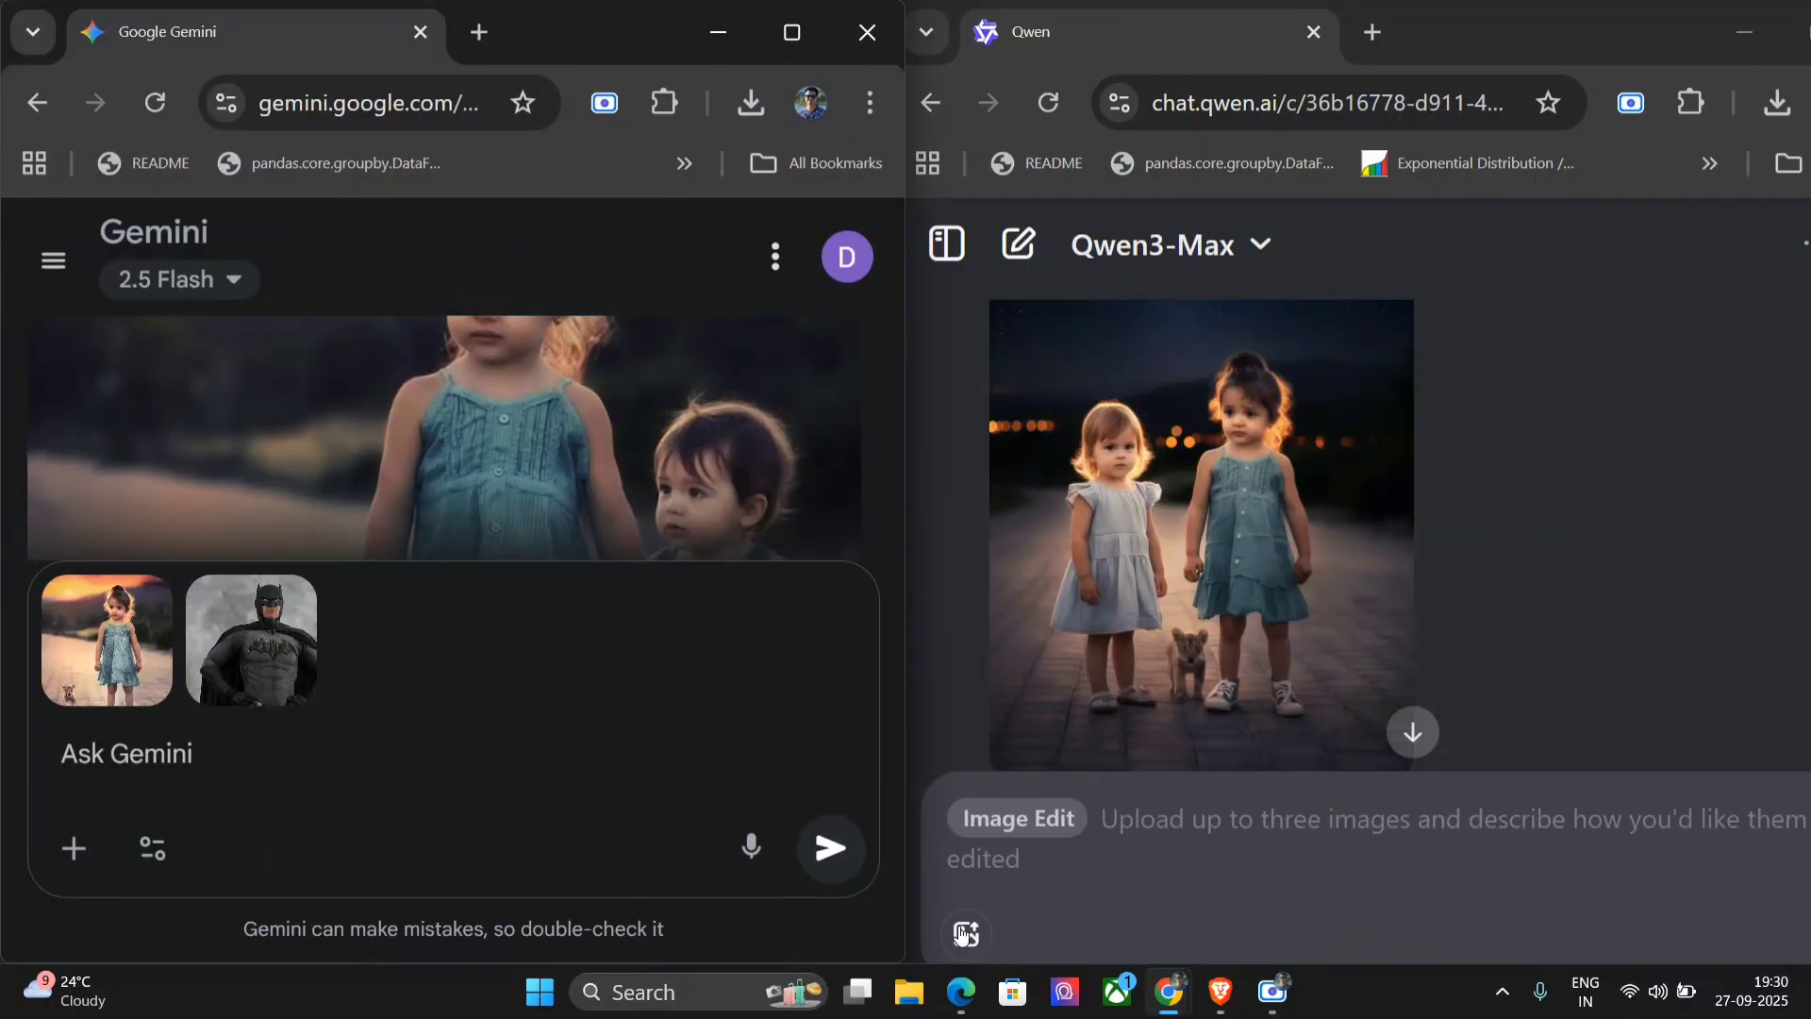
Upload girl-738303_1280 and the sample image together into Qwen's Image Edit prompt.
click(966, 934)
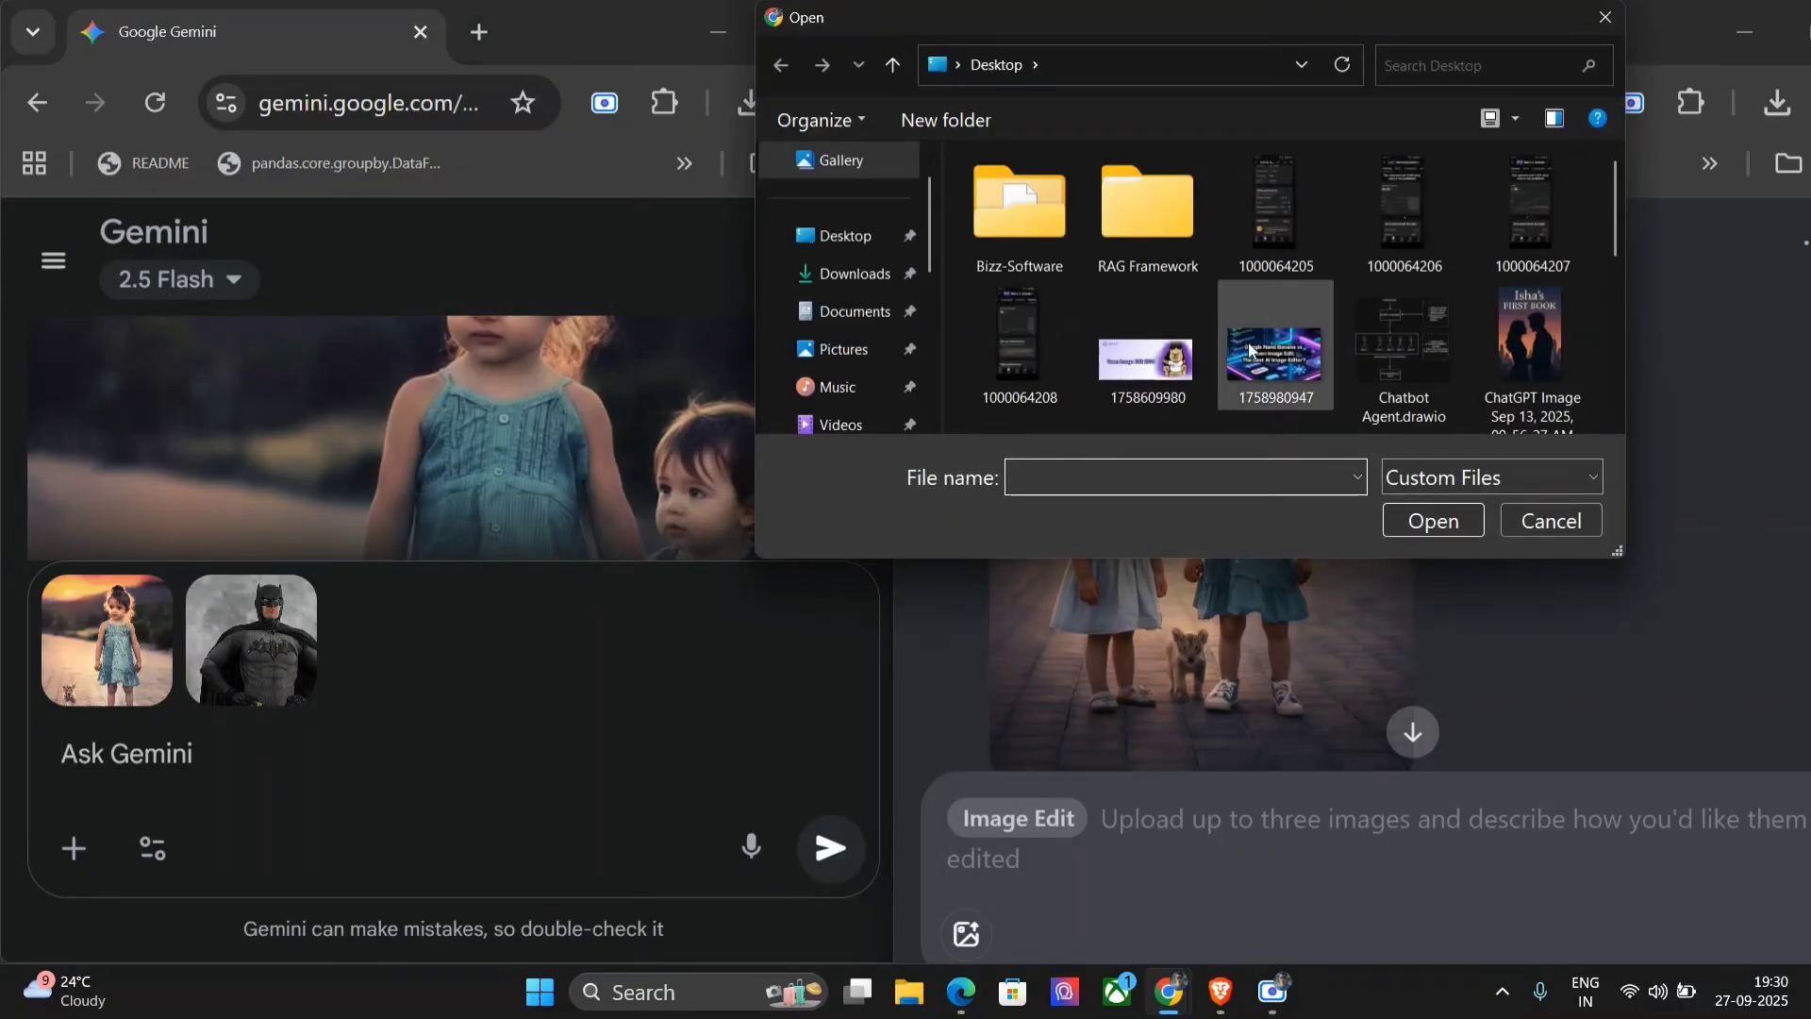
scroll(1248, 343, down, 5)
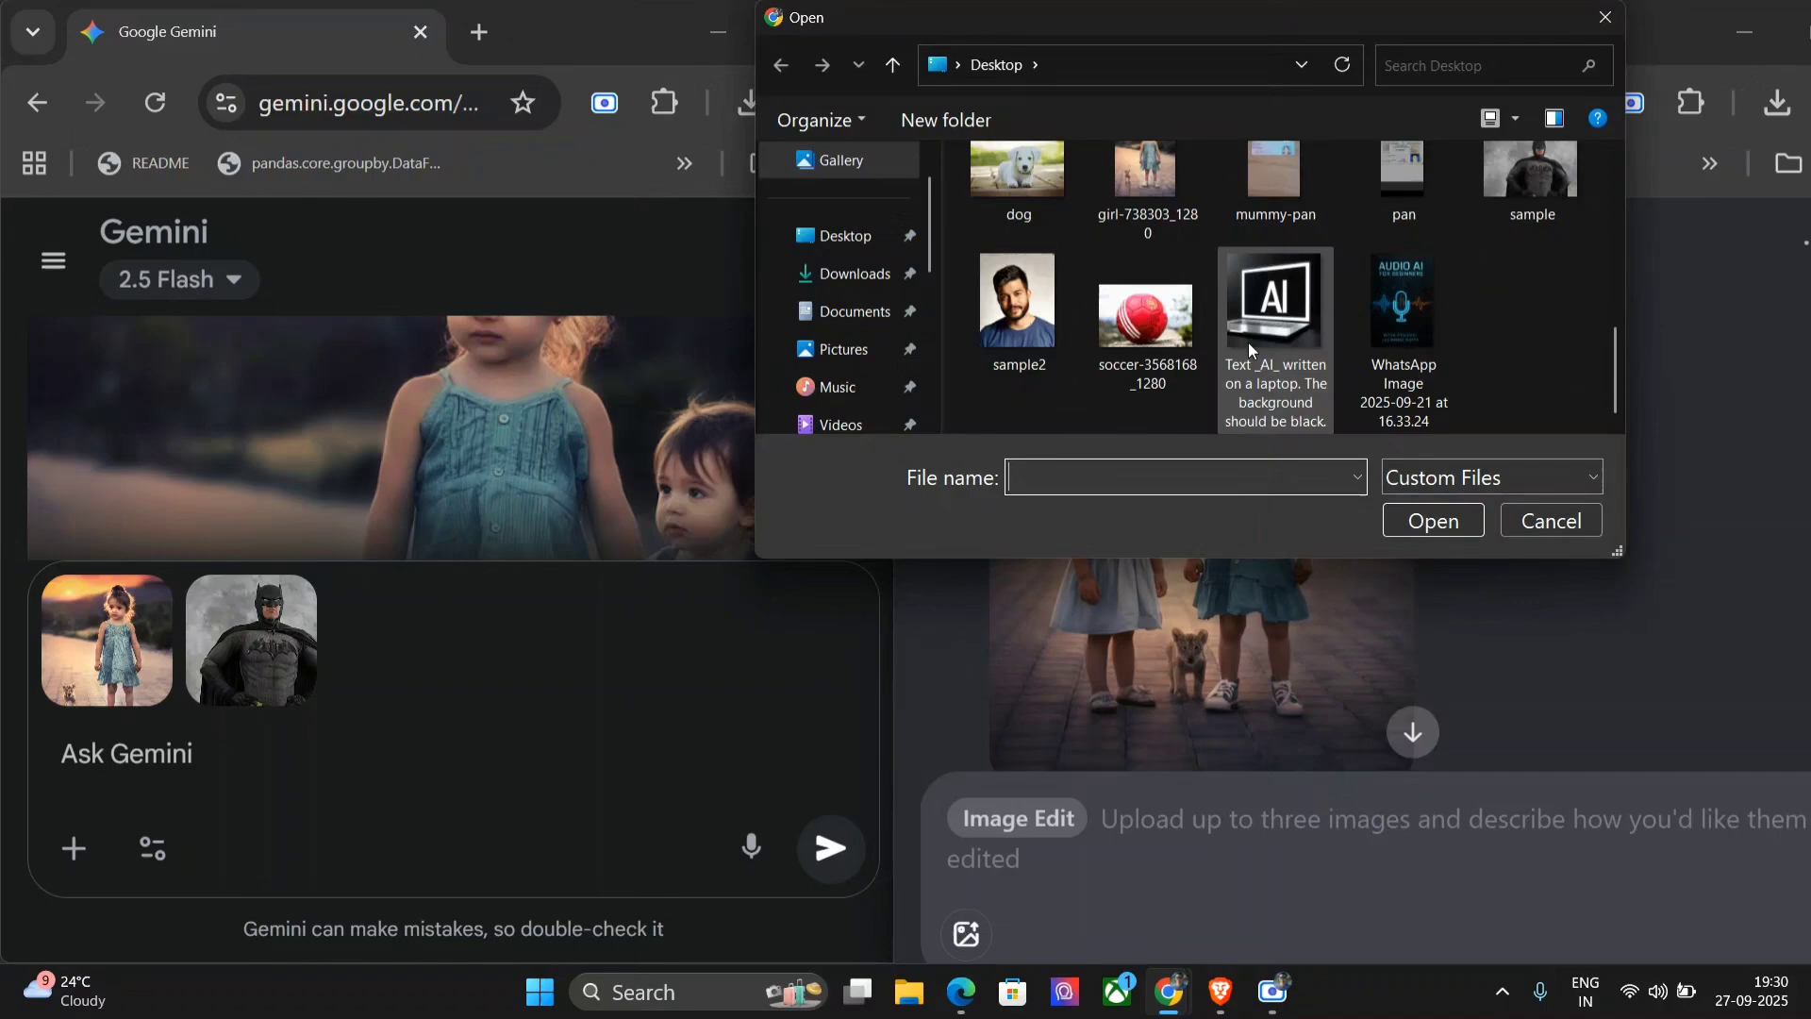
scroll(1248, 342, up, 1)
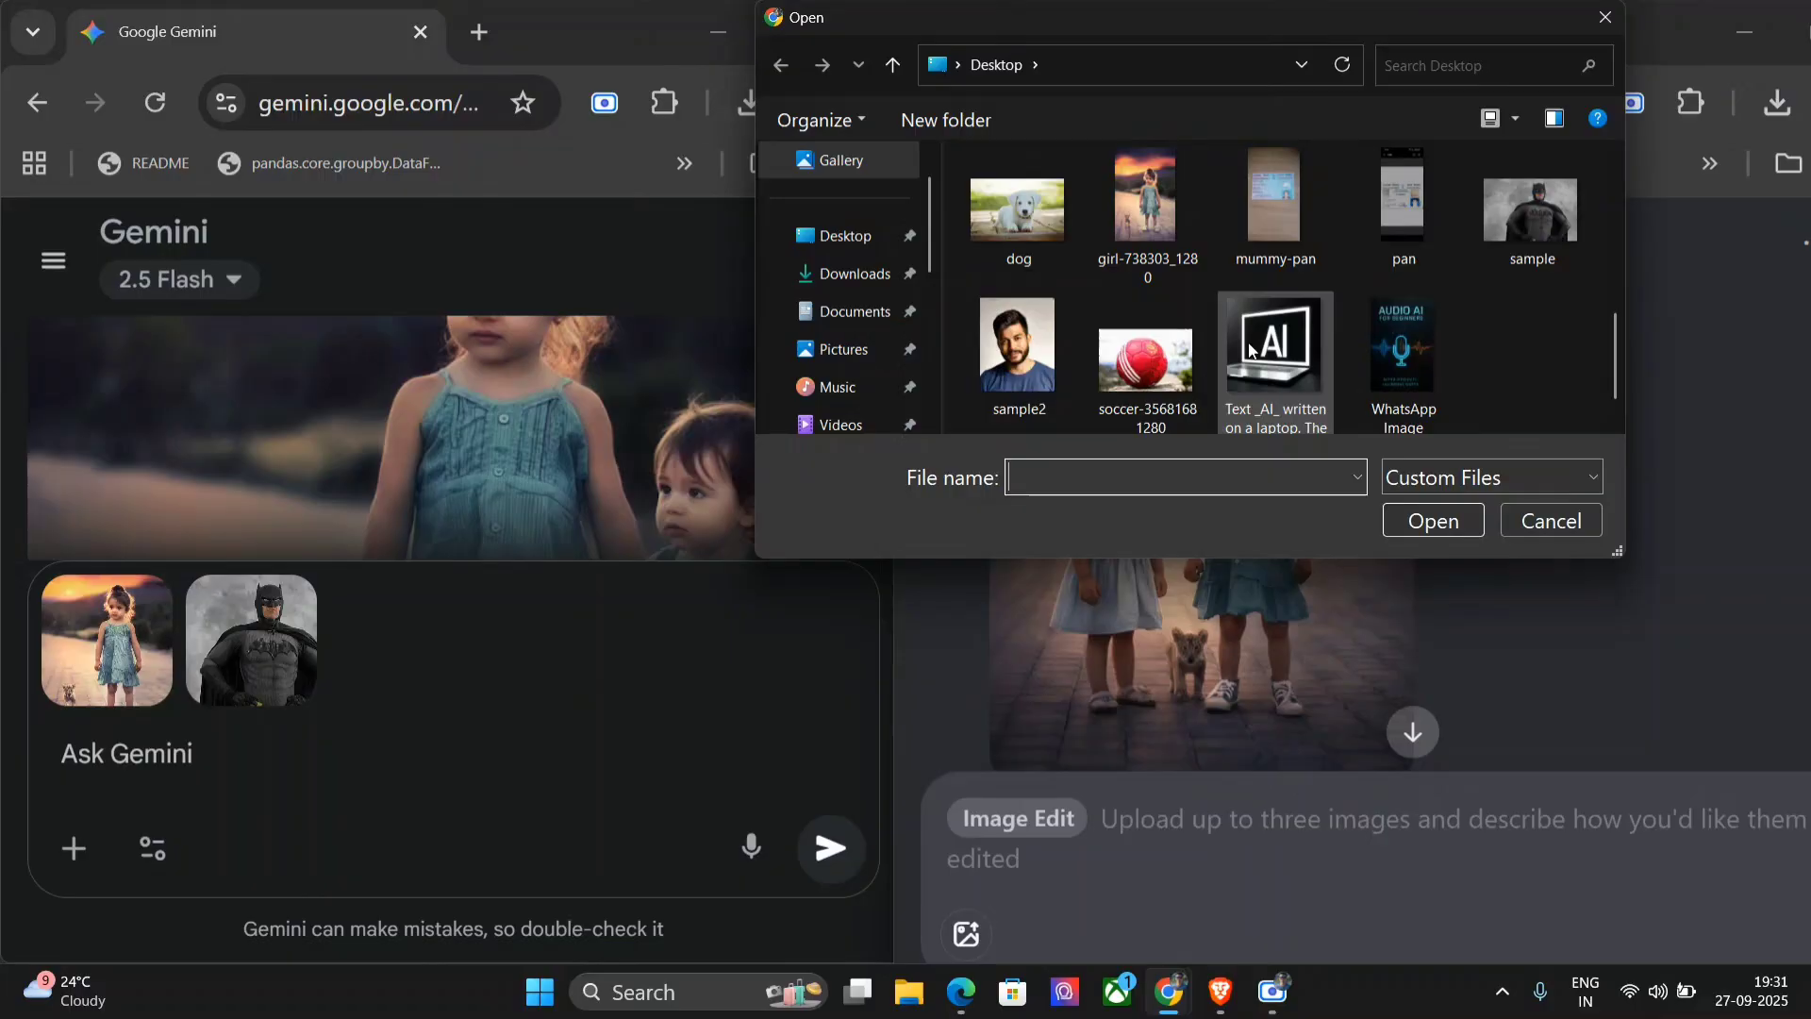
click(1146, 203)
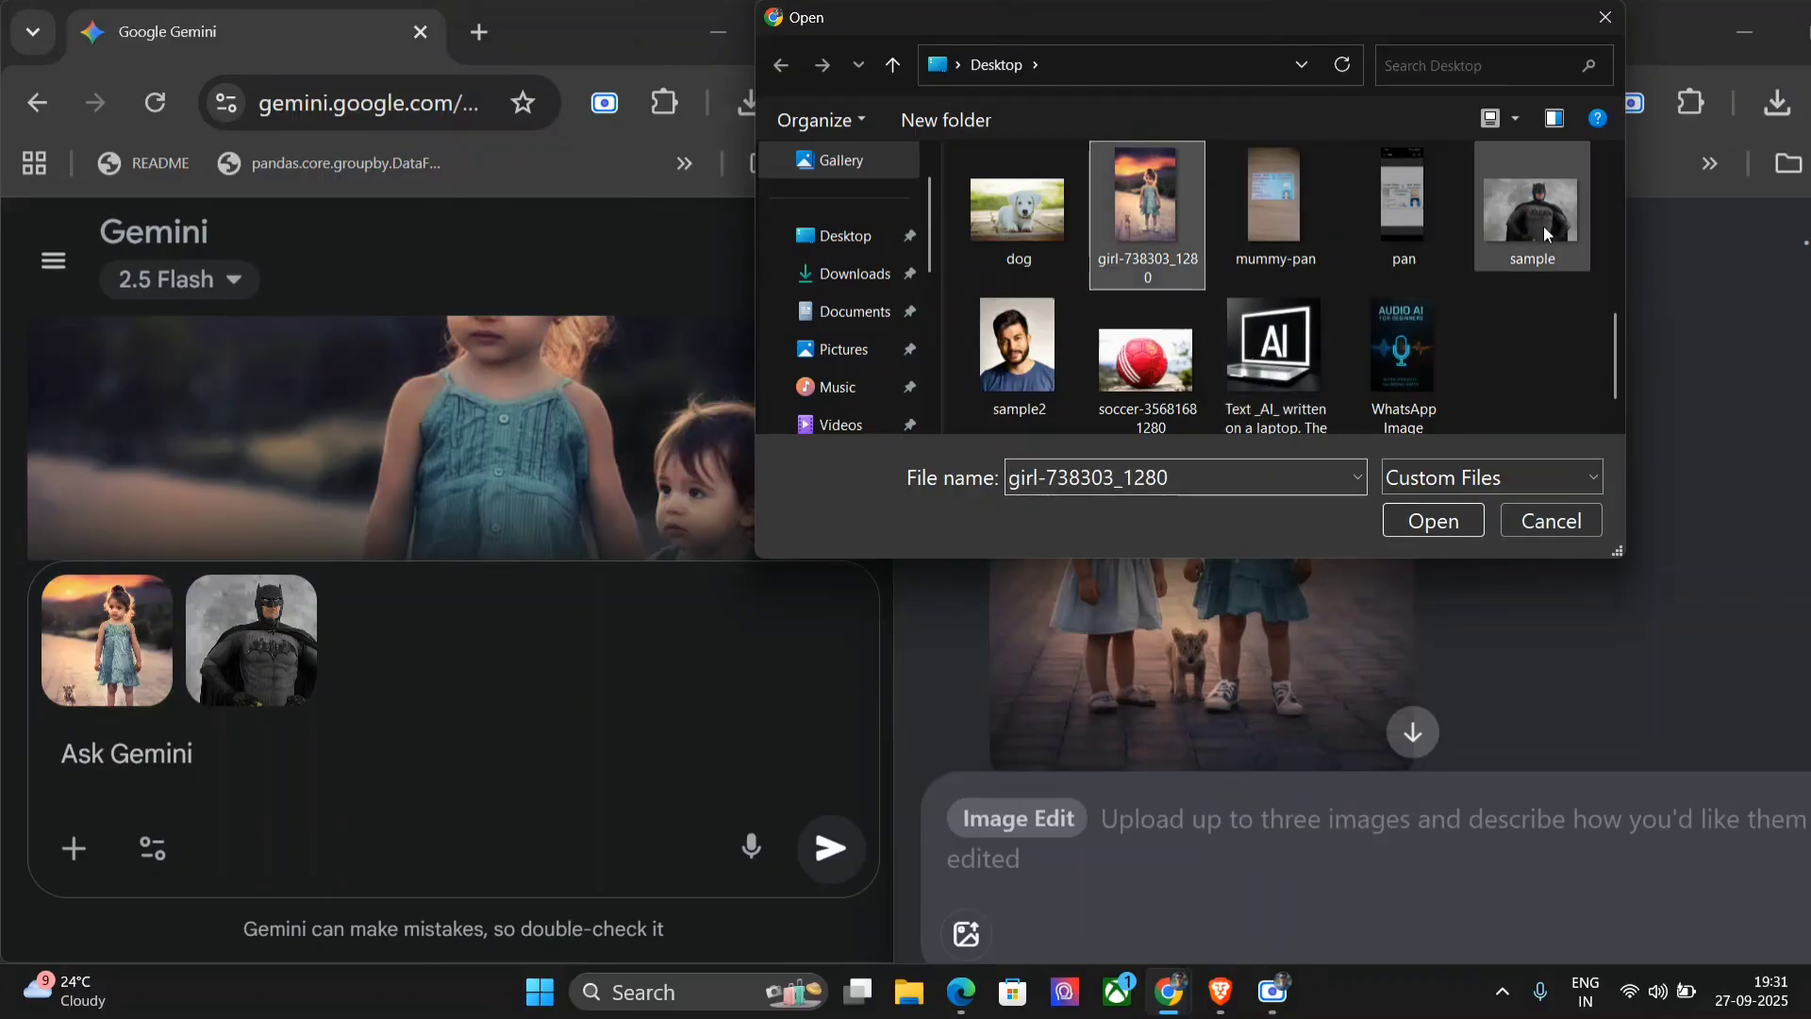
ctrl+click(1546, 234)
click(1433, 522)
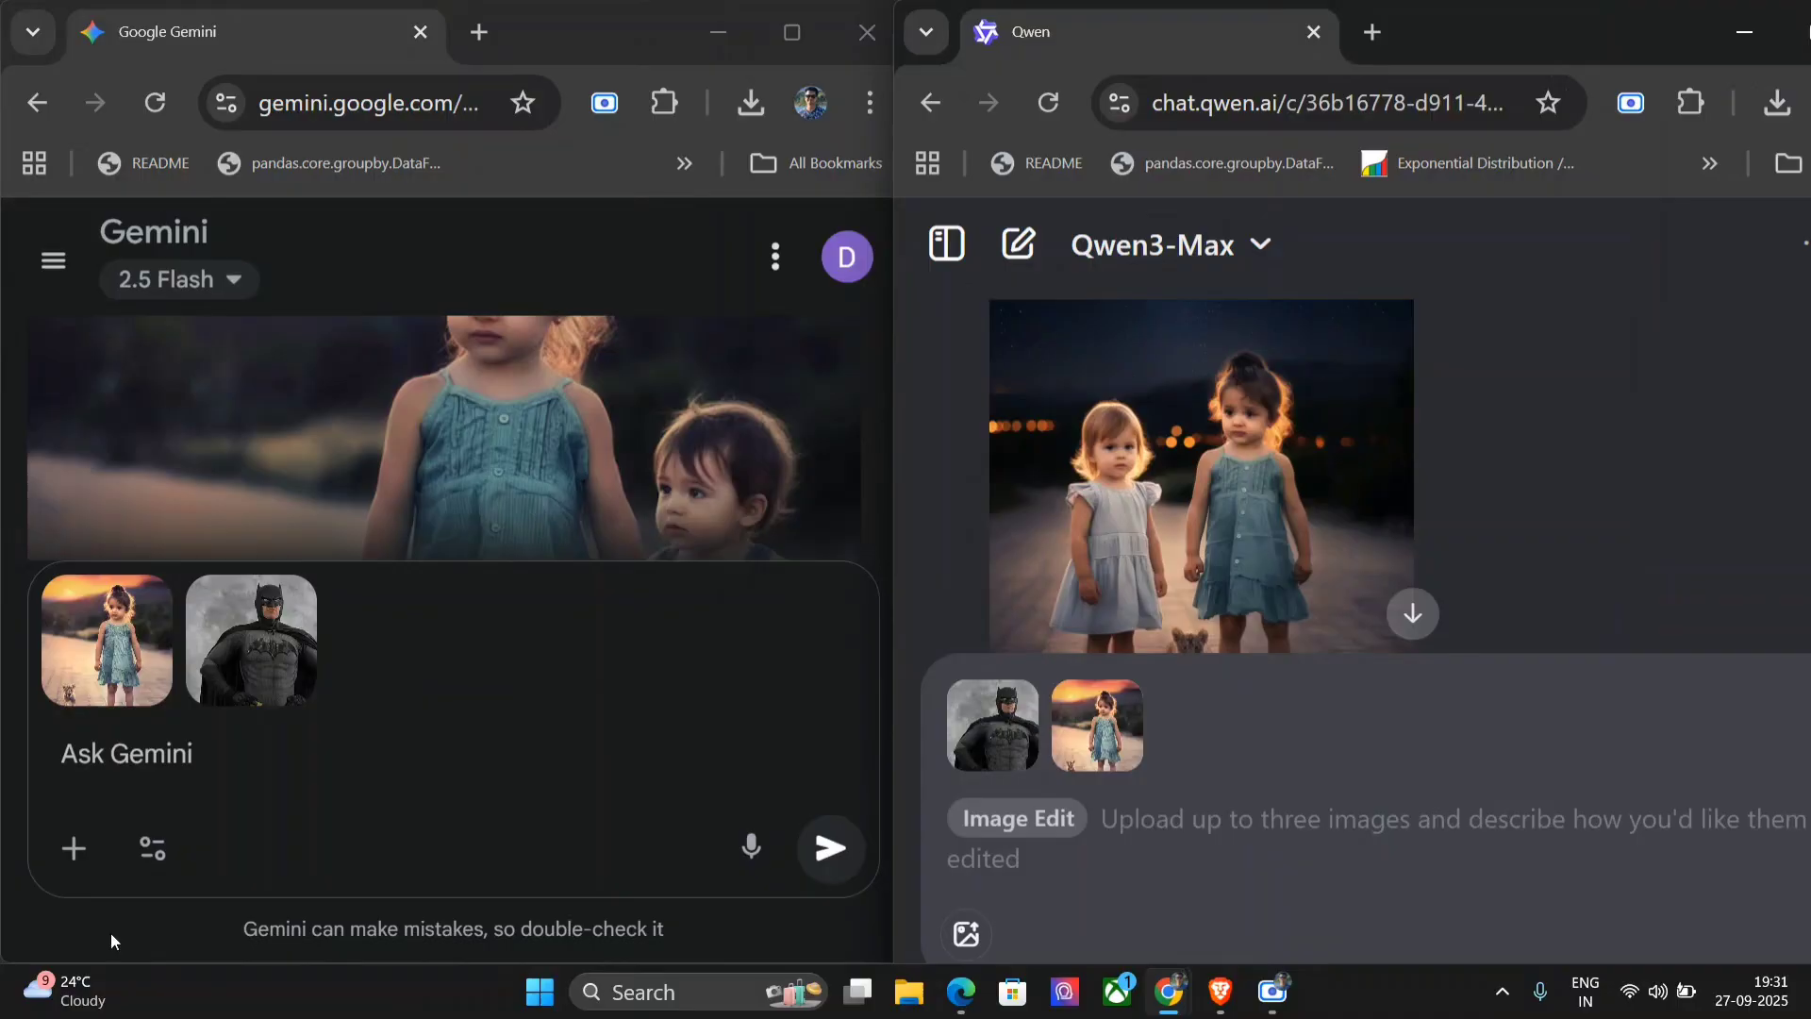
Dictate 'make Batman play with the girl in a park.' in Gemini and send it to Qwen.
click(180, 764)
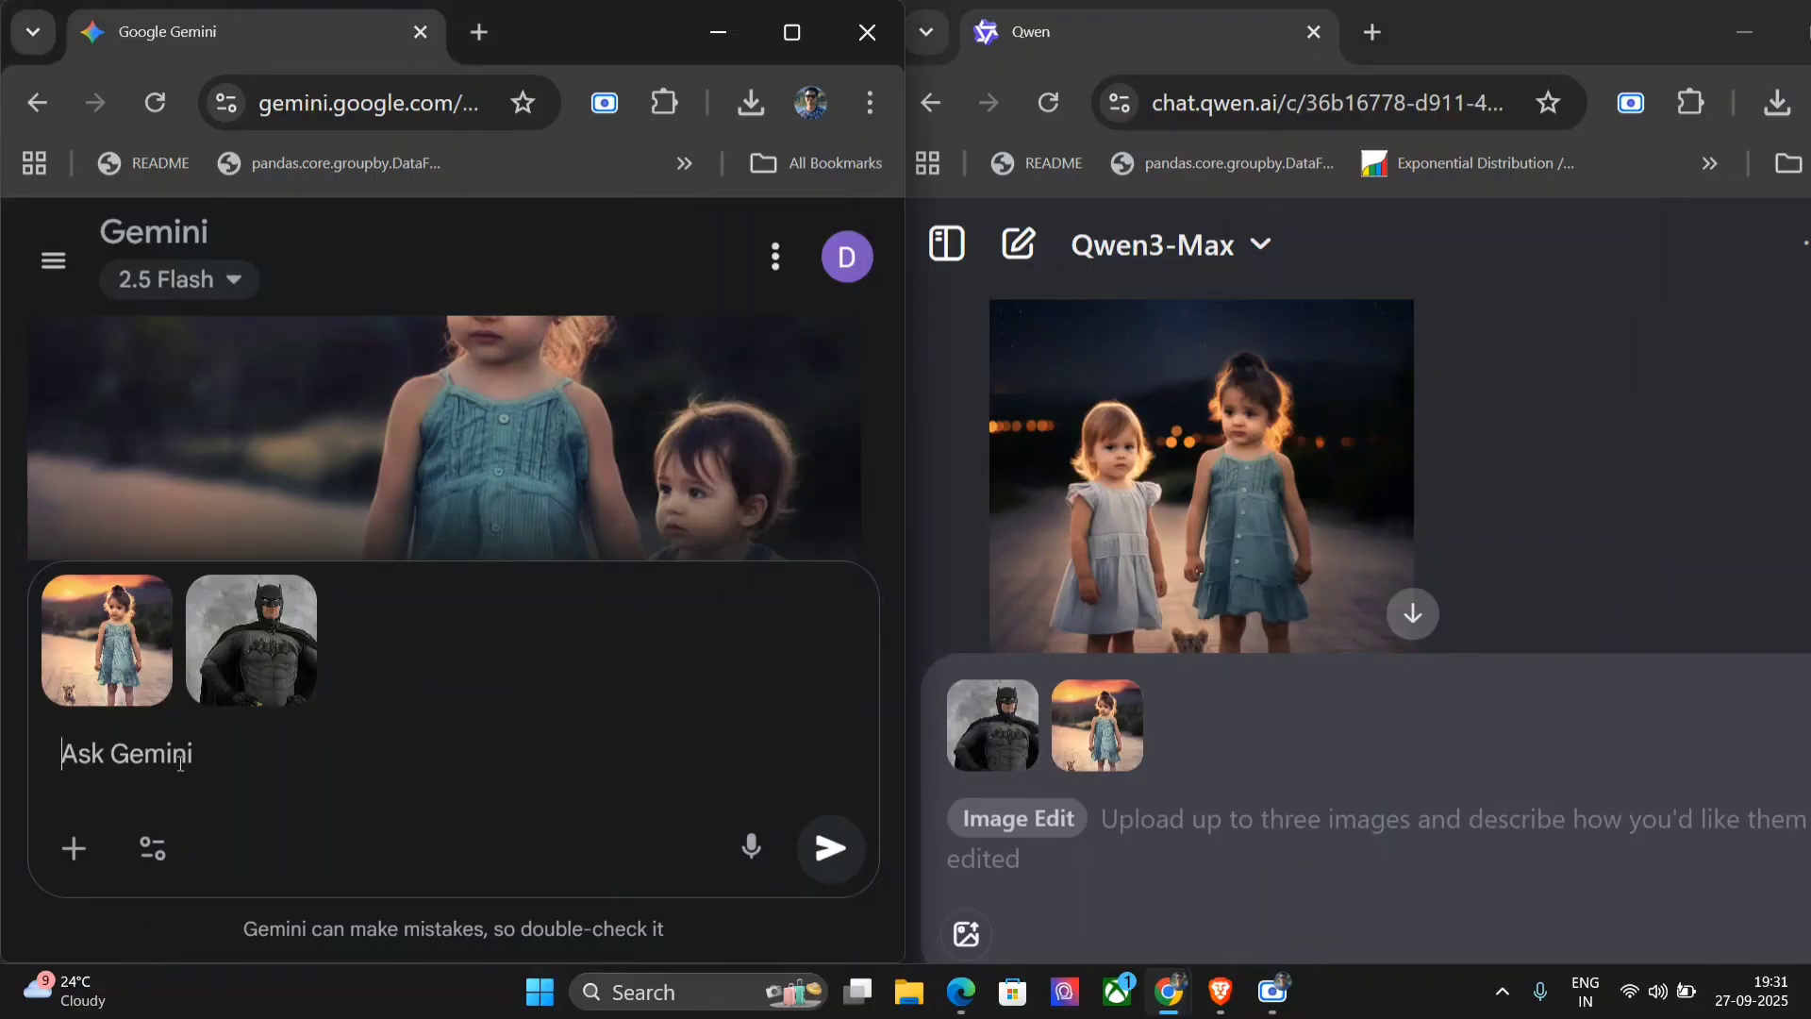
key(ctrl+super)
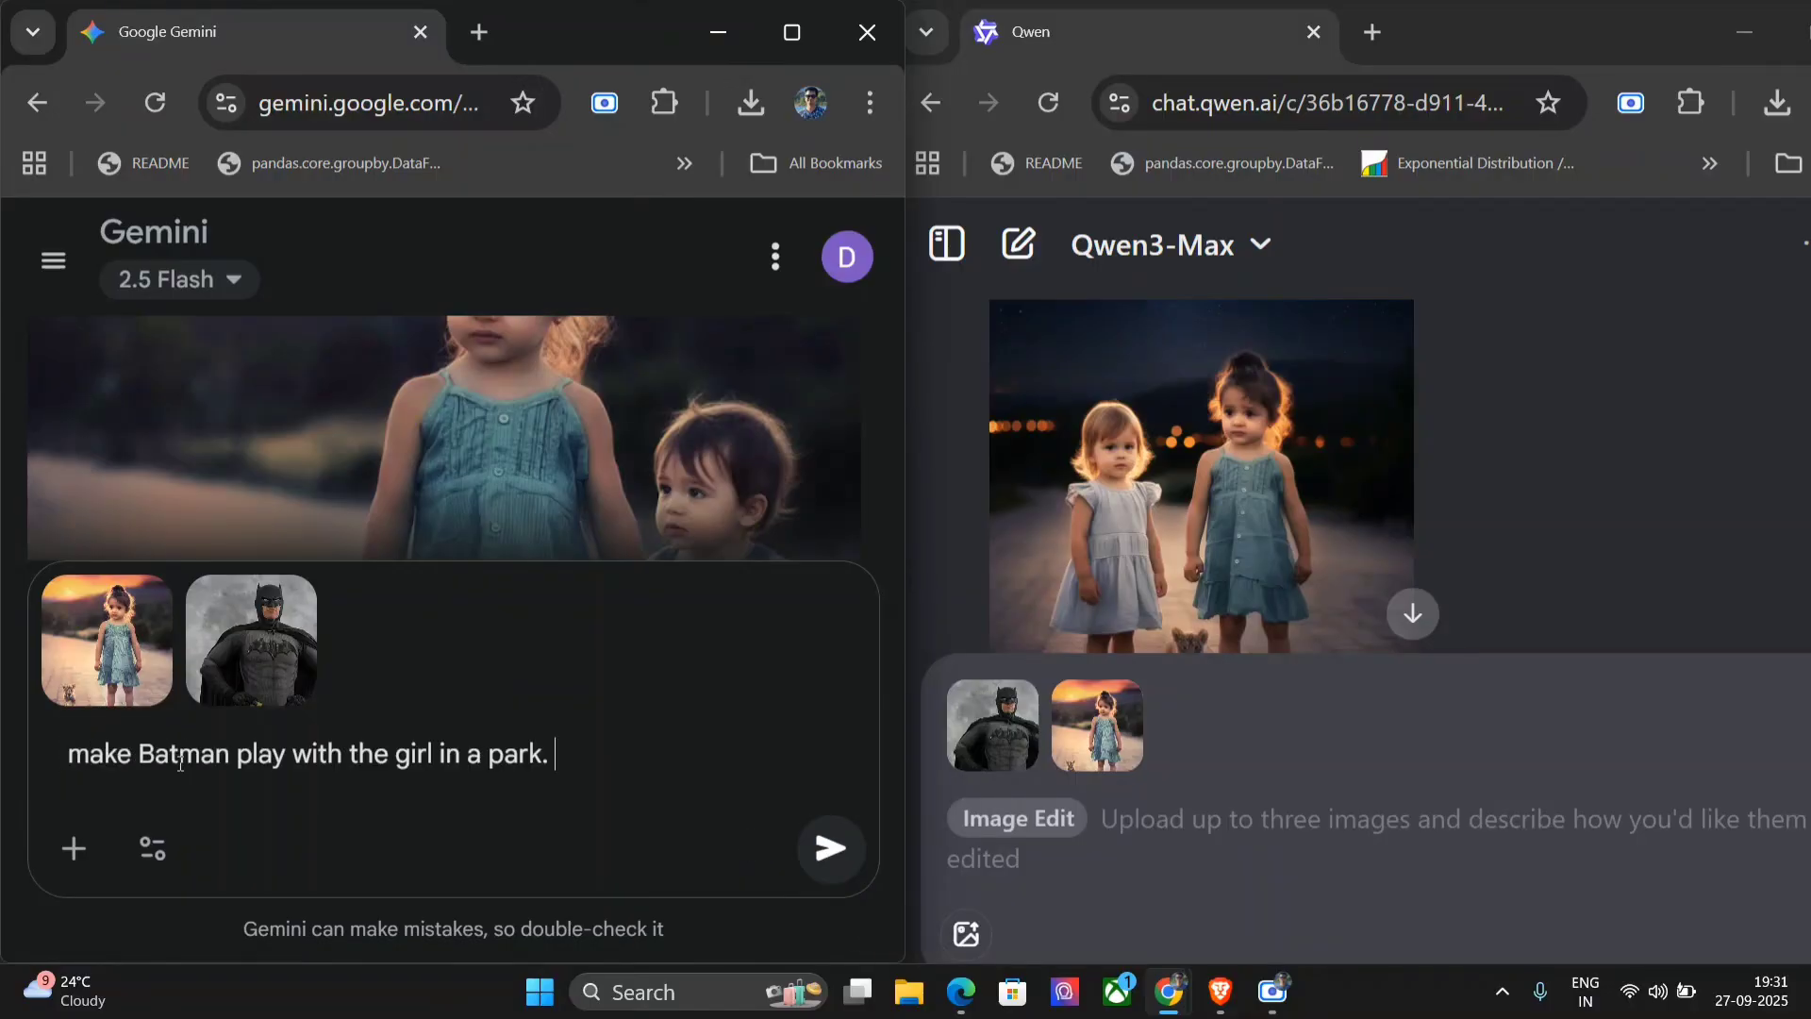
key(ctrl+a)
key(ctrl+c)
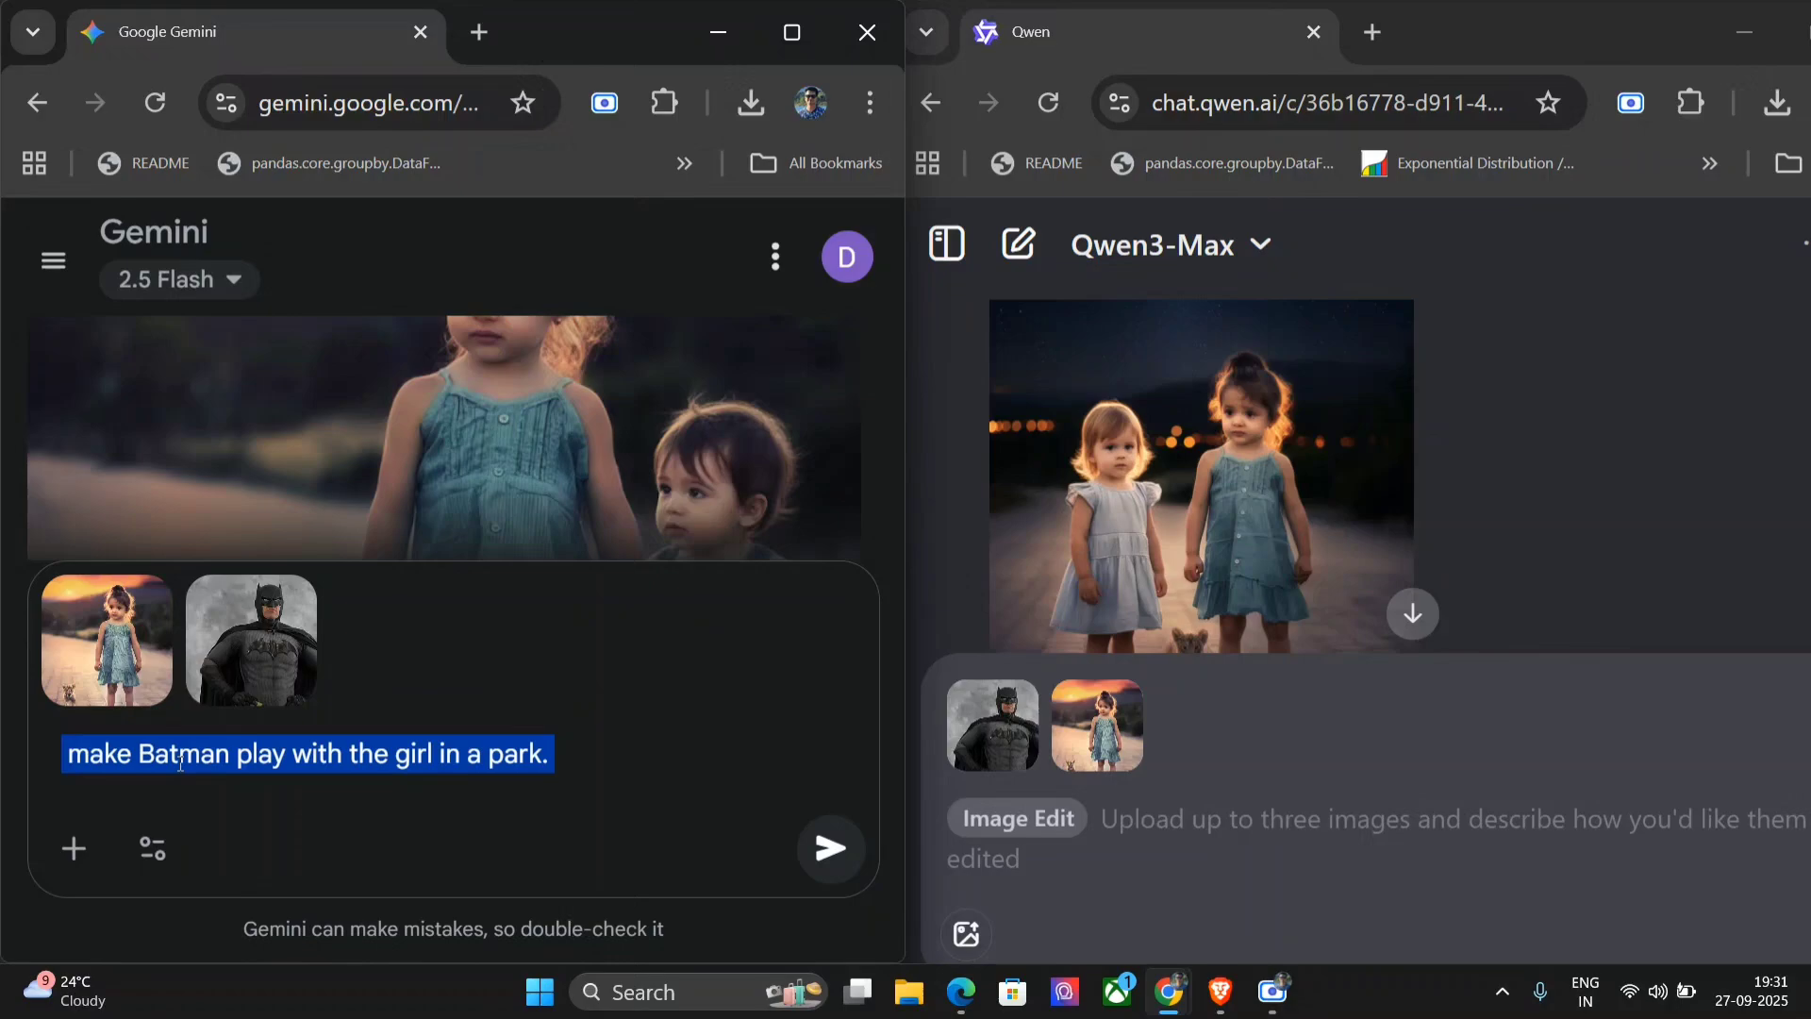
click(1147, 842)
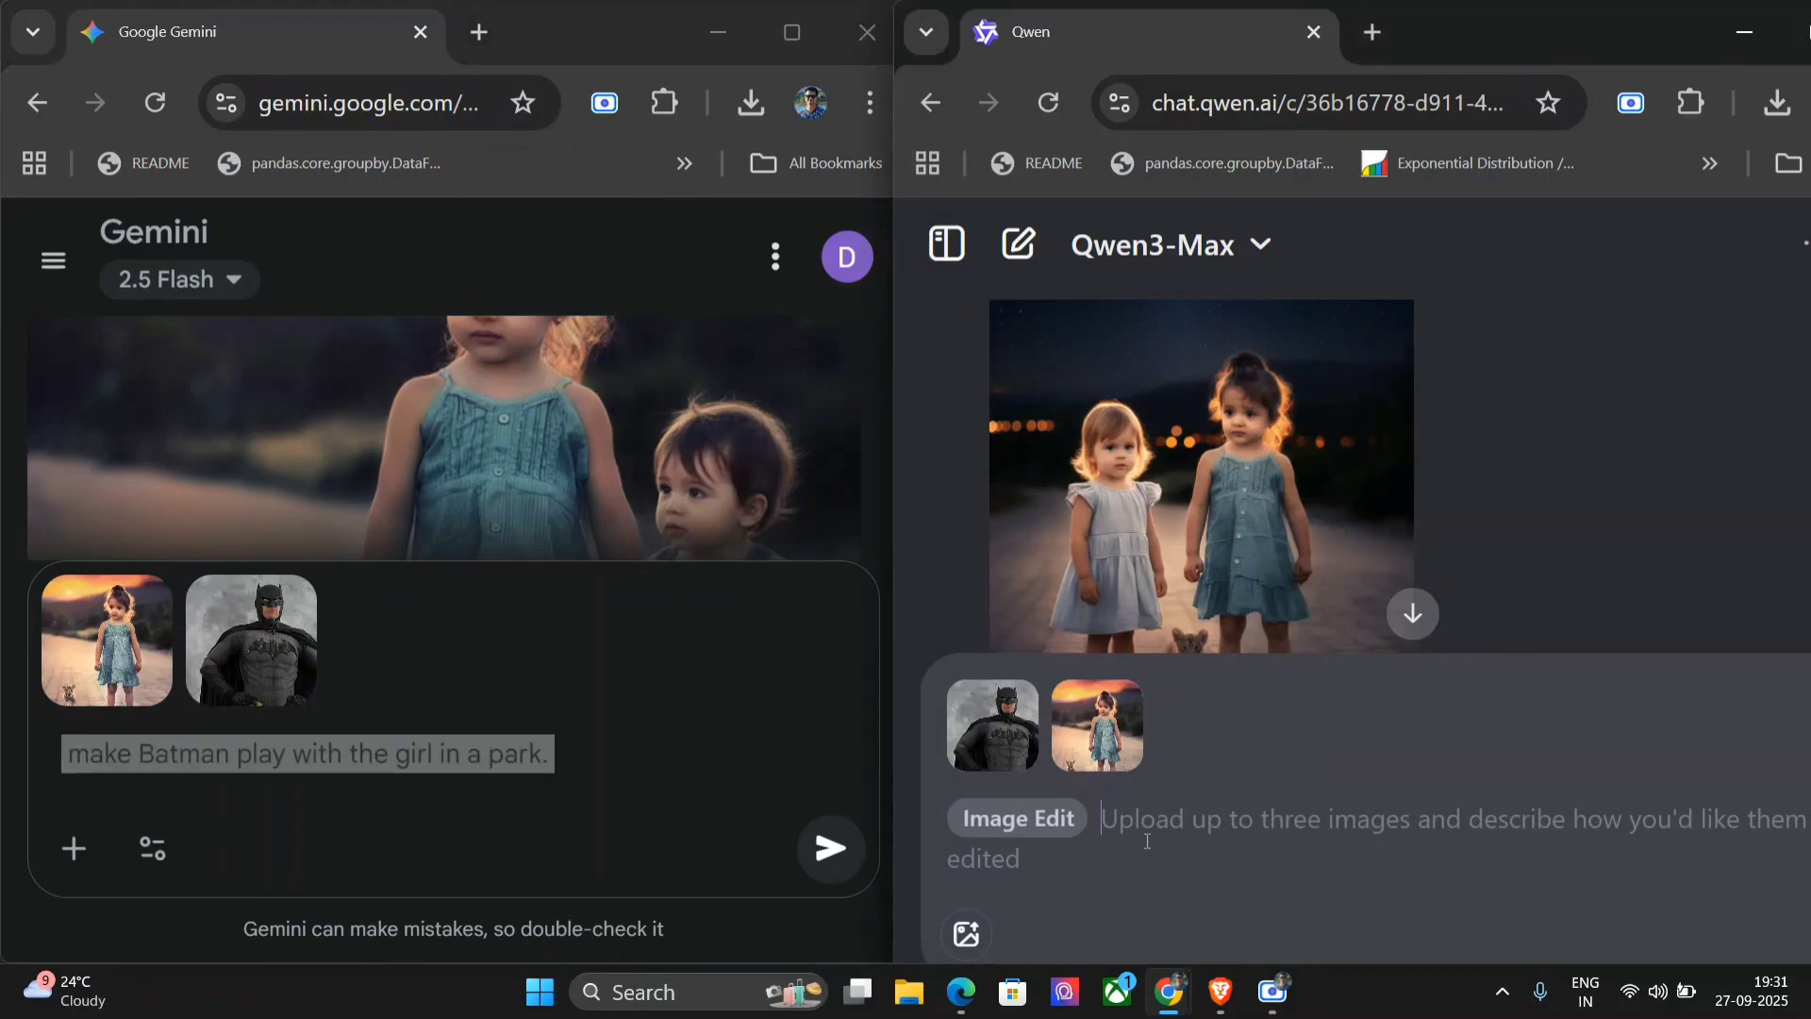
key(ctrl+v)
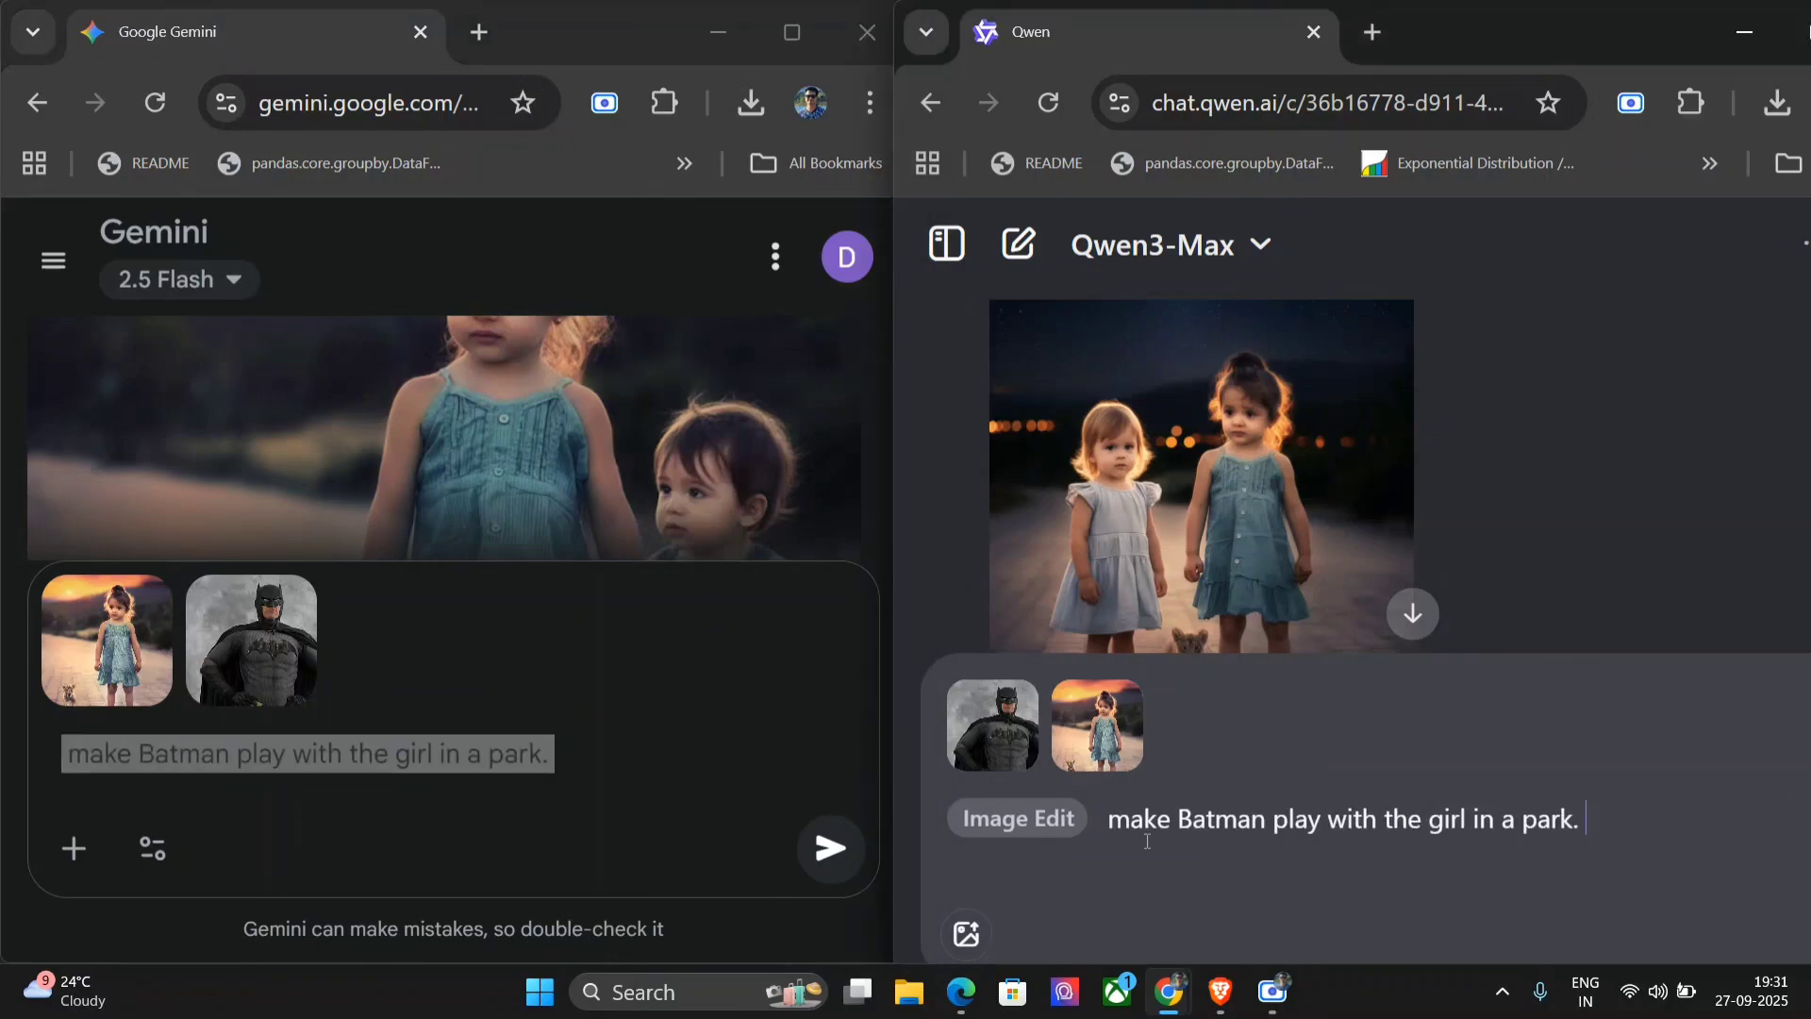
key(Return)
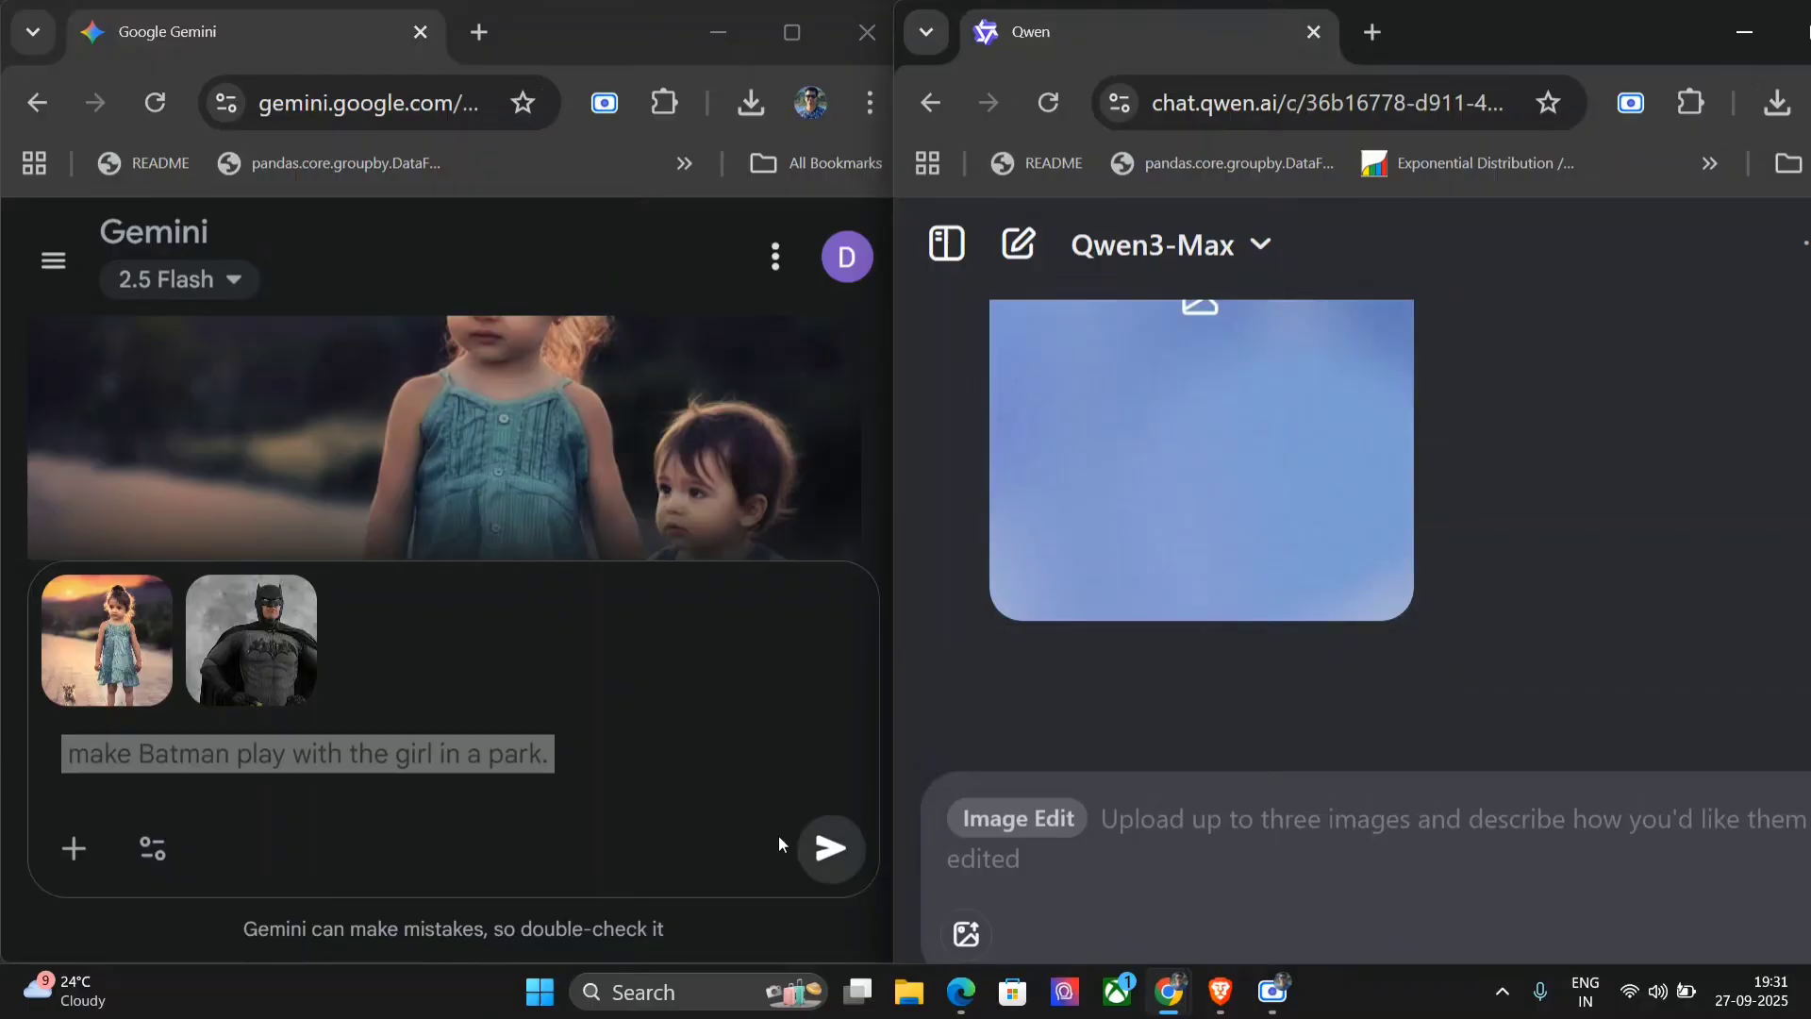
Send the Batman park prompt in Gemini and compare both generated images full size.
click(825, 860)
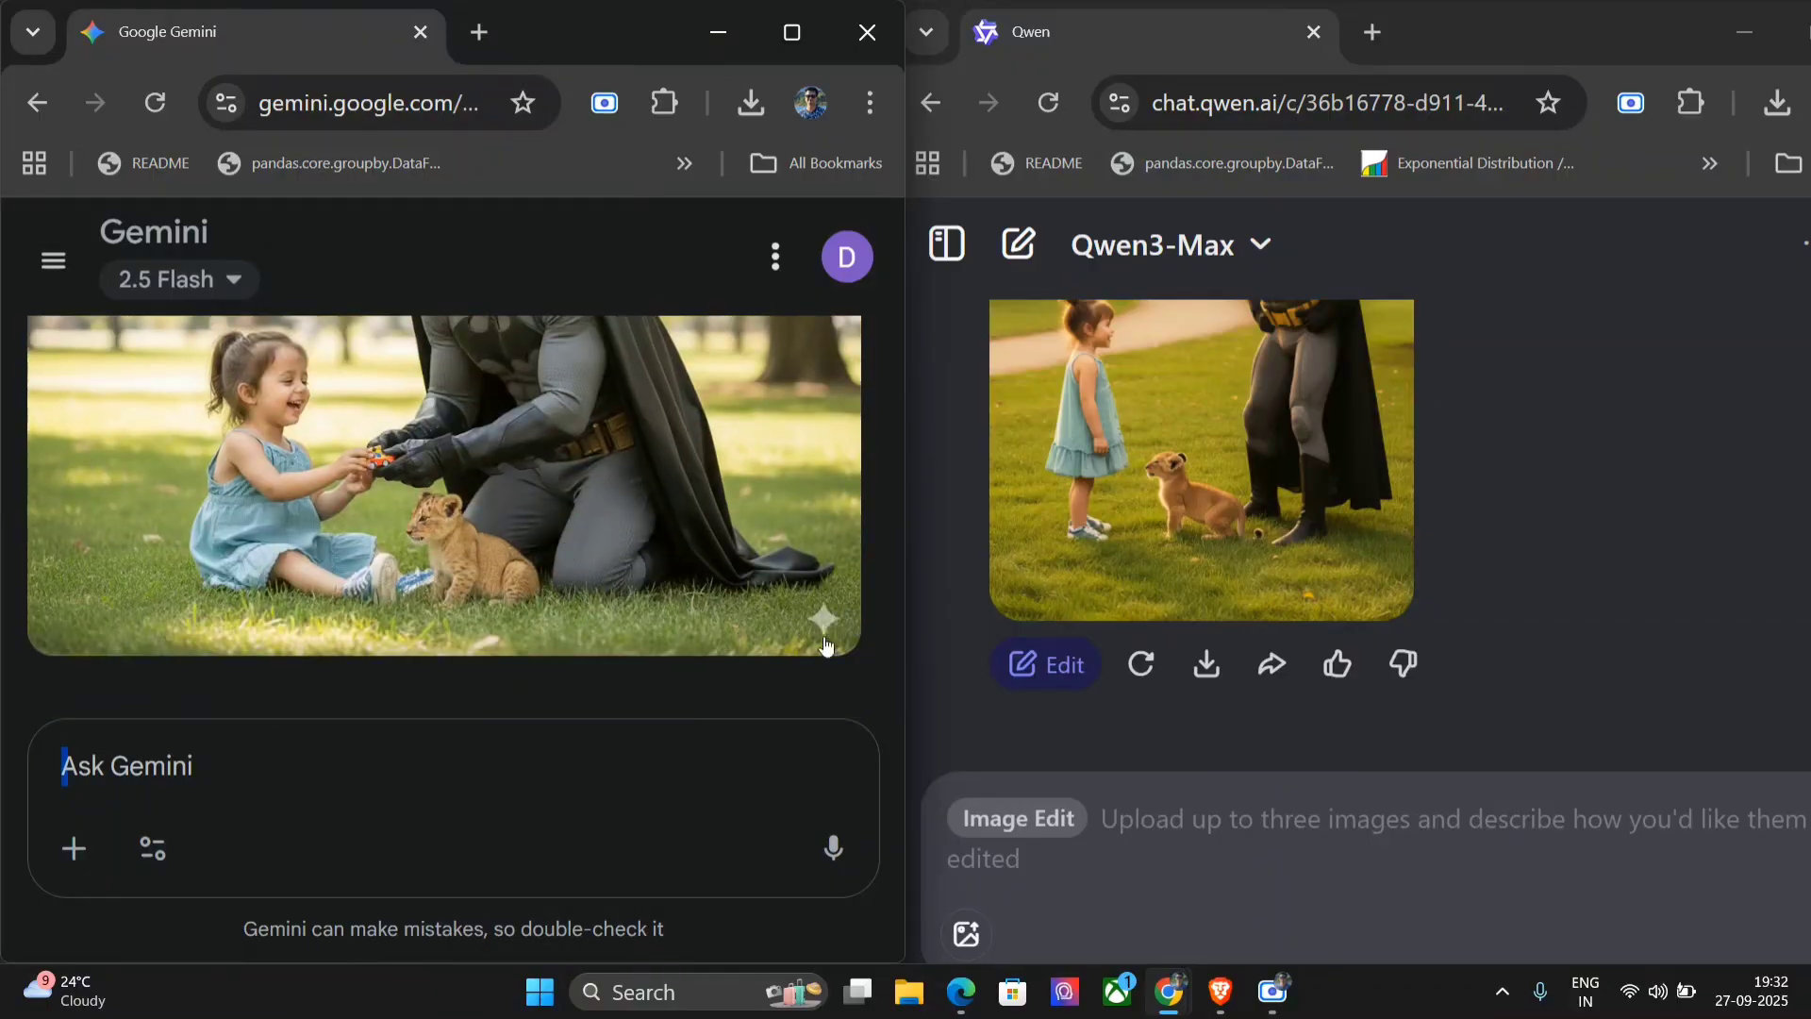
click(523, 542)
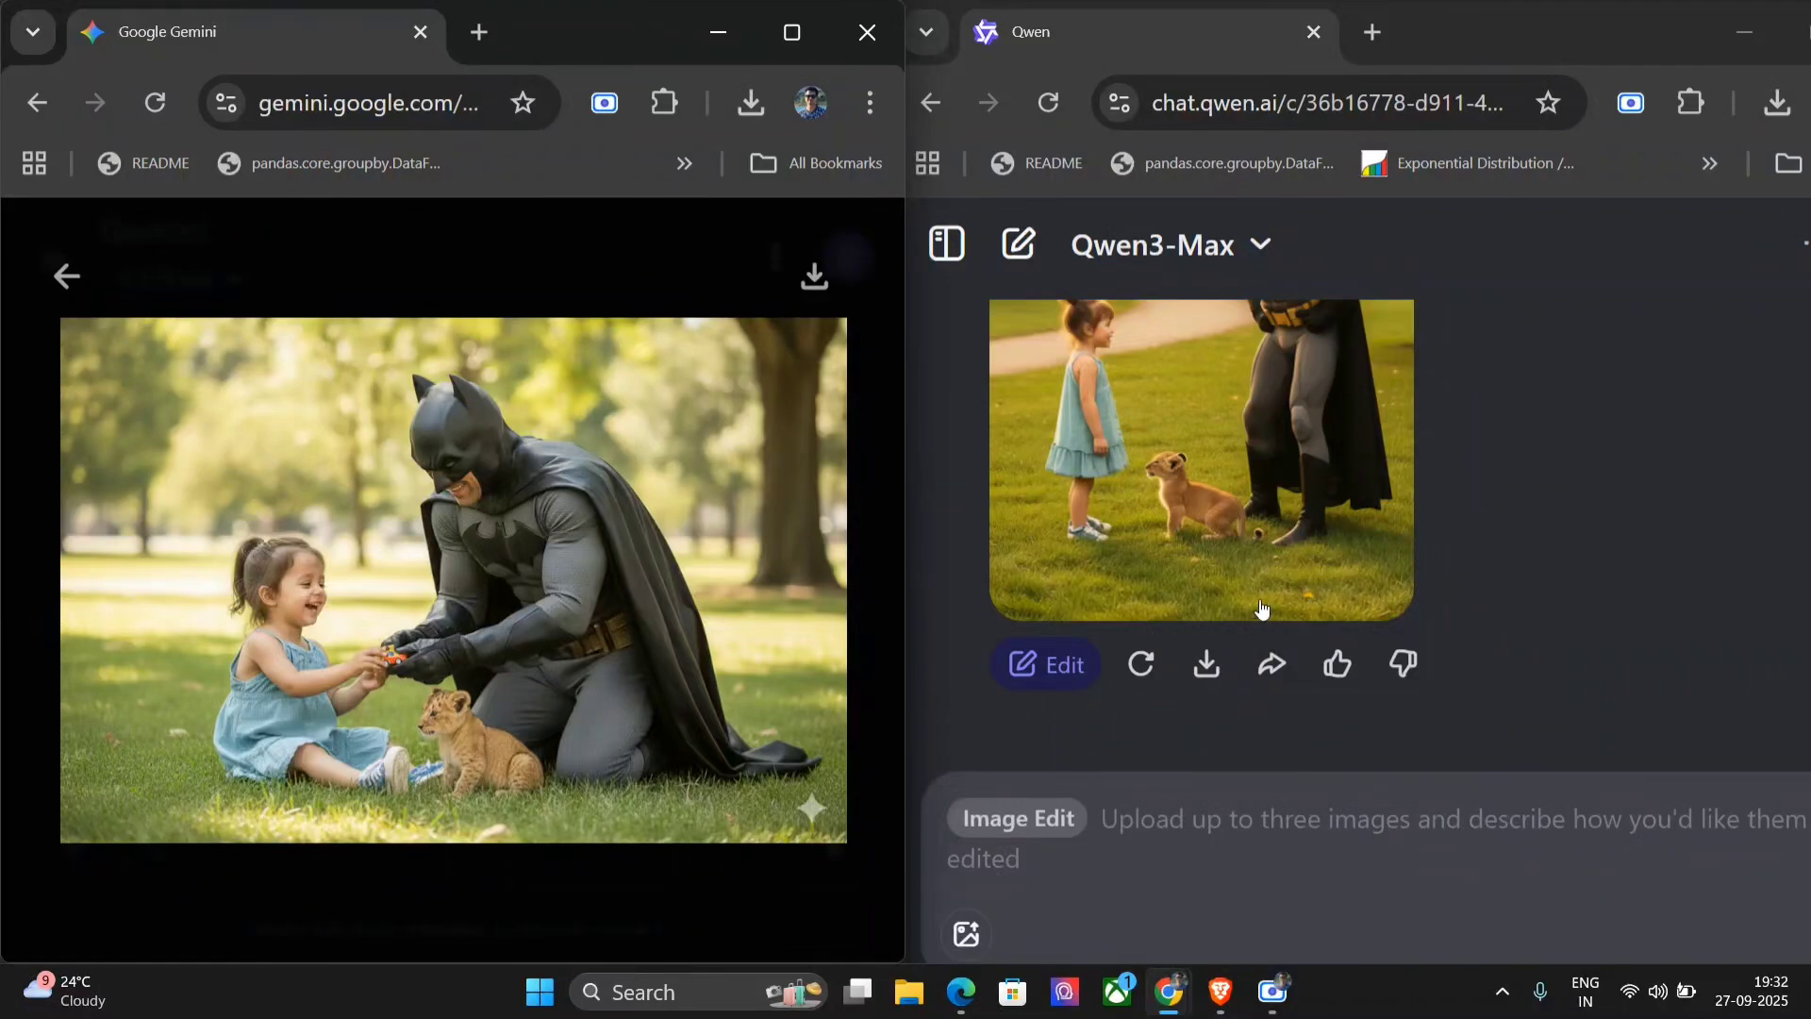
scroll(1261, 608, up, 2)
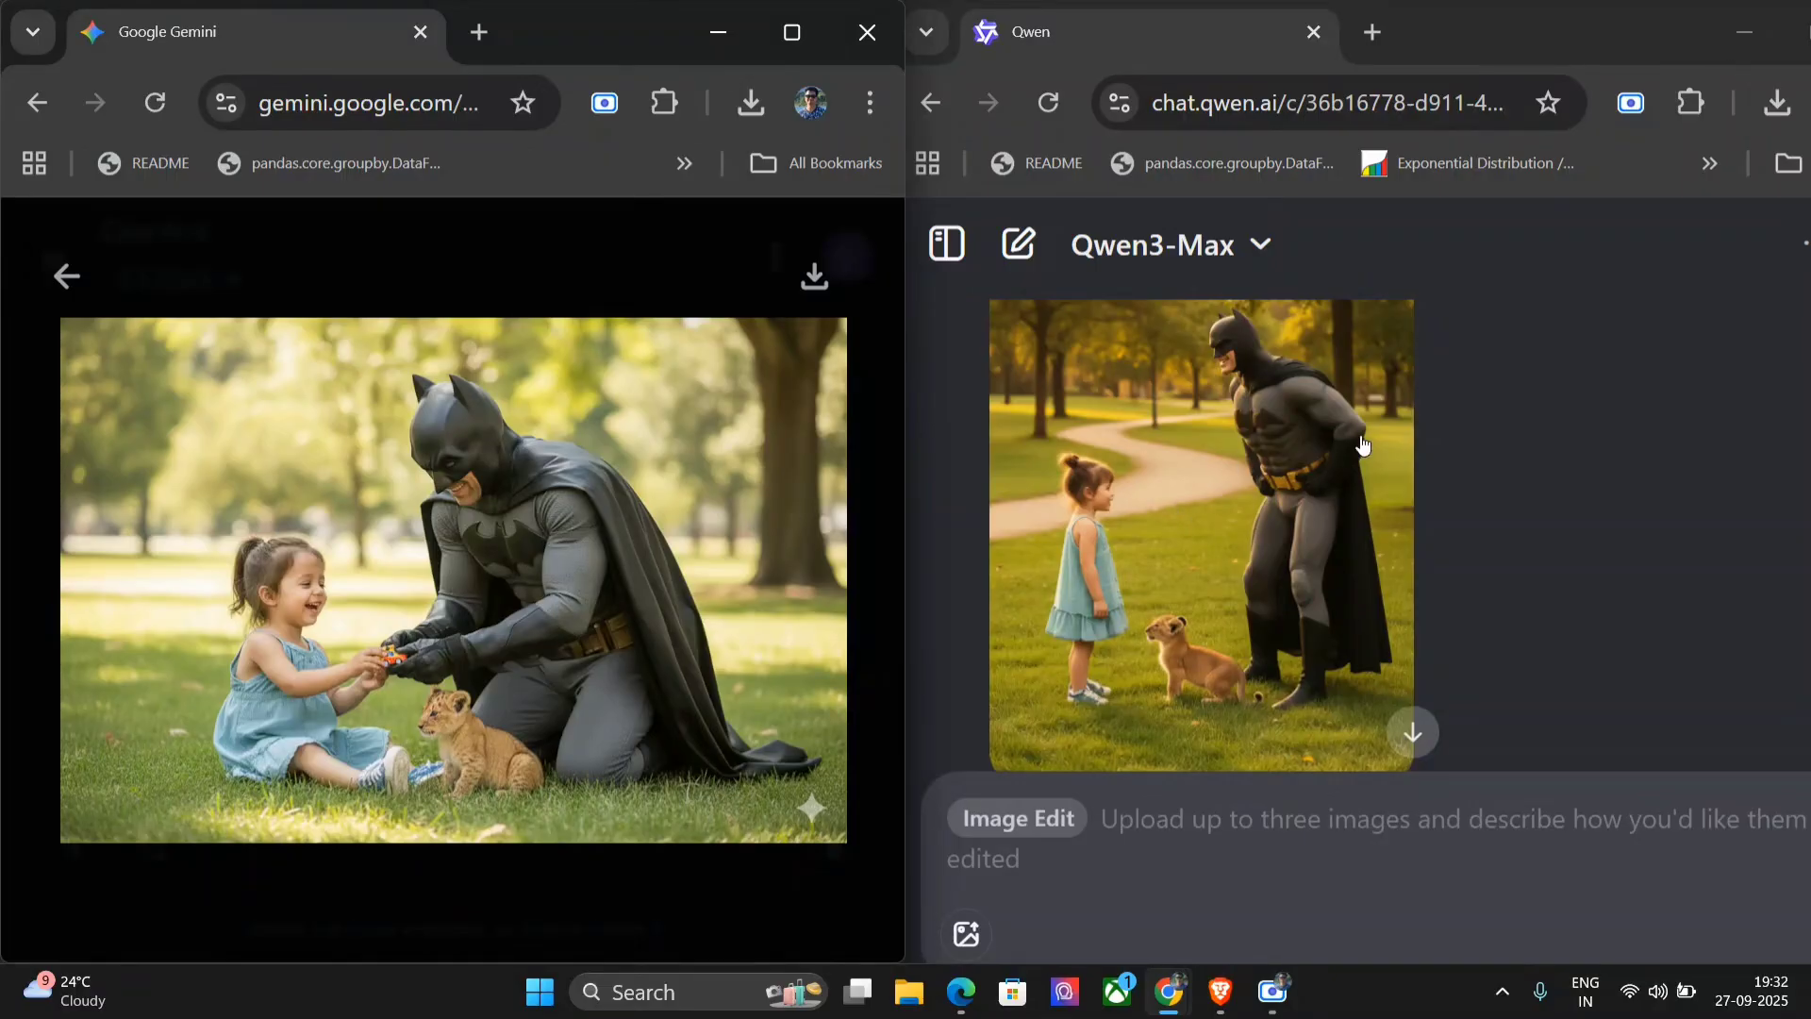
click(1202, 562)
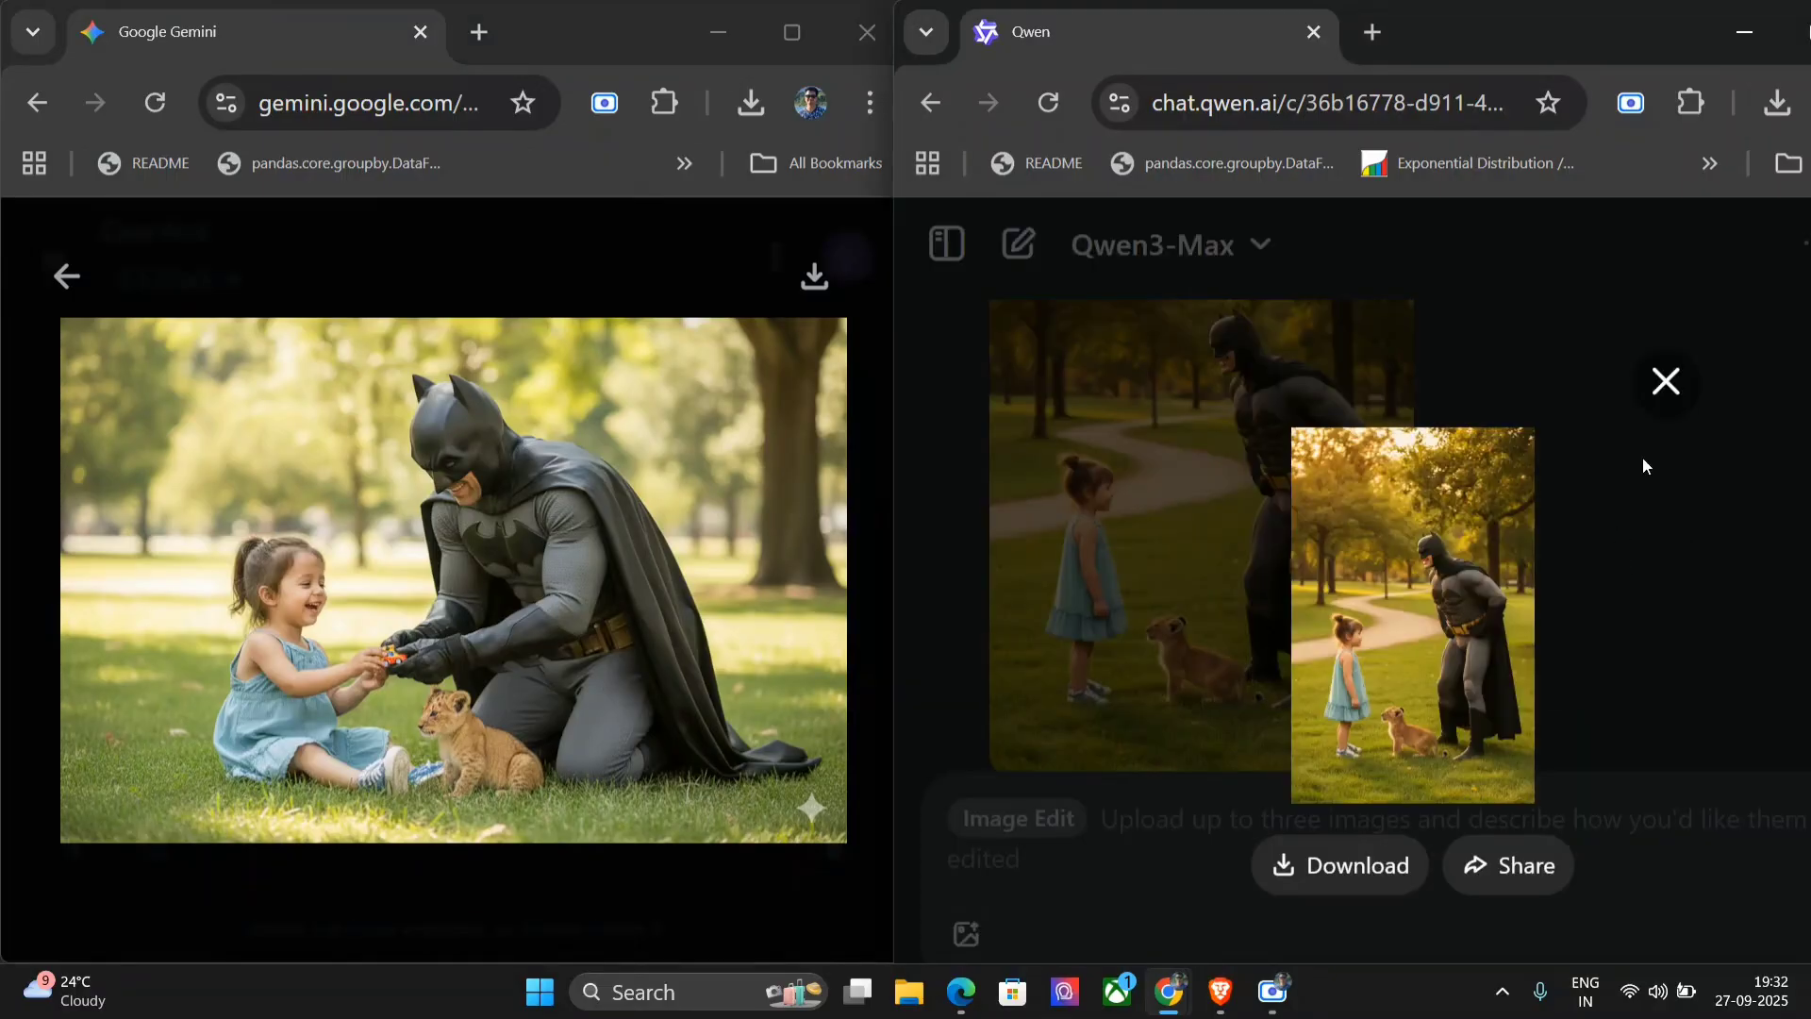
click(1666, 383)
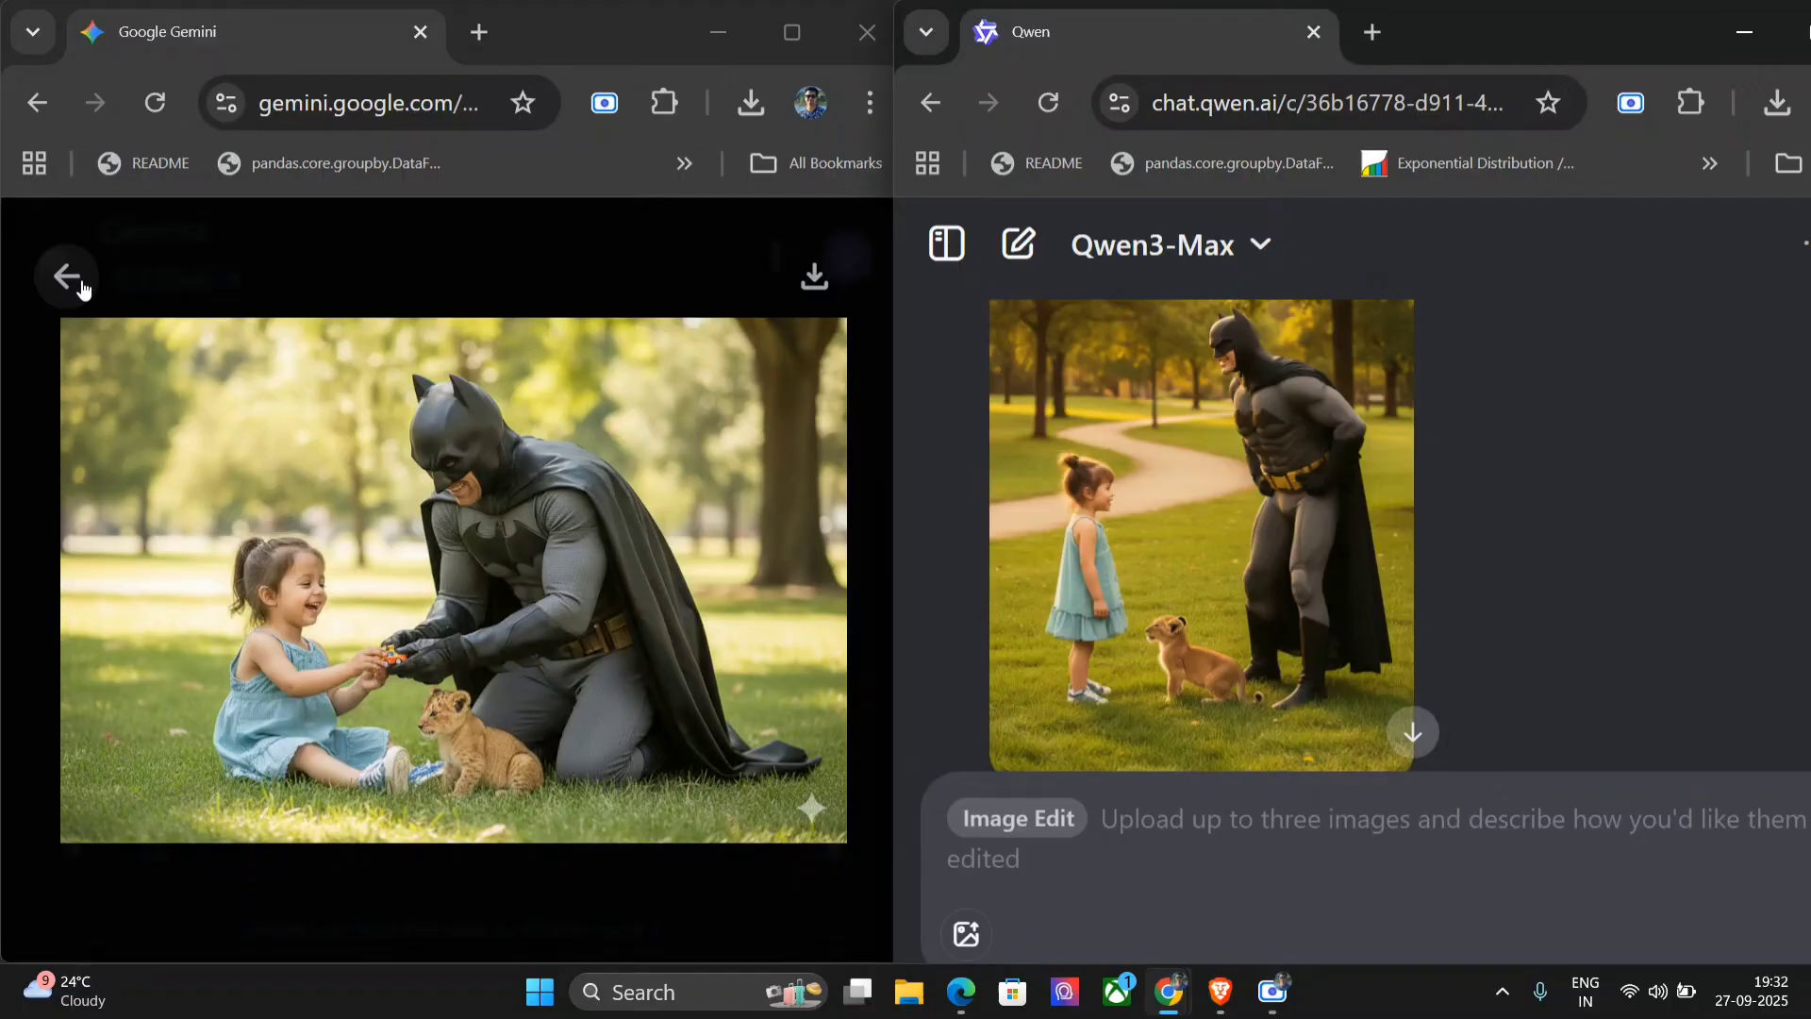
click(67, 276)
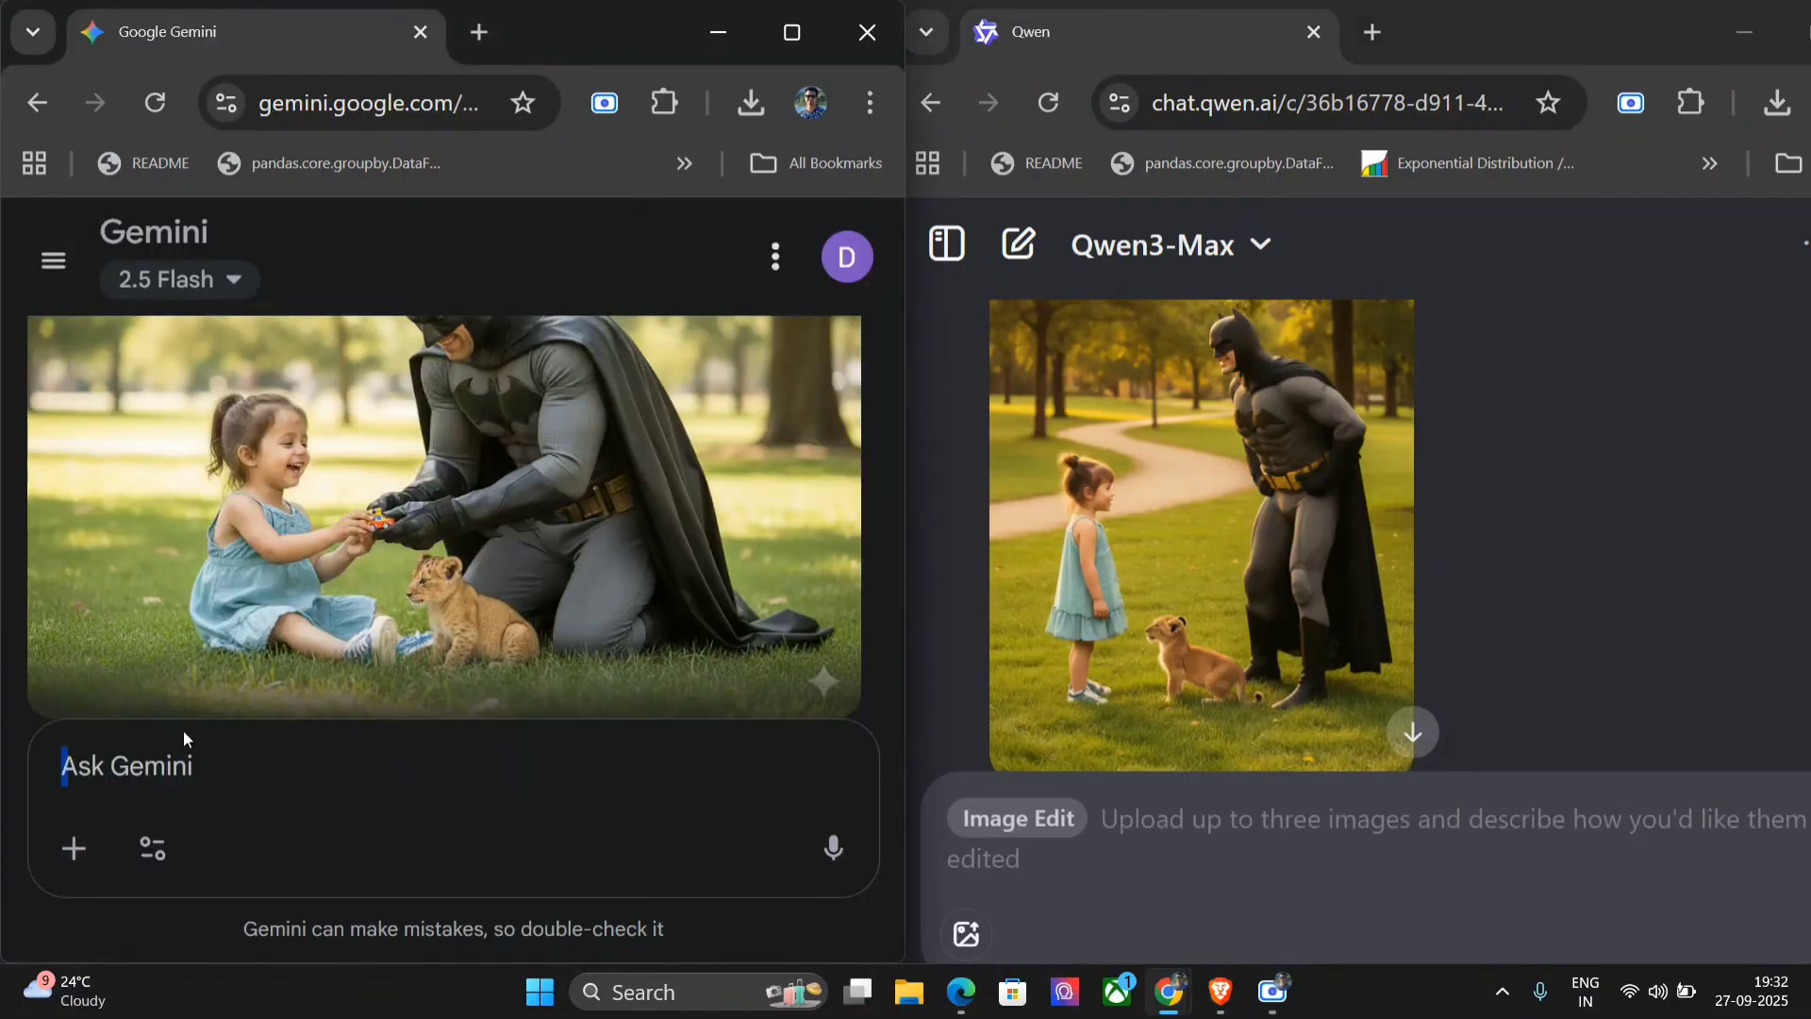
Attach the sample2 portrait photo to Gemini's prompt.
click(77, 855)
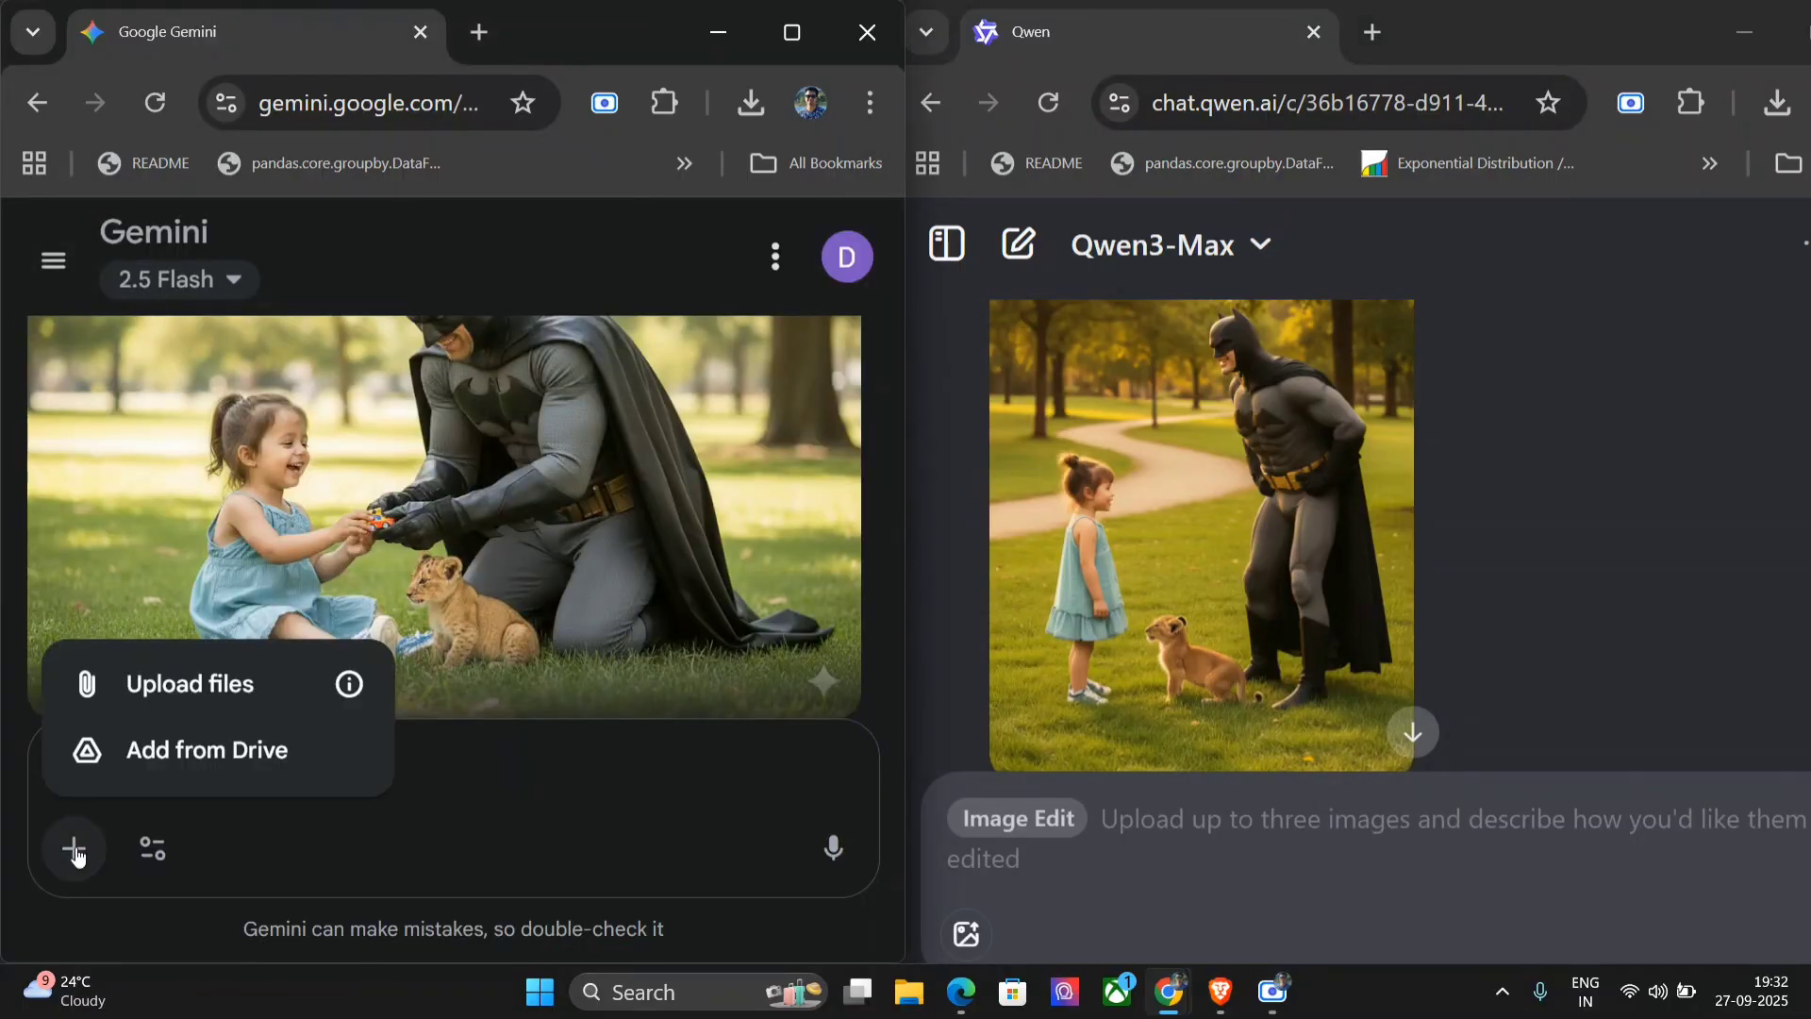
click(192, 687)
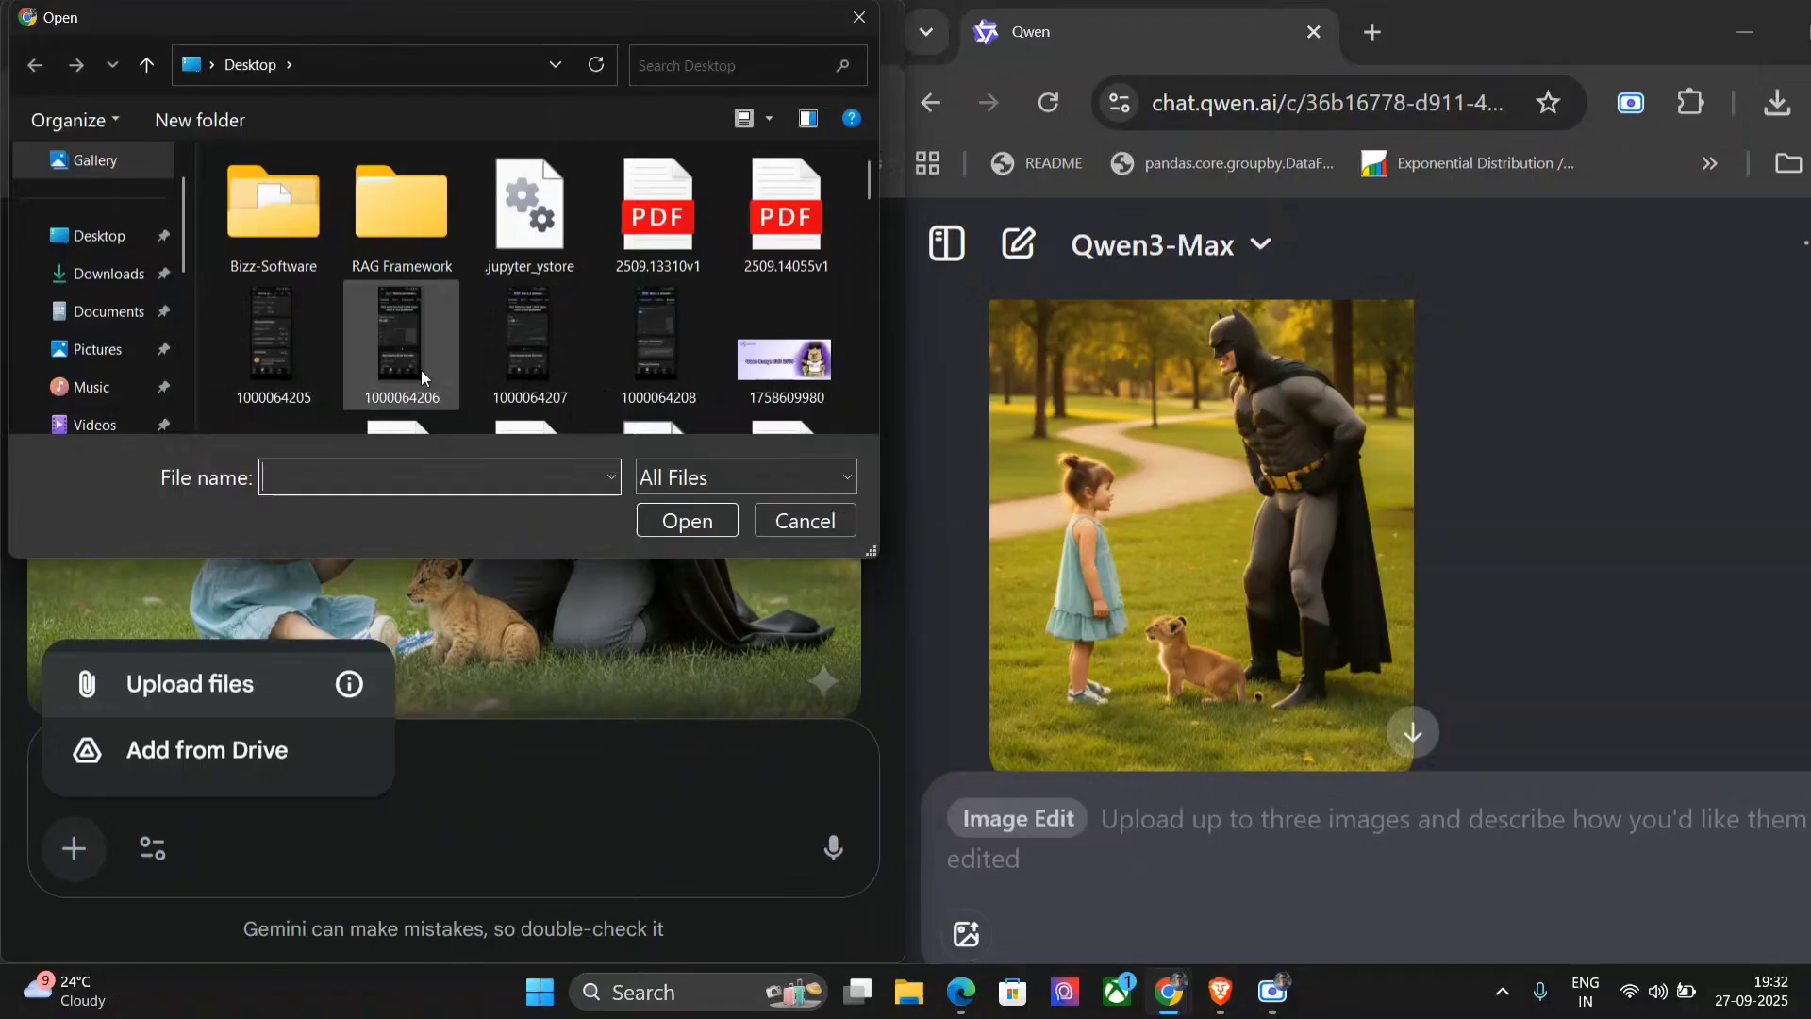
scroll(529, 326, down, 5)
scroll(529, 326, down, 10)
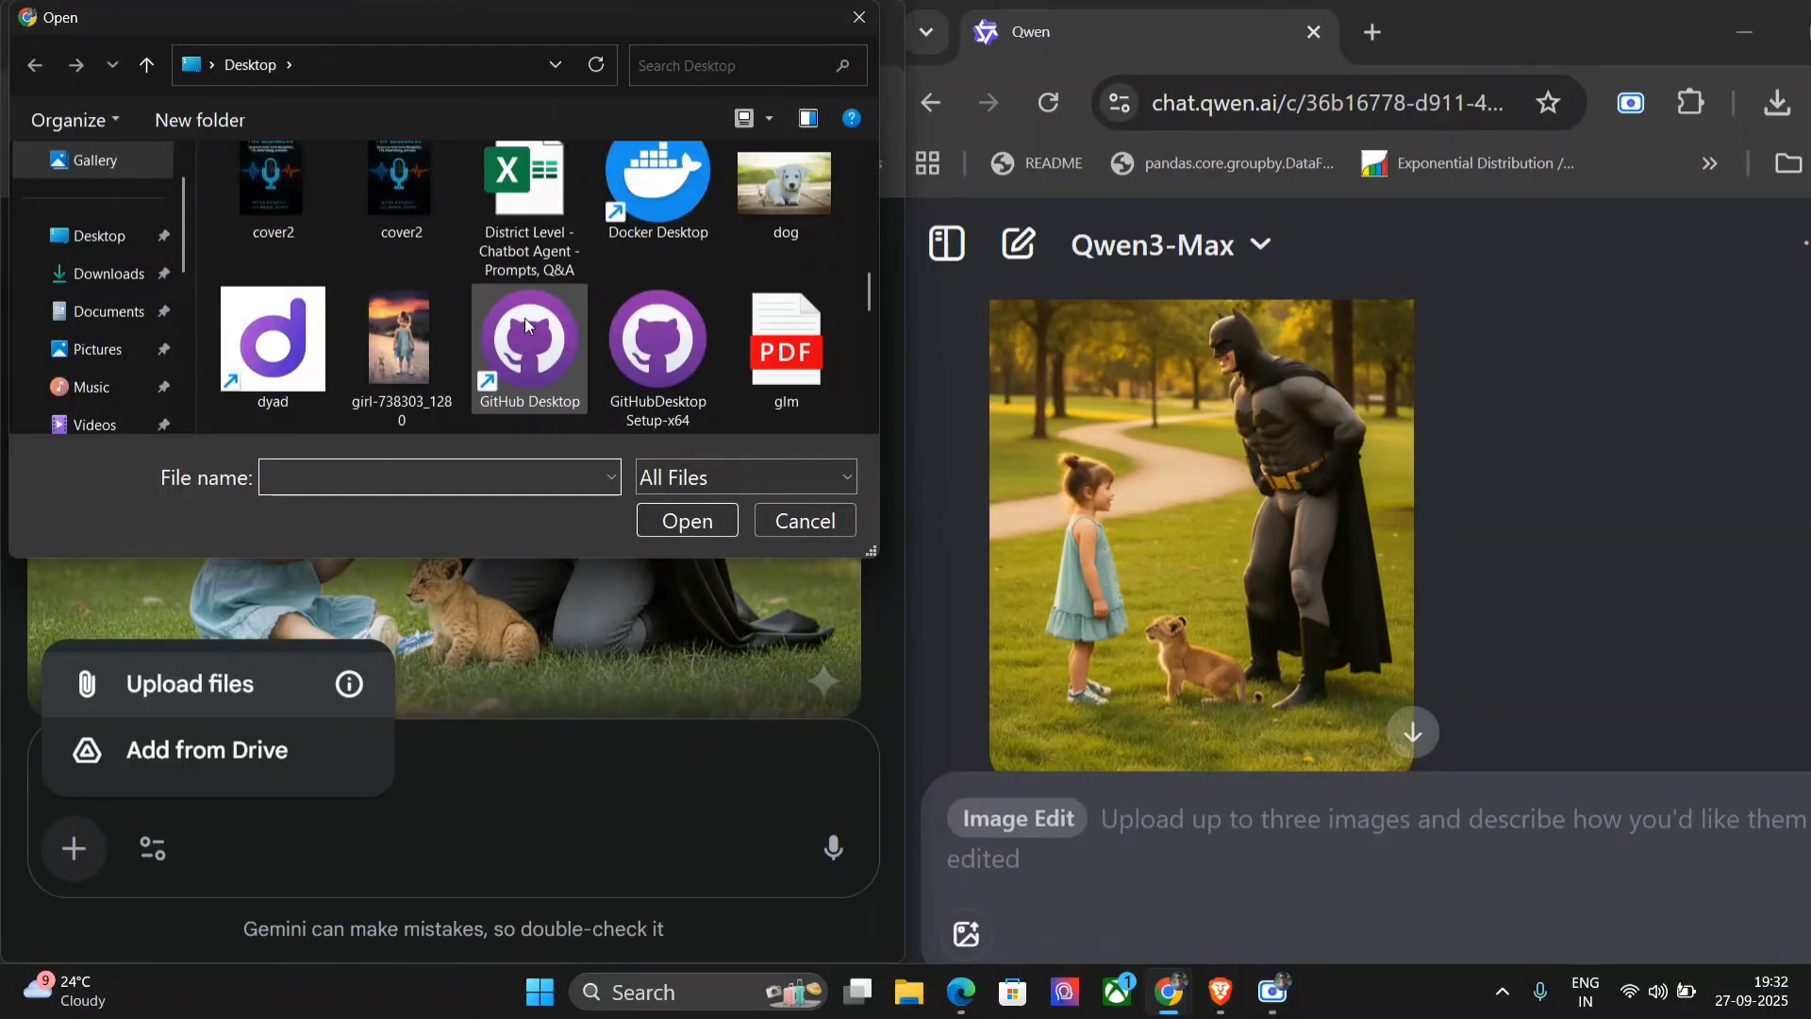
scroll(528, 326, down, 3)
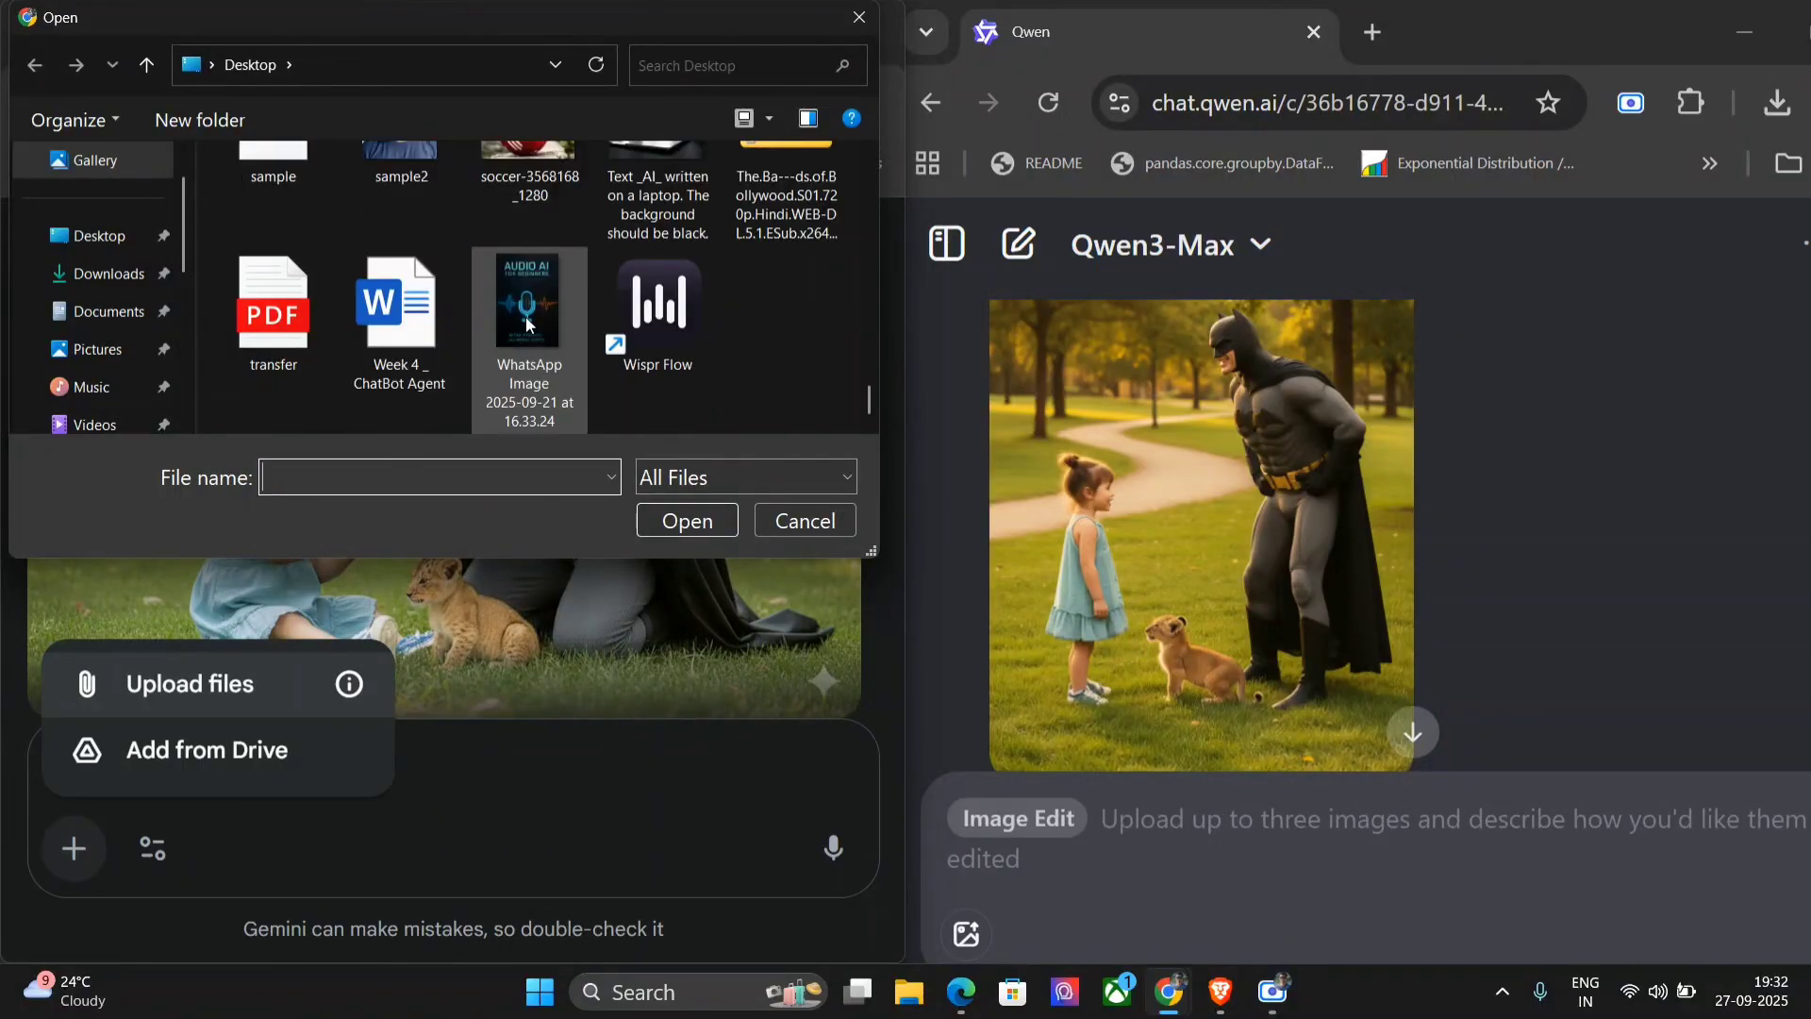
scroll(528, 325, up, 1)
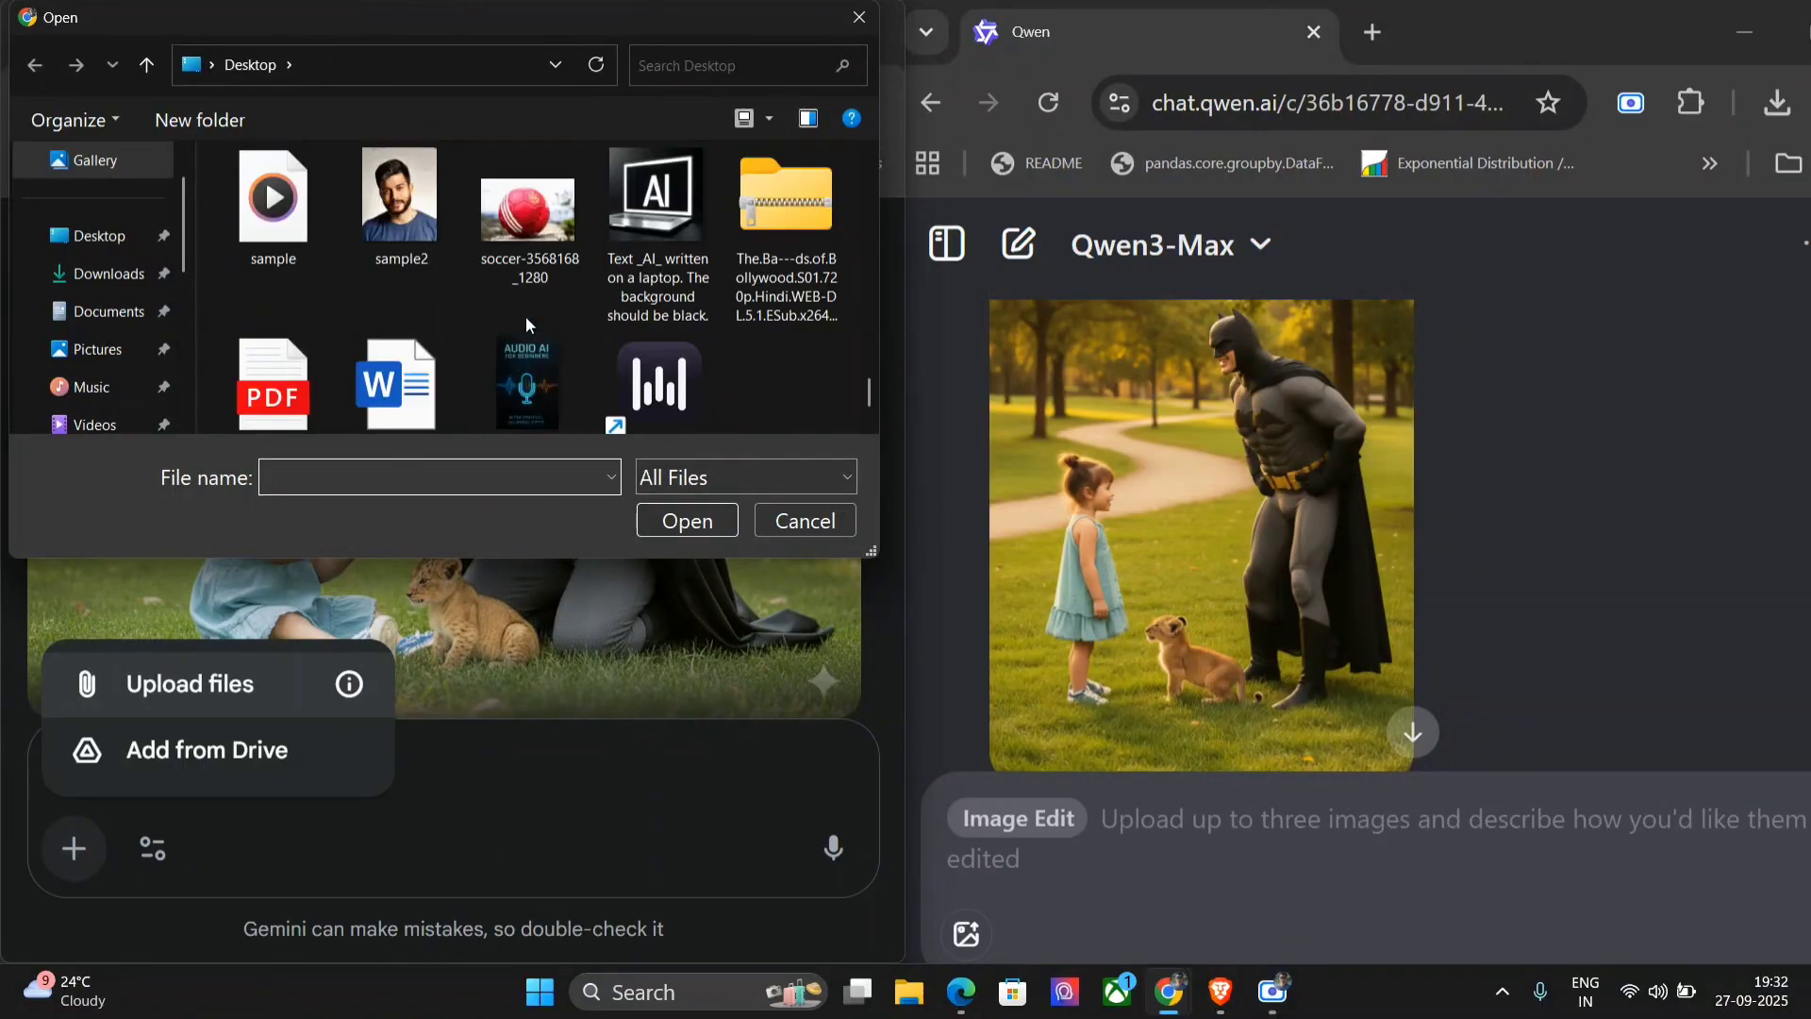
double_click(422, 205)
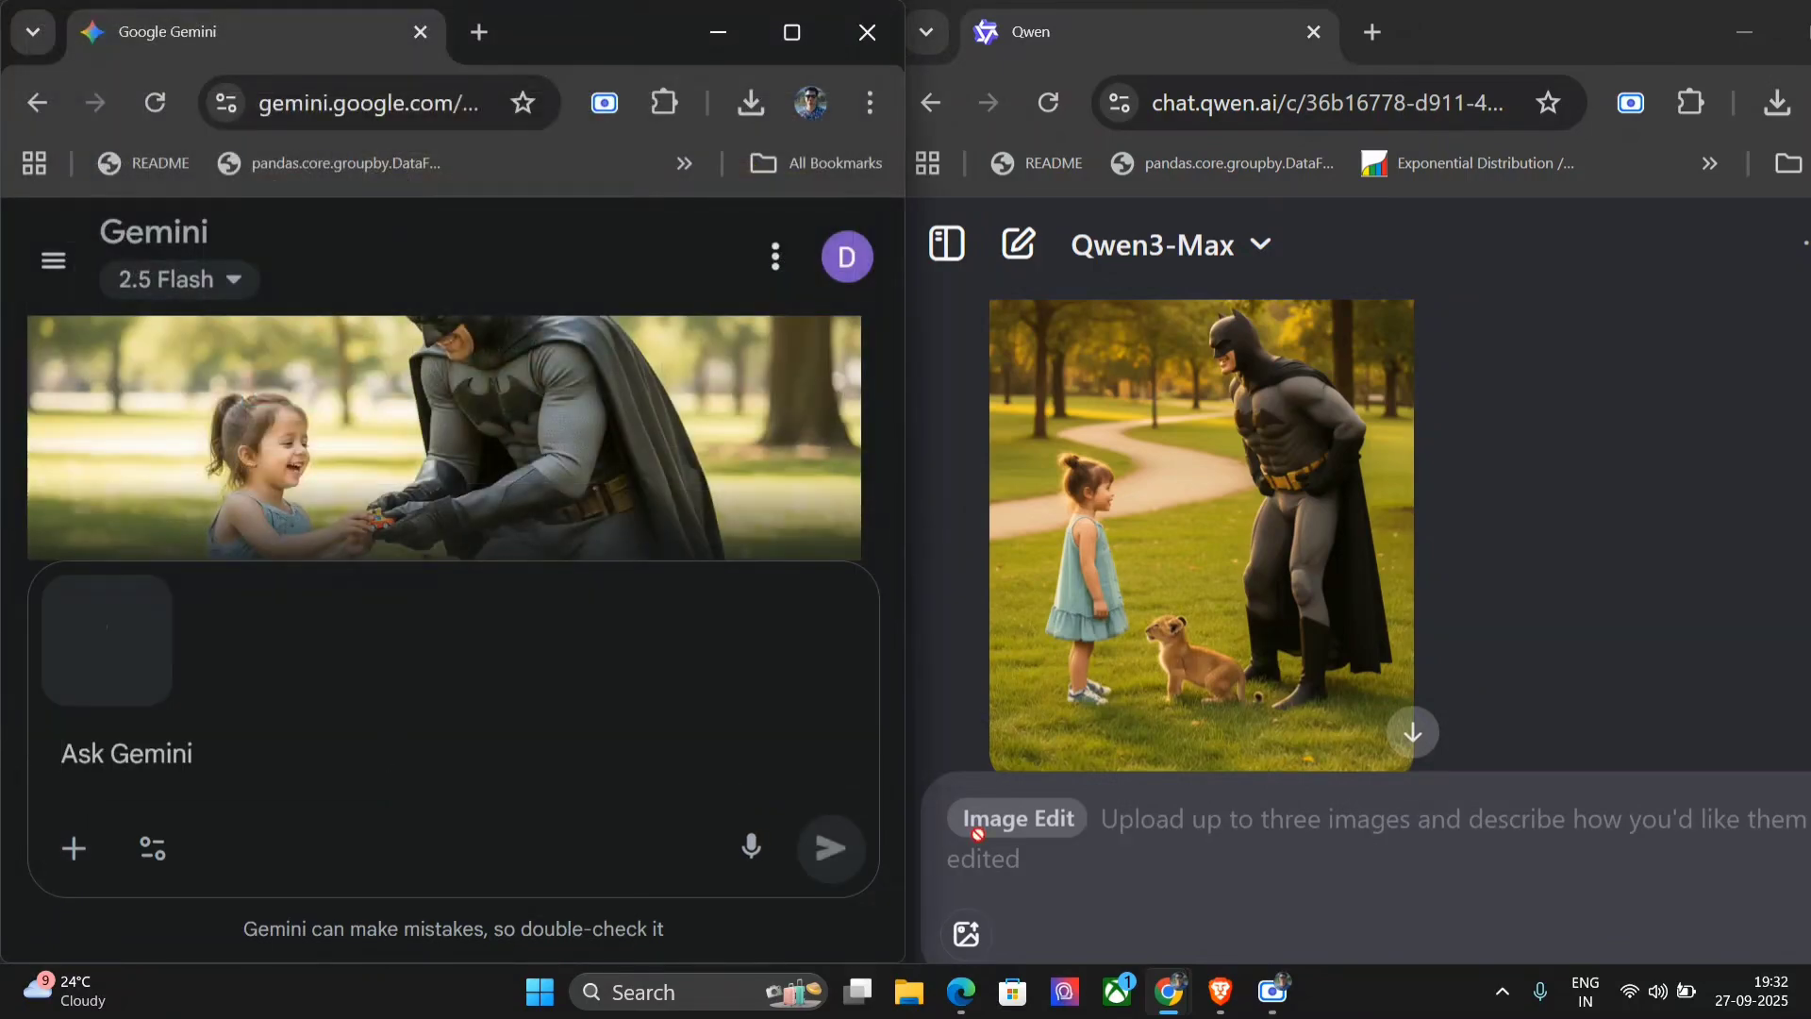
Attach the same sample2 portrait photo to Qwen's prompt.
click(966, 934)
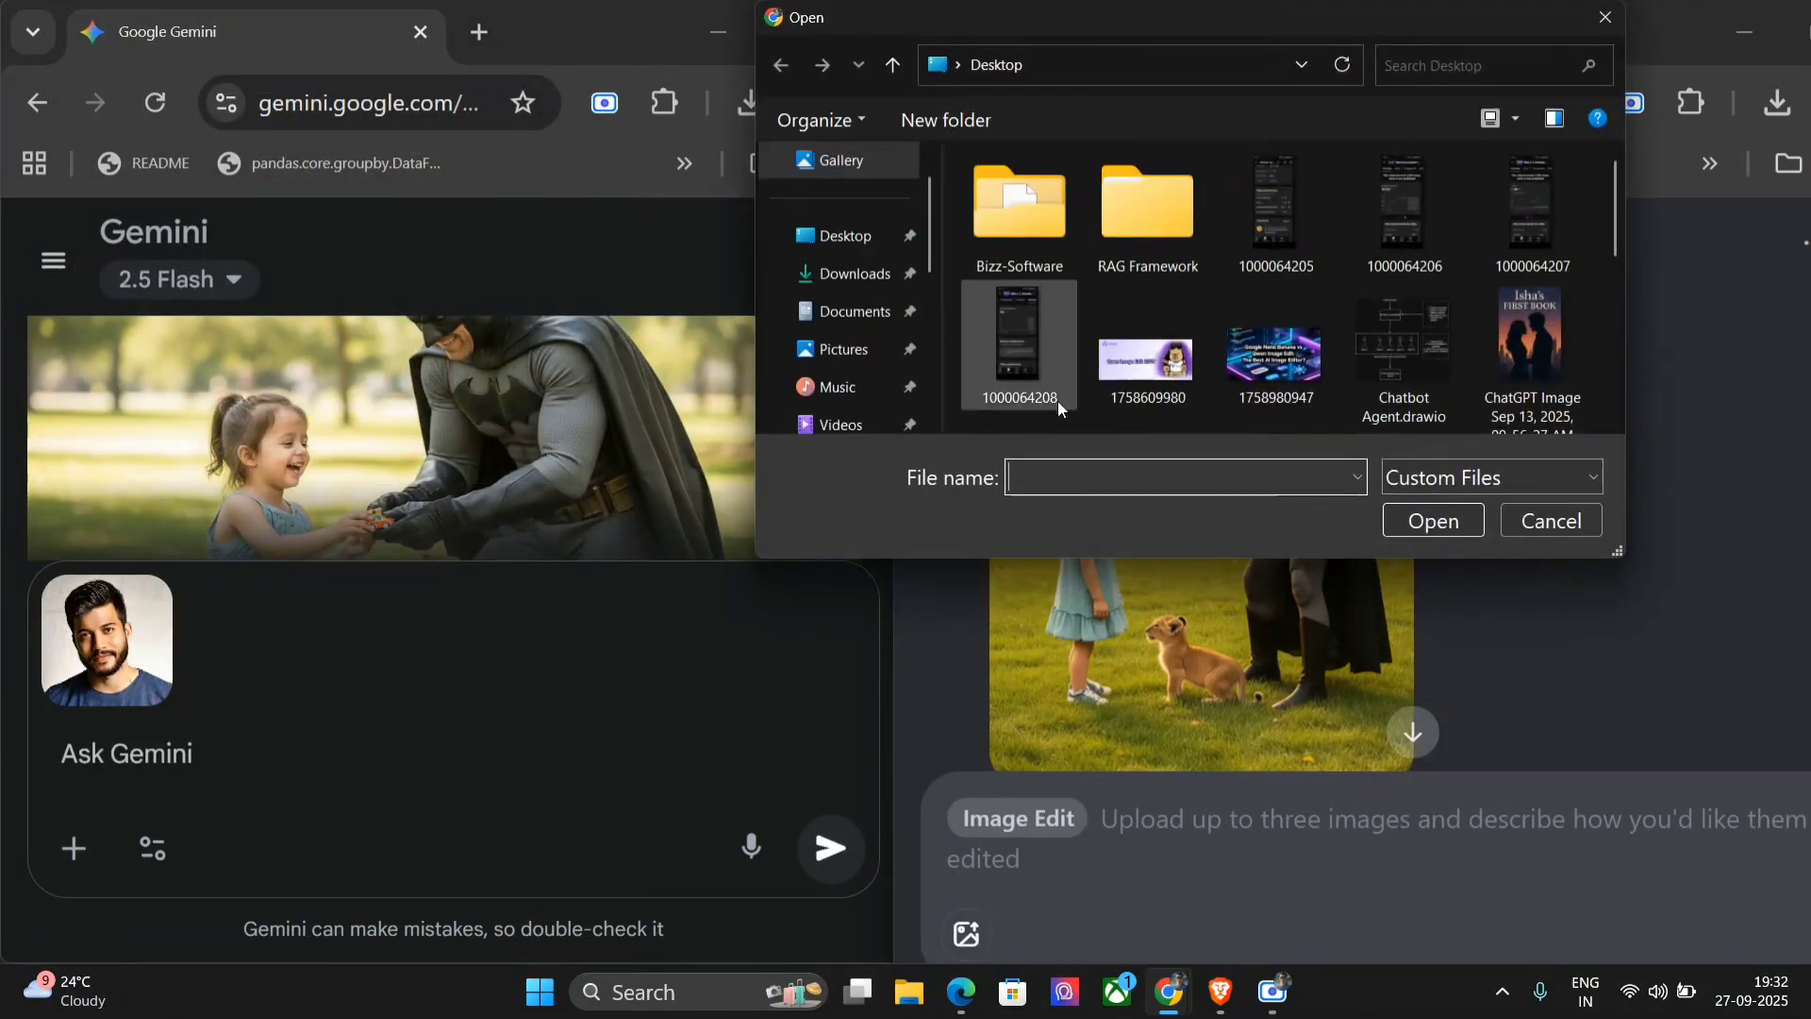
scroll(1246, 300, down, 2)
double_click(1019, 306)
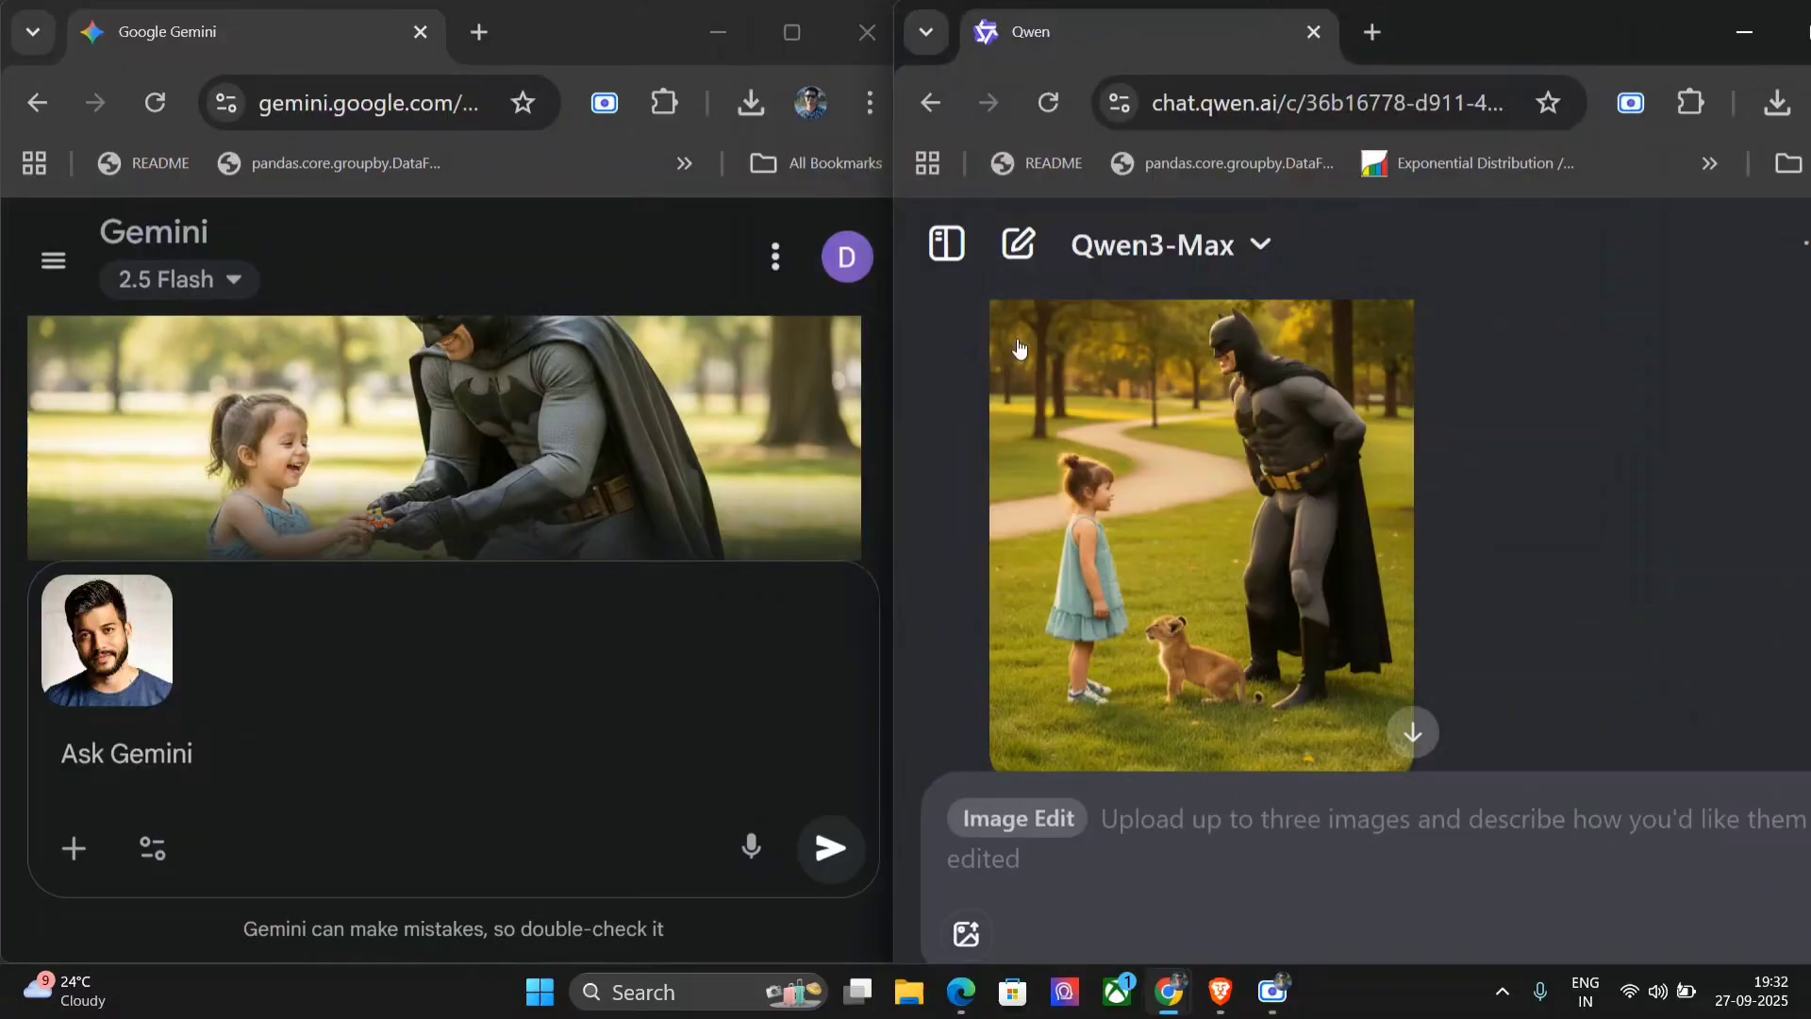
click(230, 756)
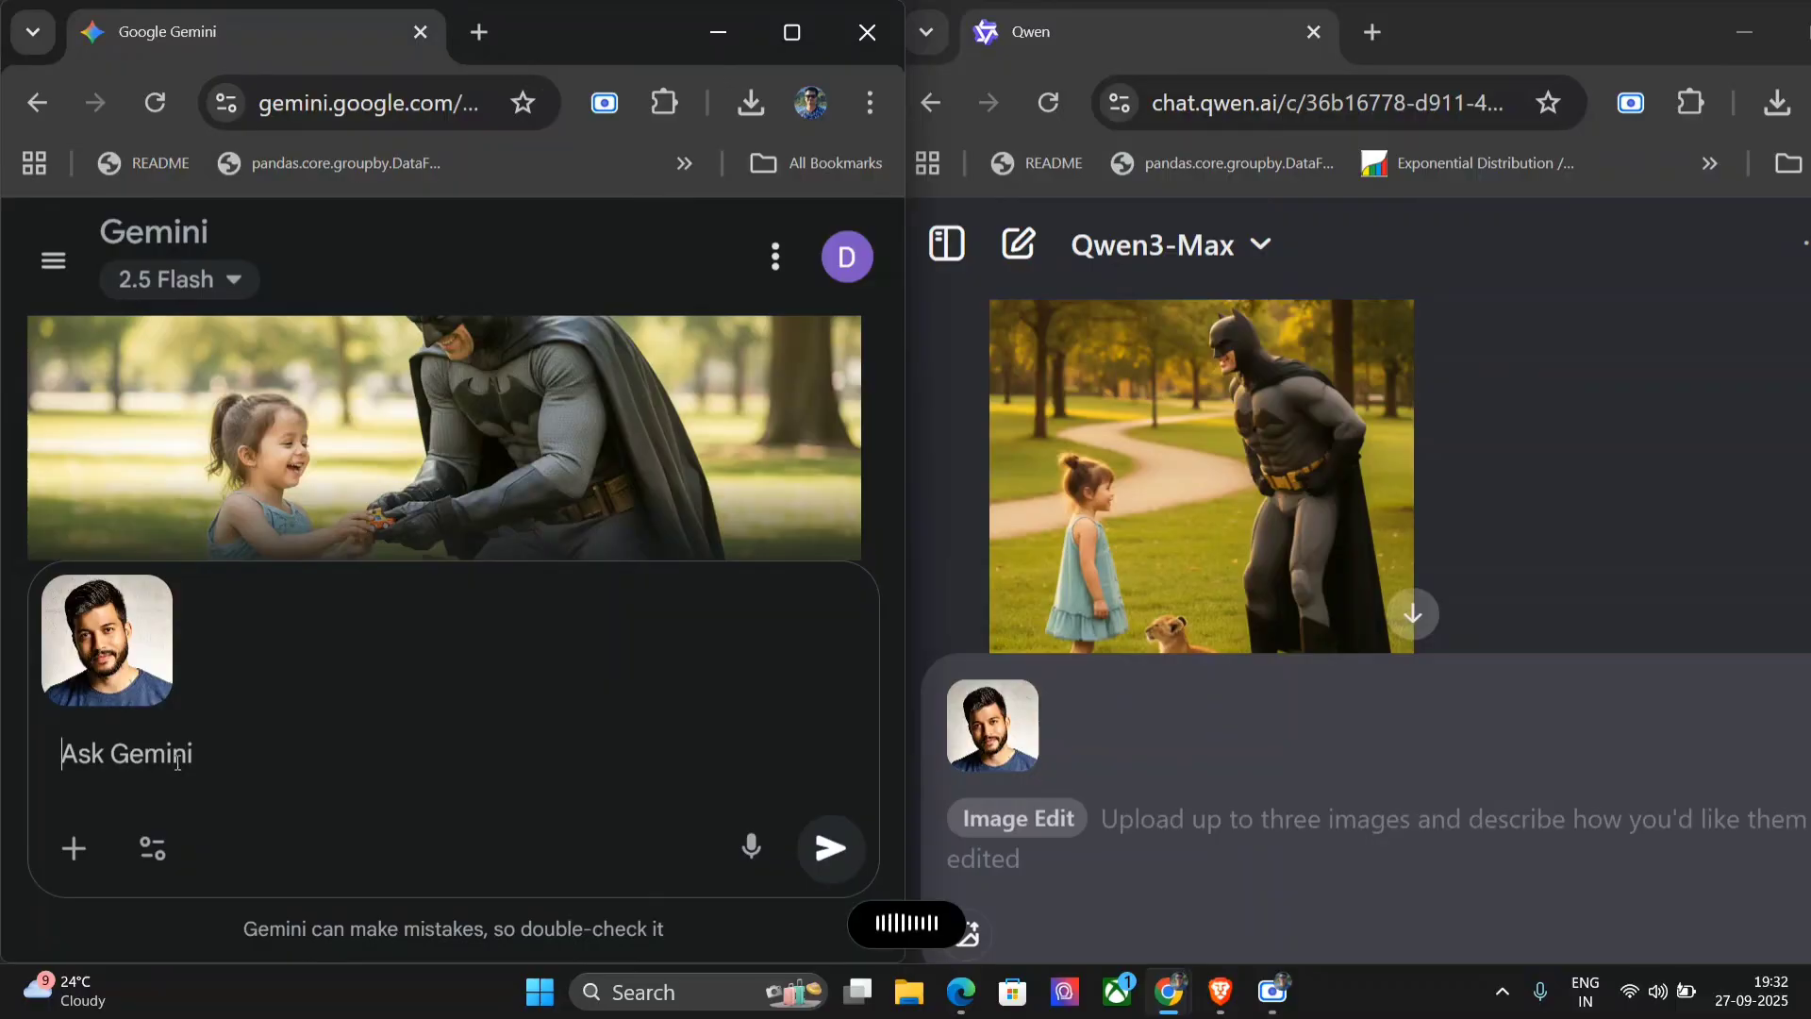
Send 'add a text. Handsome hunk in the town.' to Qwen and Gemini.
triple_click(270, 758)
key(ctrl+c)
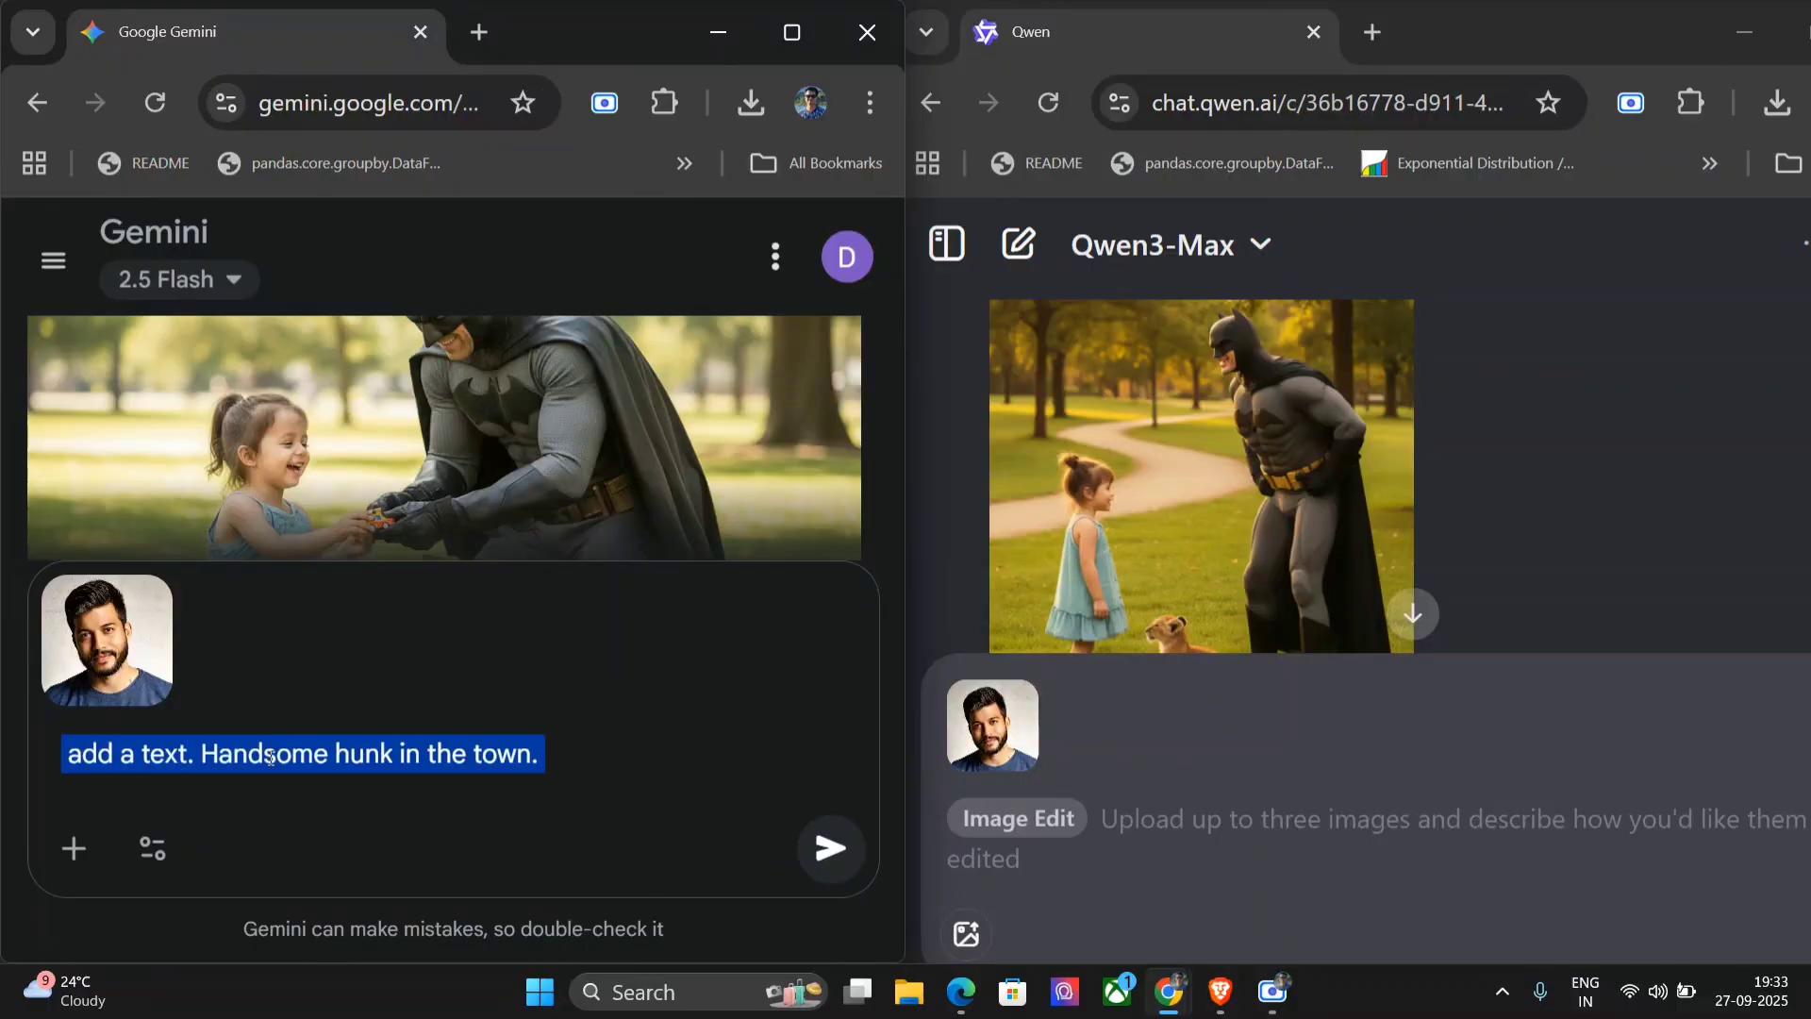
click(1301, 822)
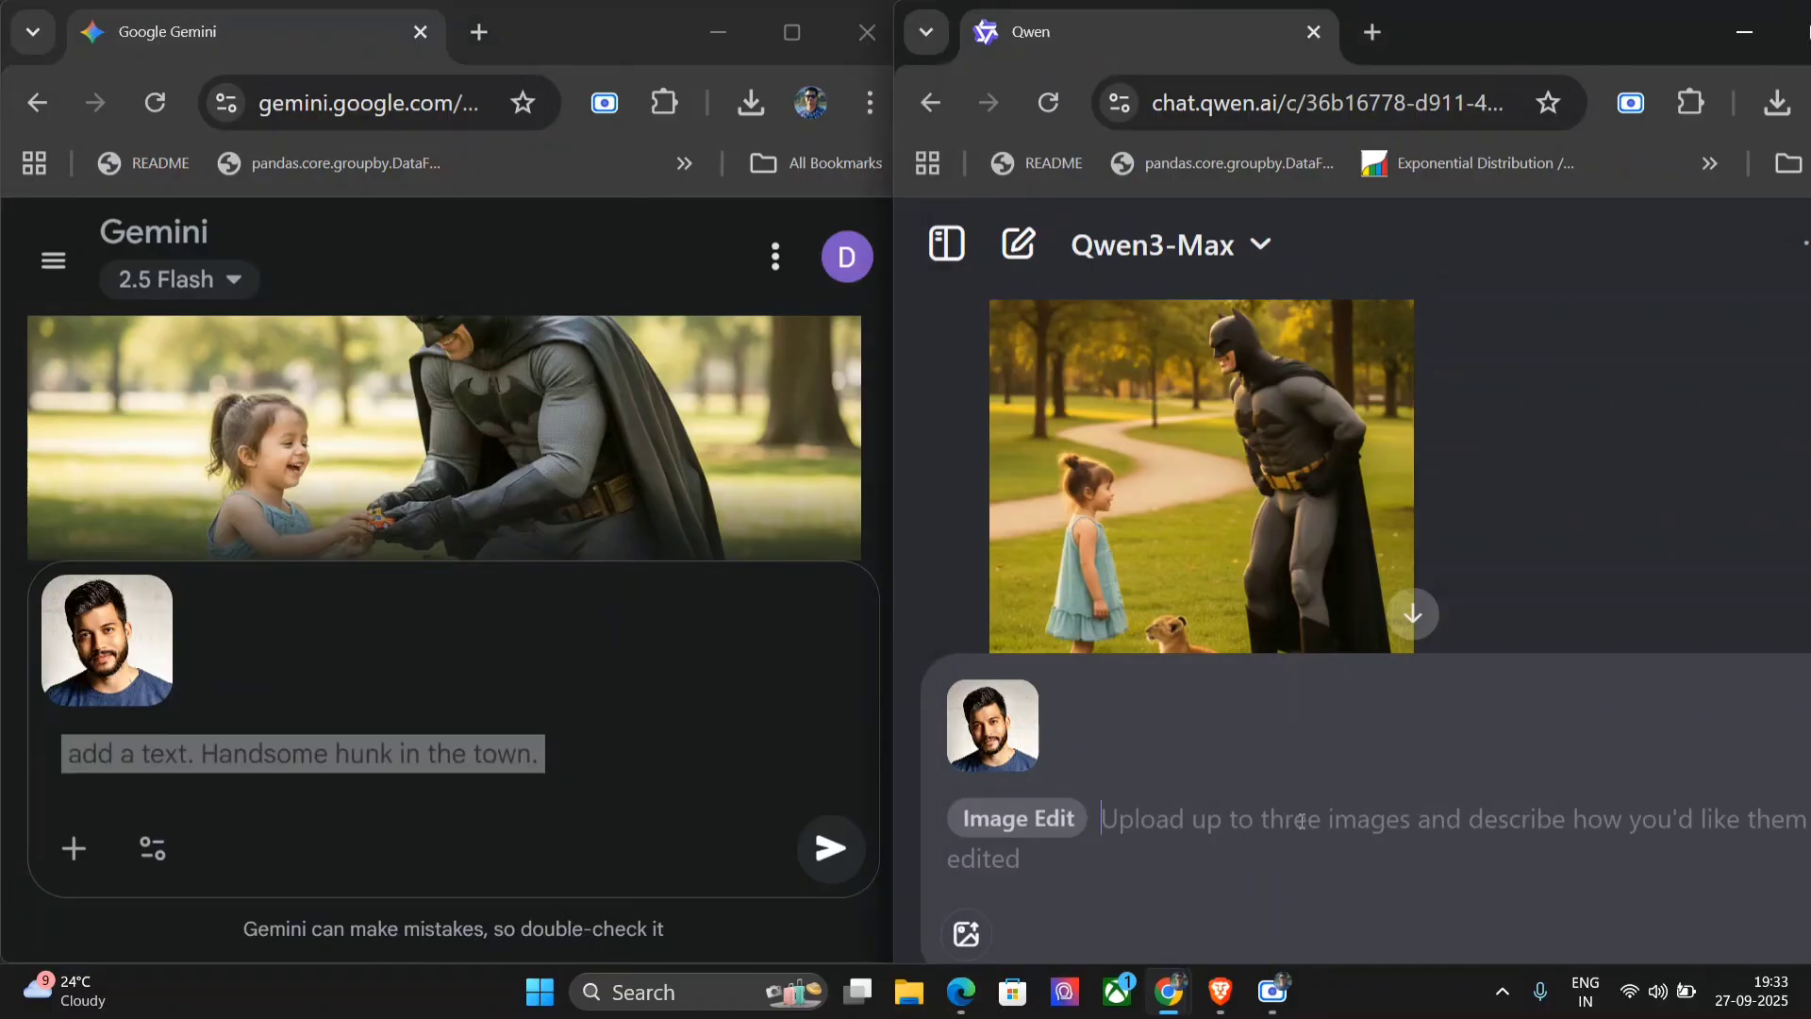
key(ctrl+v)
key(Return)
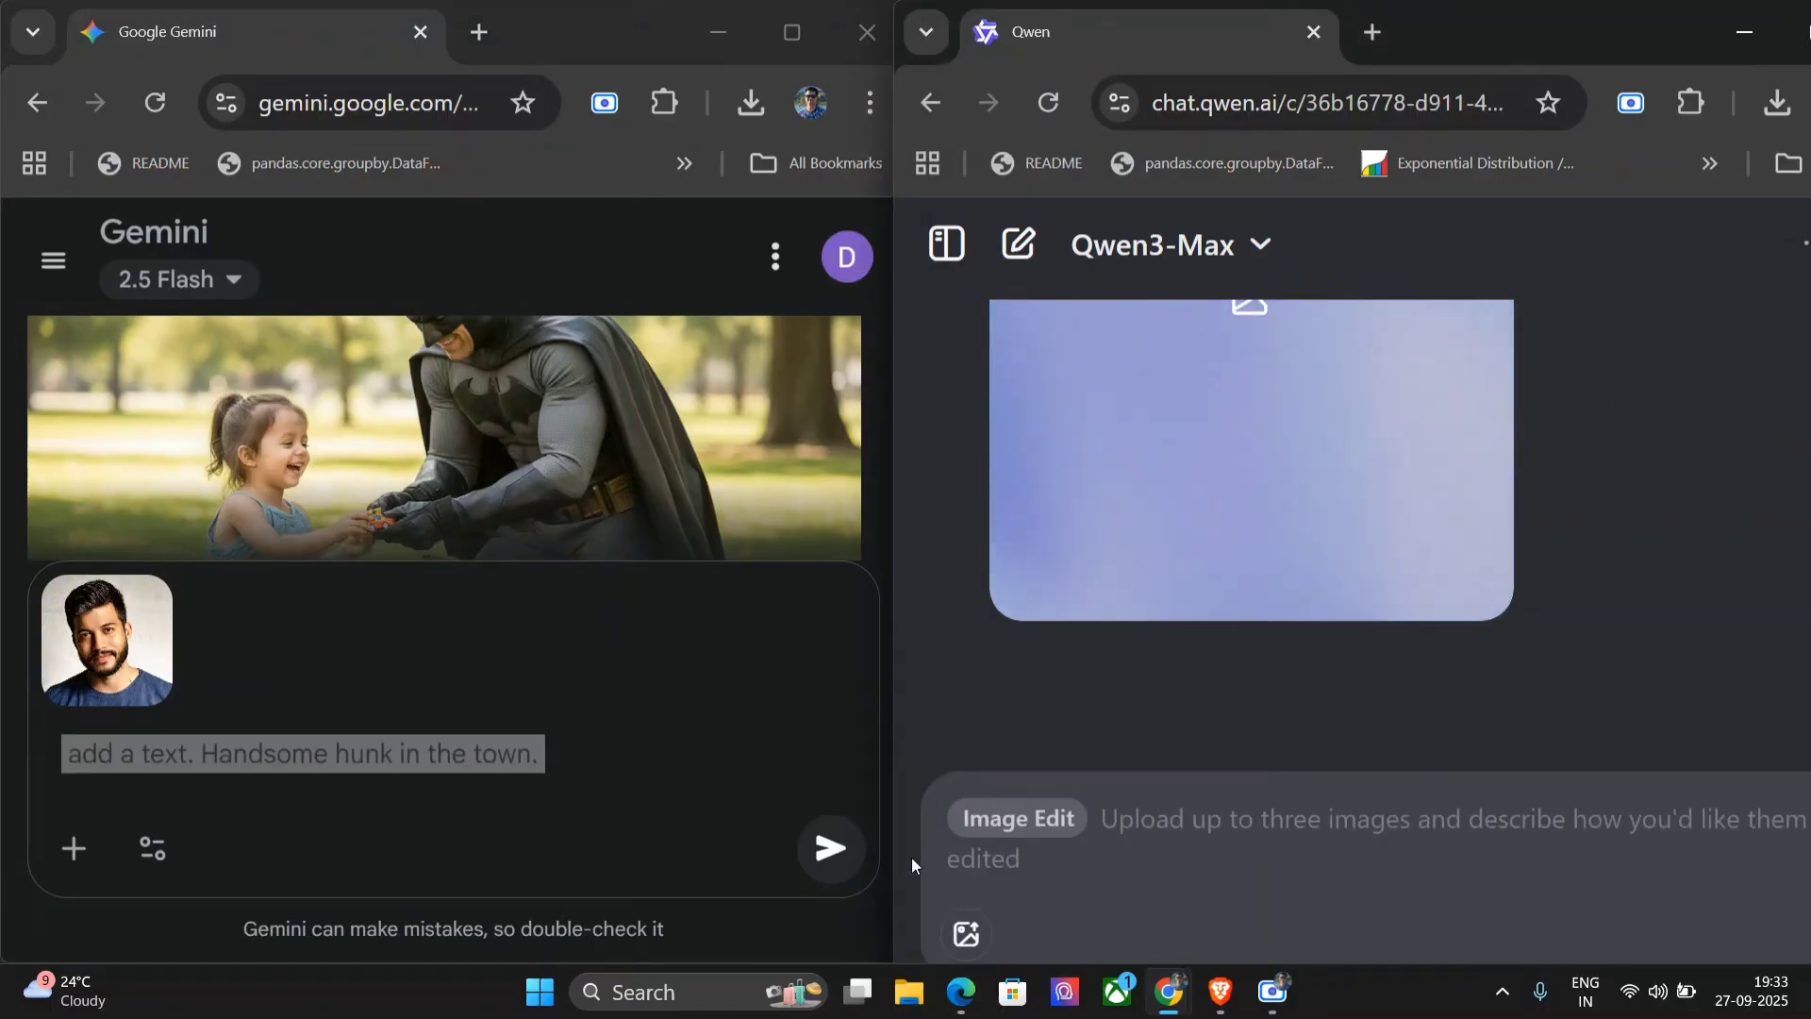
click(831, 847)
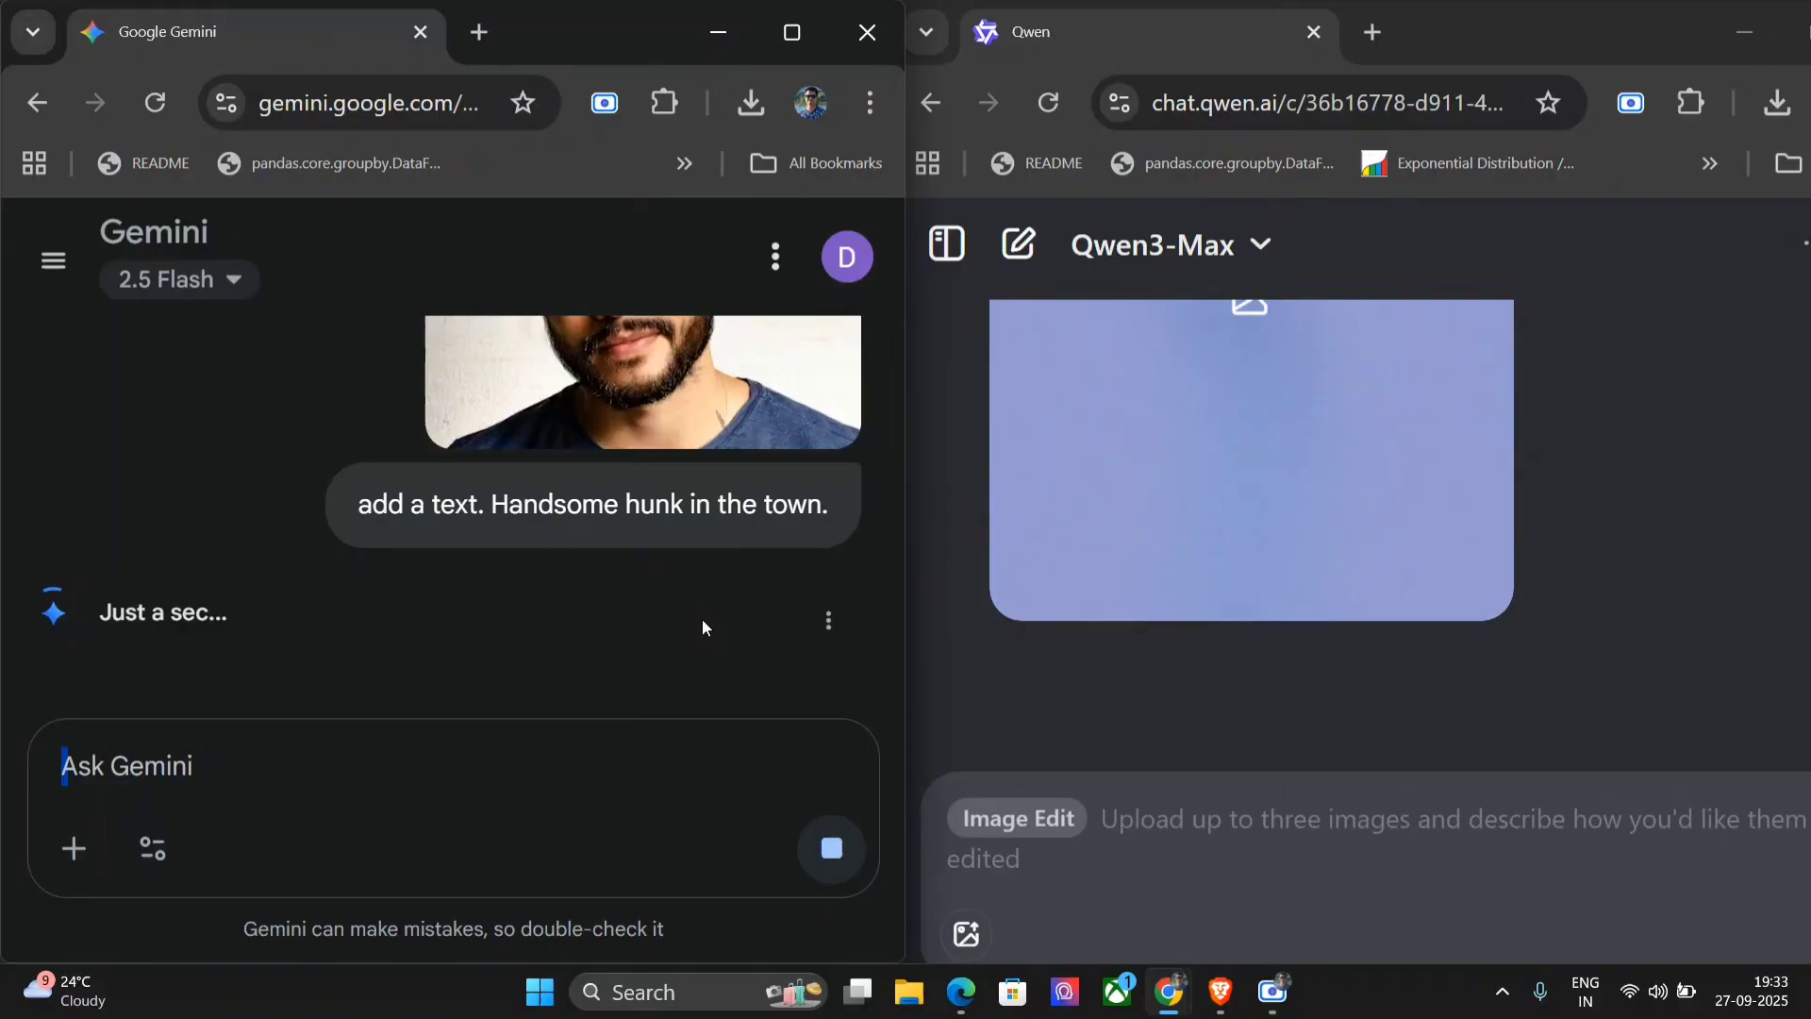
scroll(702, 626, up, 2)
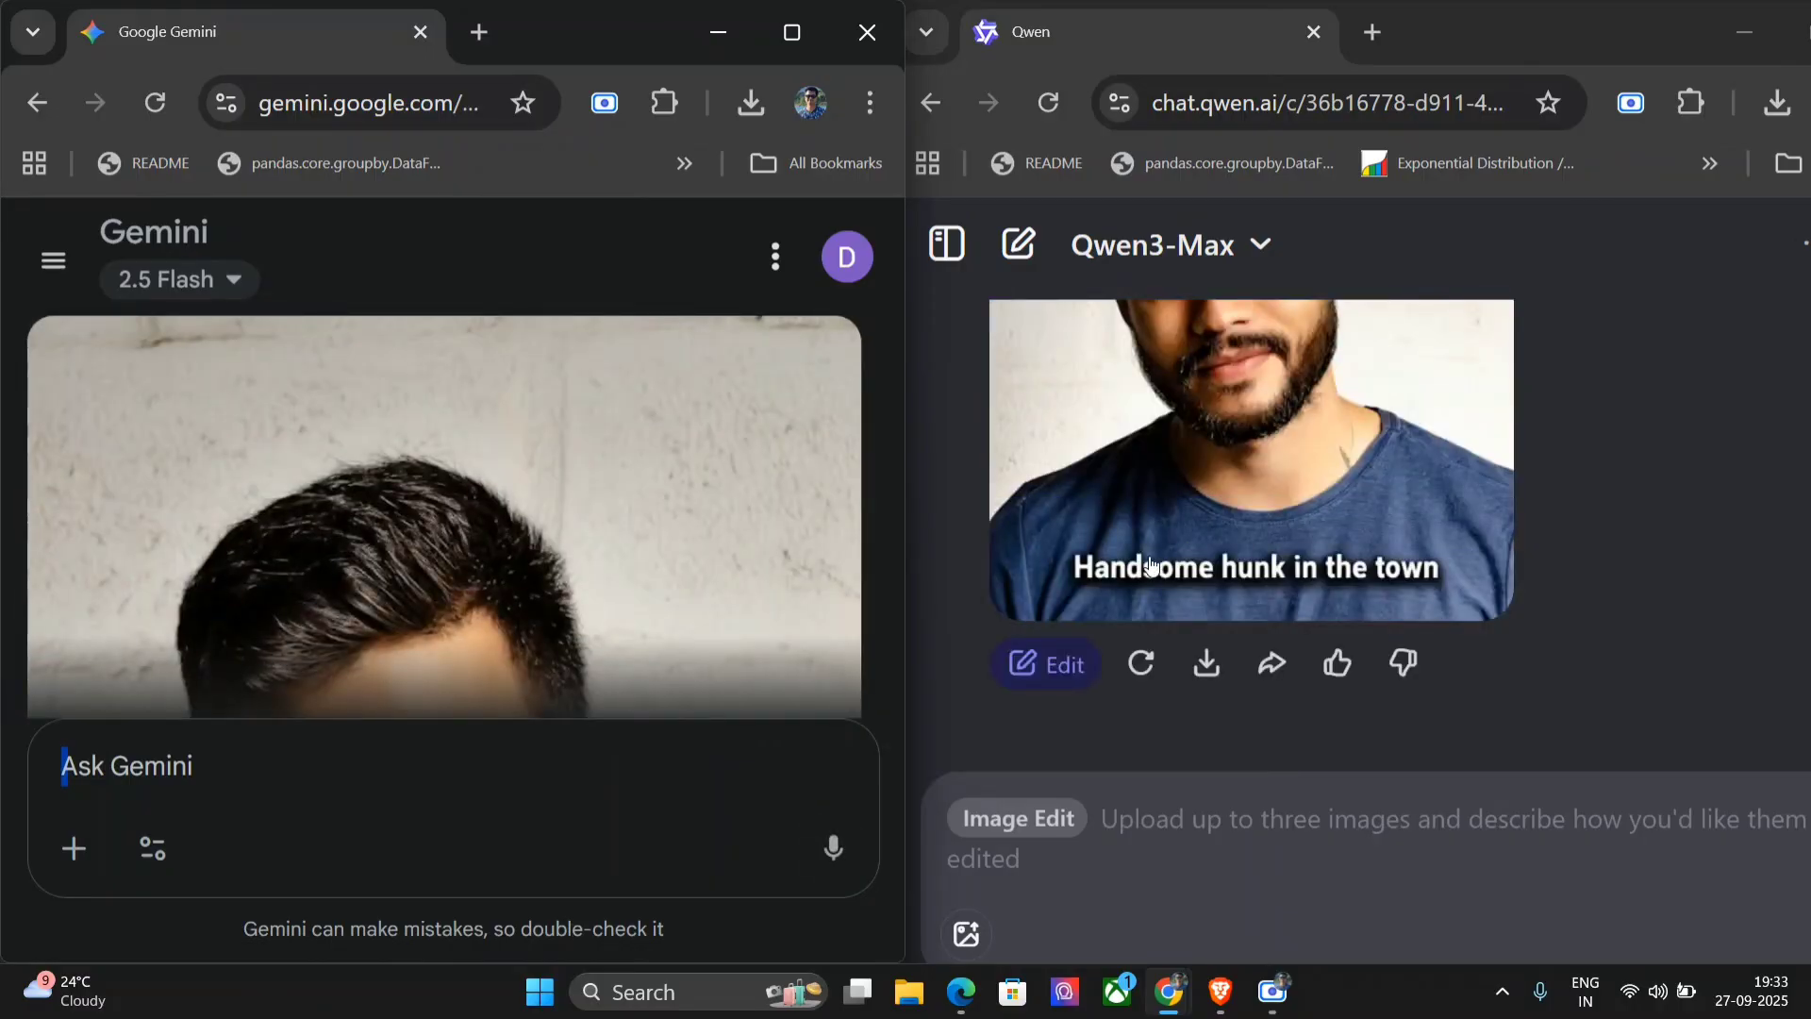
scroll(1311, 556, up, 2)
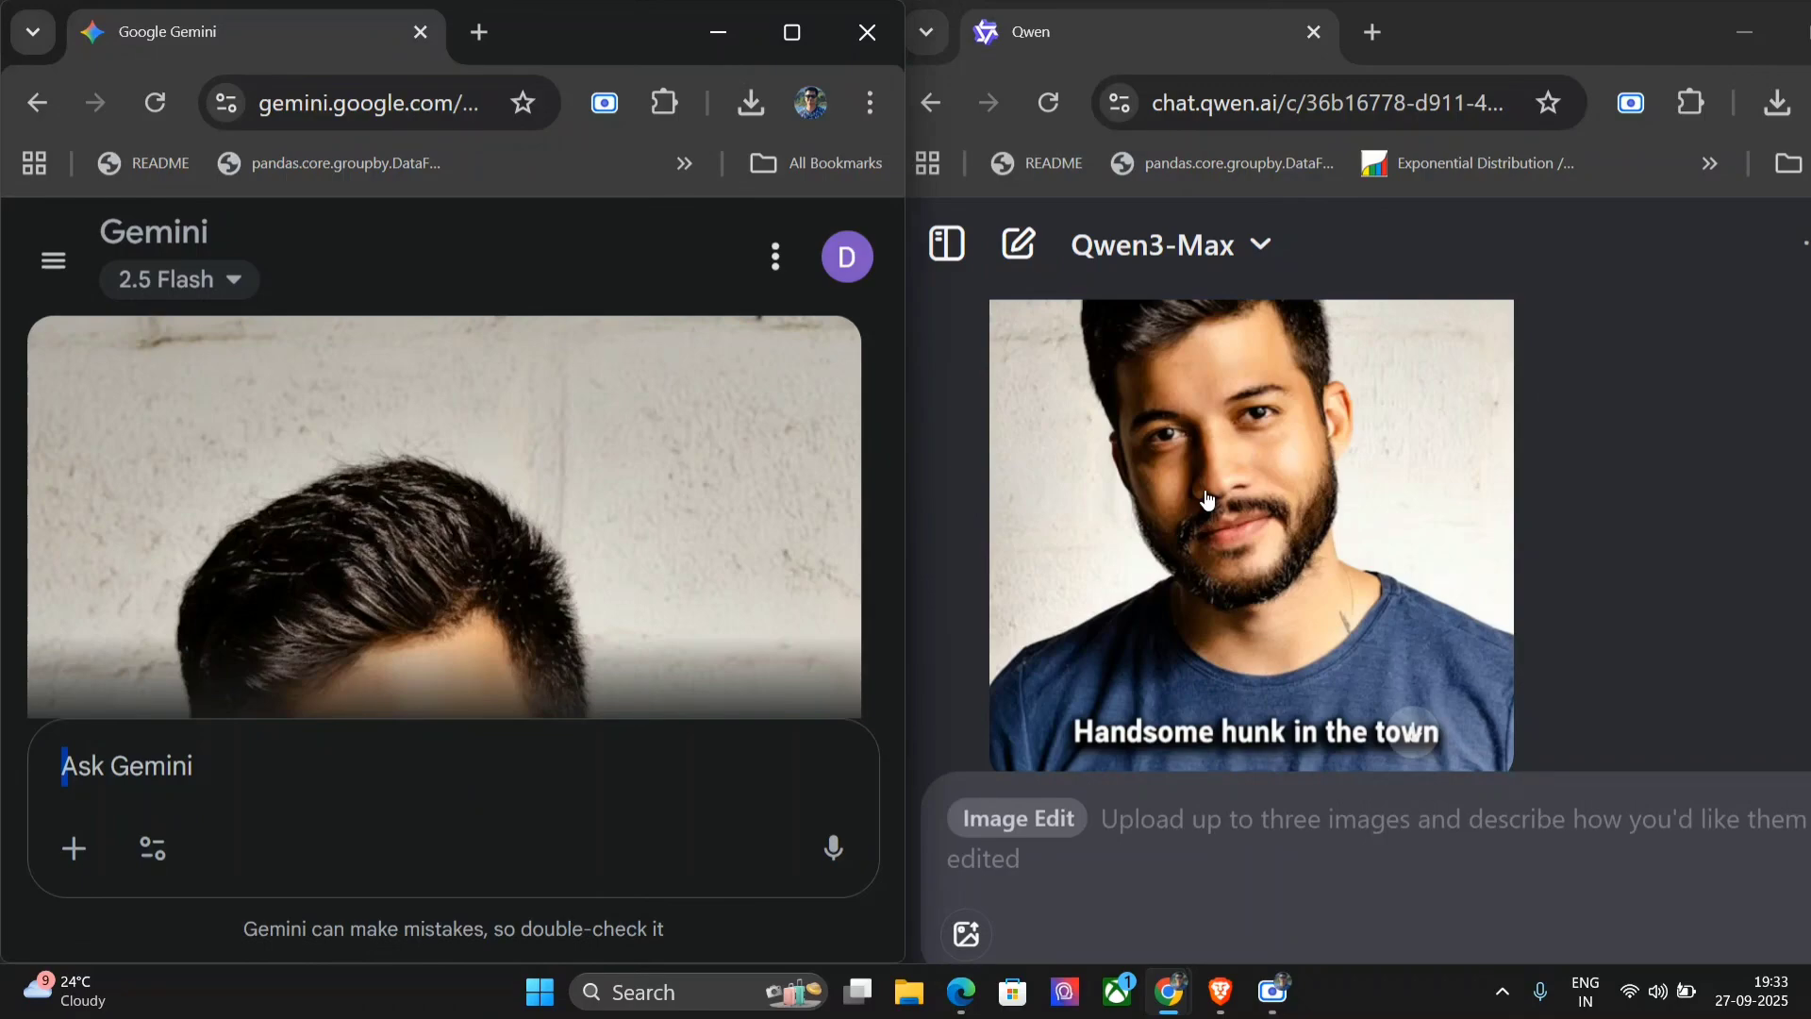
scroll(585, 517, down, 5)
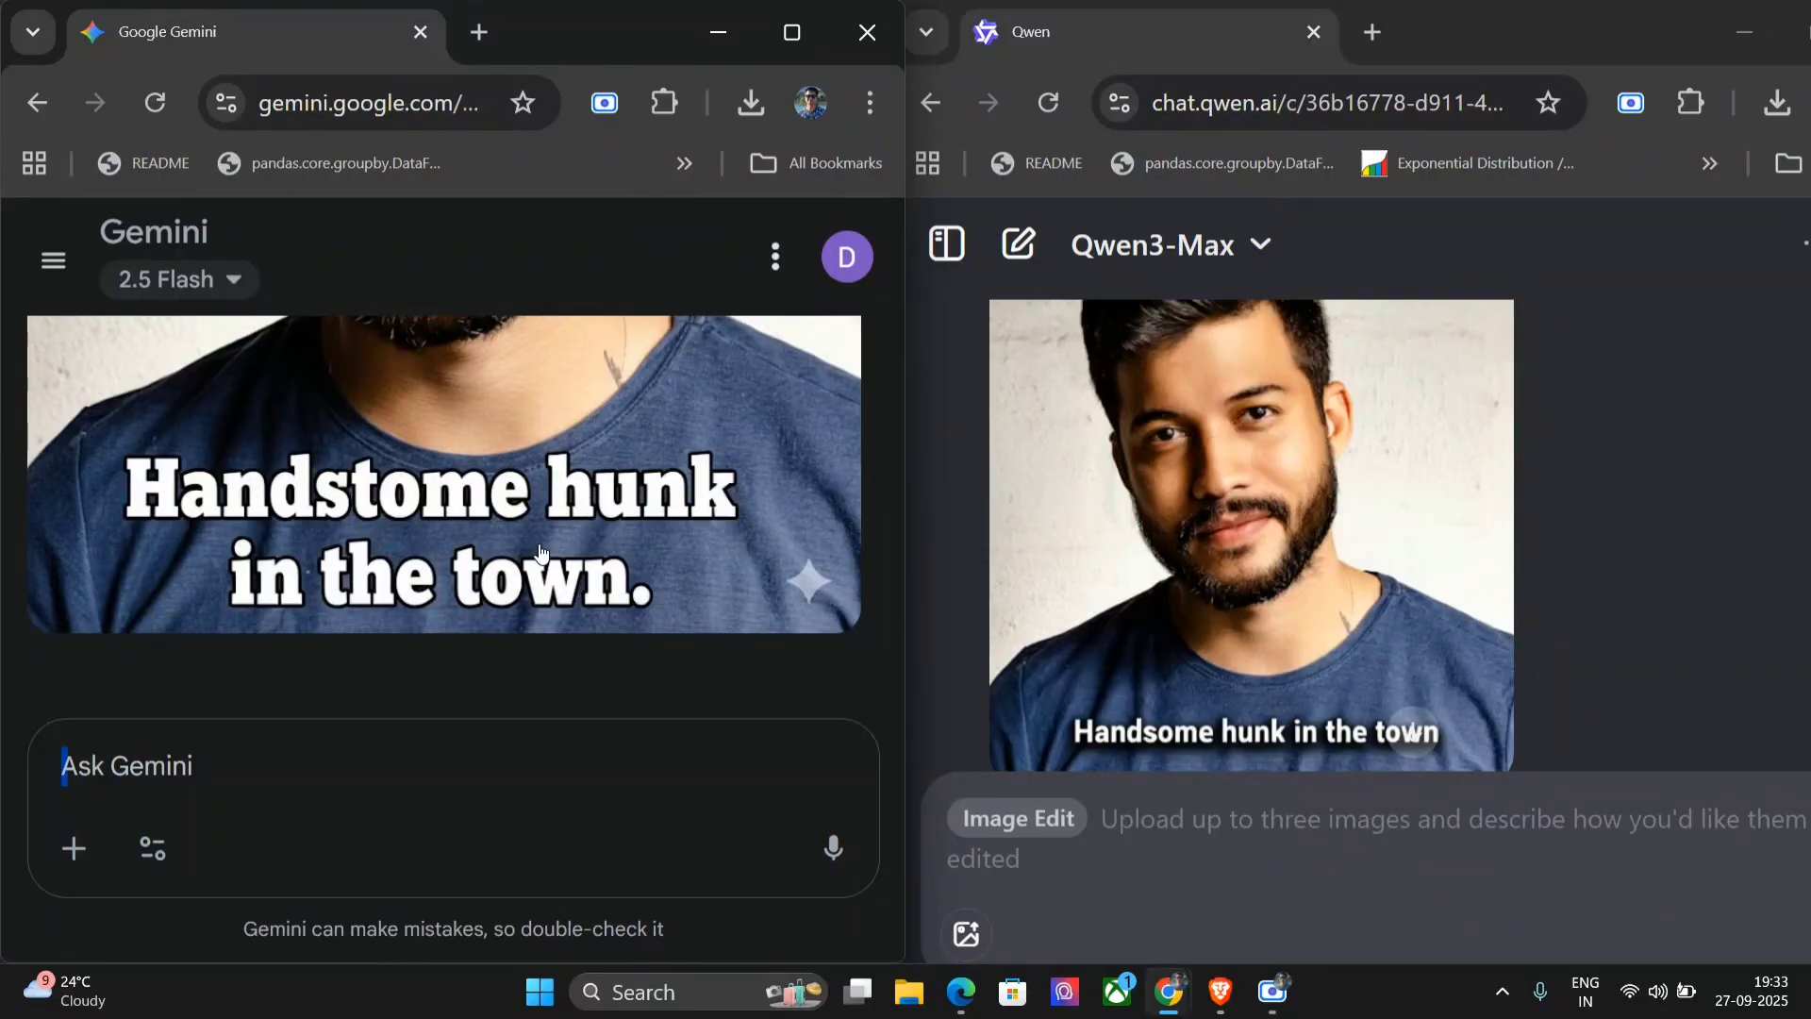
scroll(540, 552, up, 10)
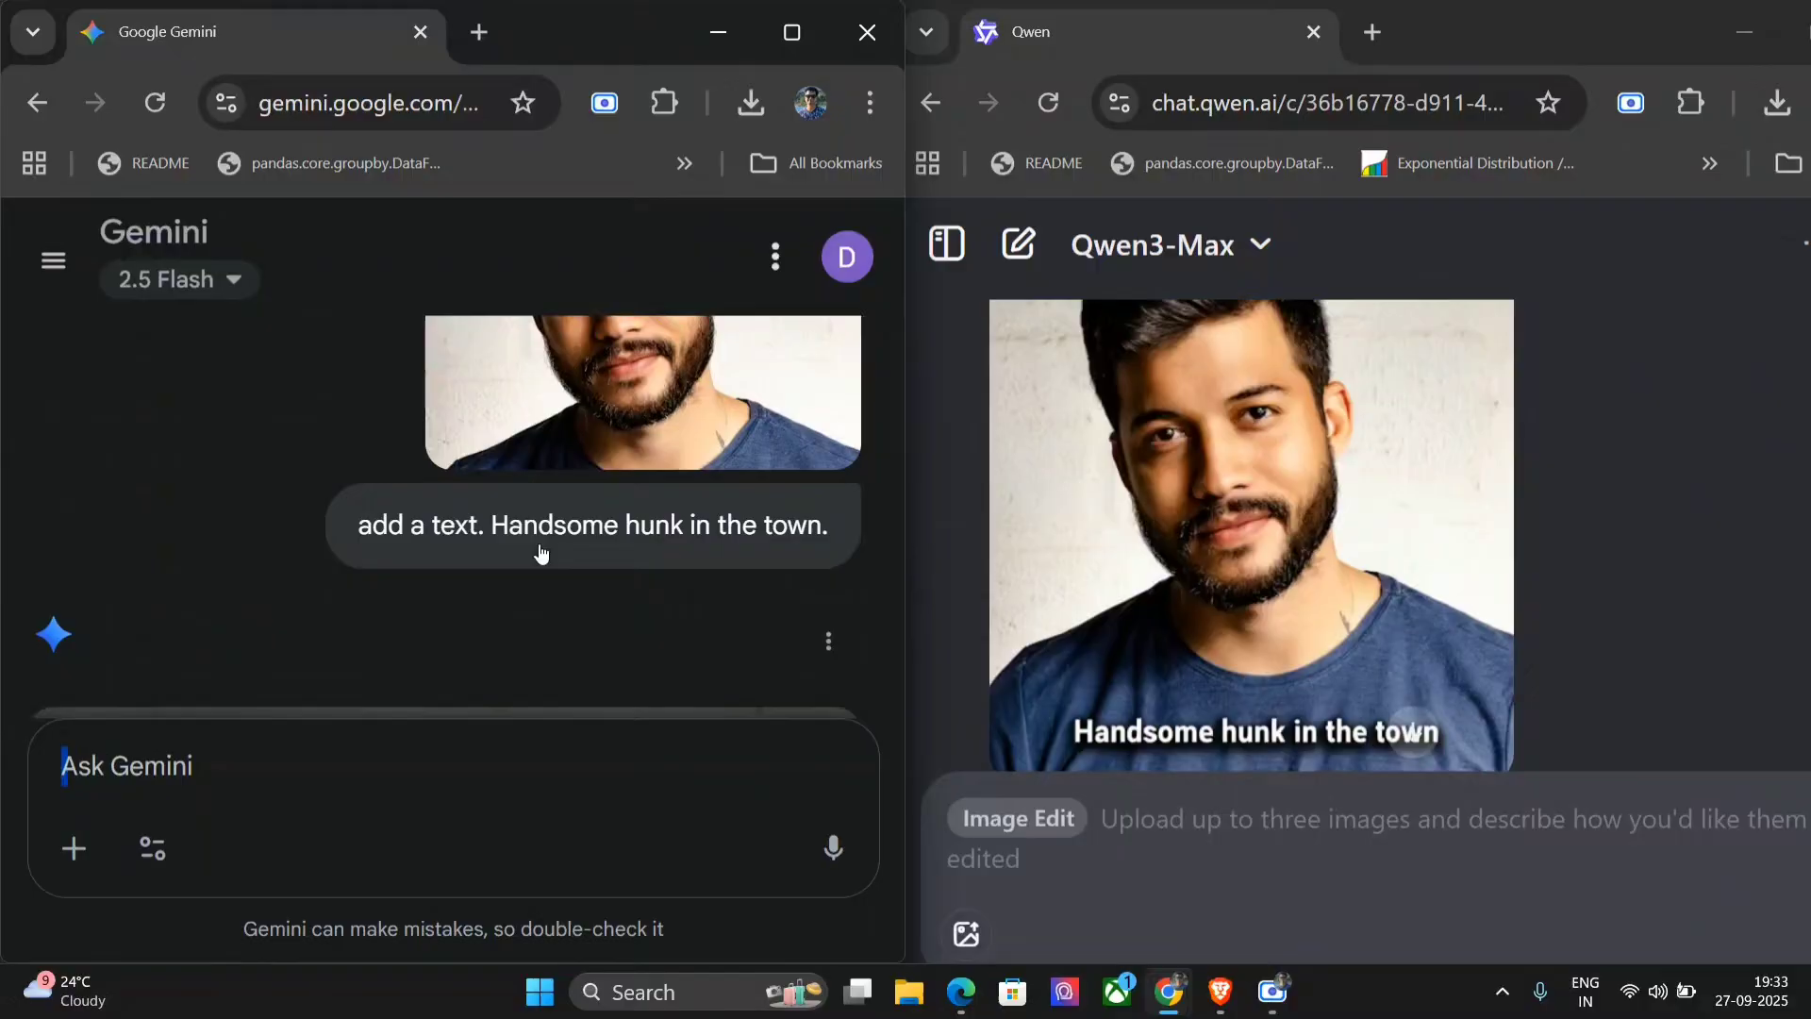
scroll(609, 554, down, 5)
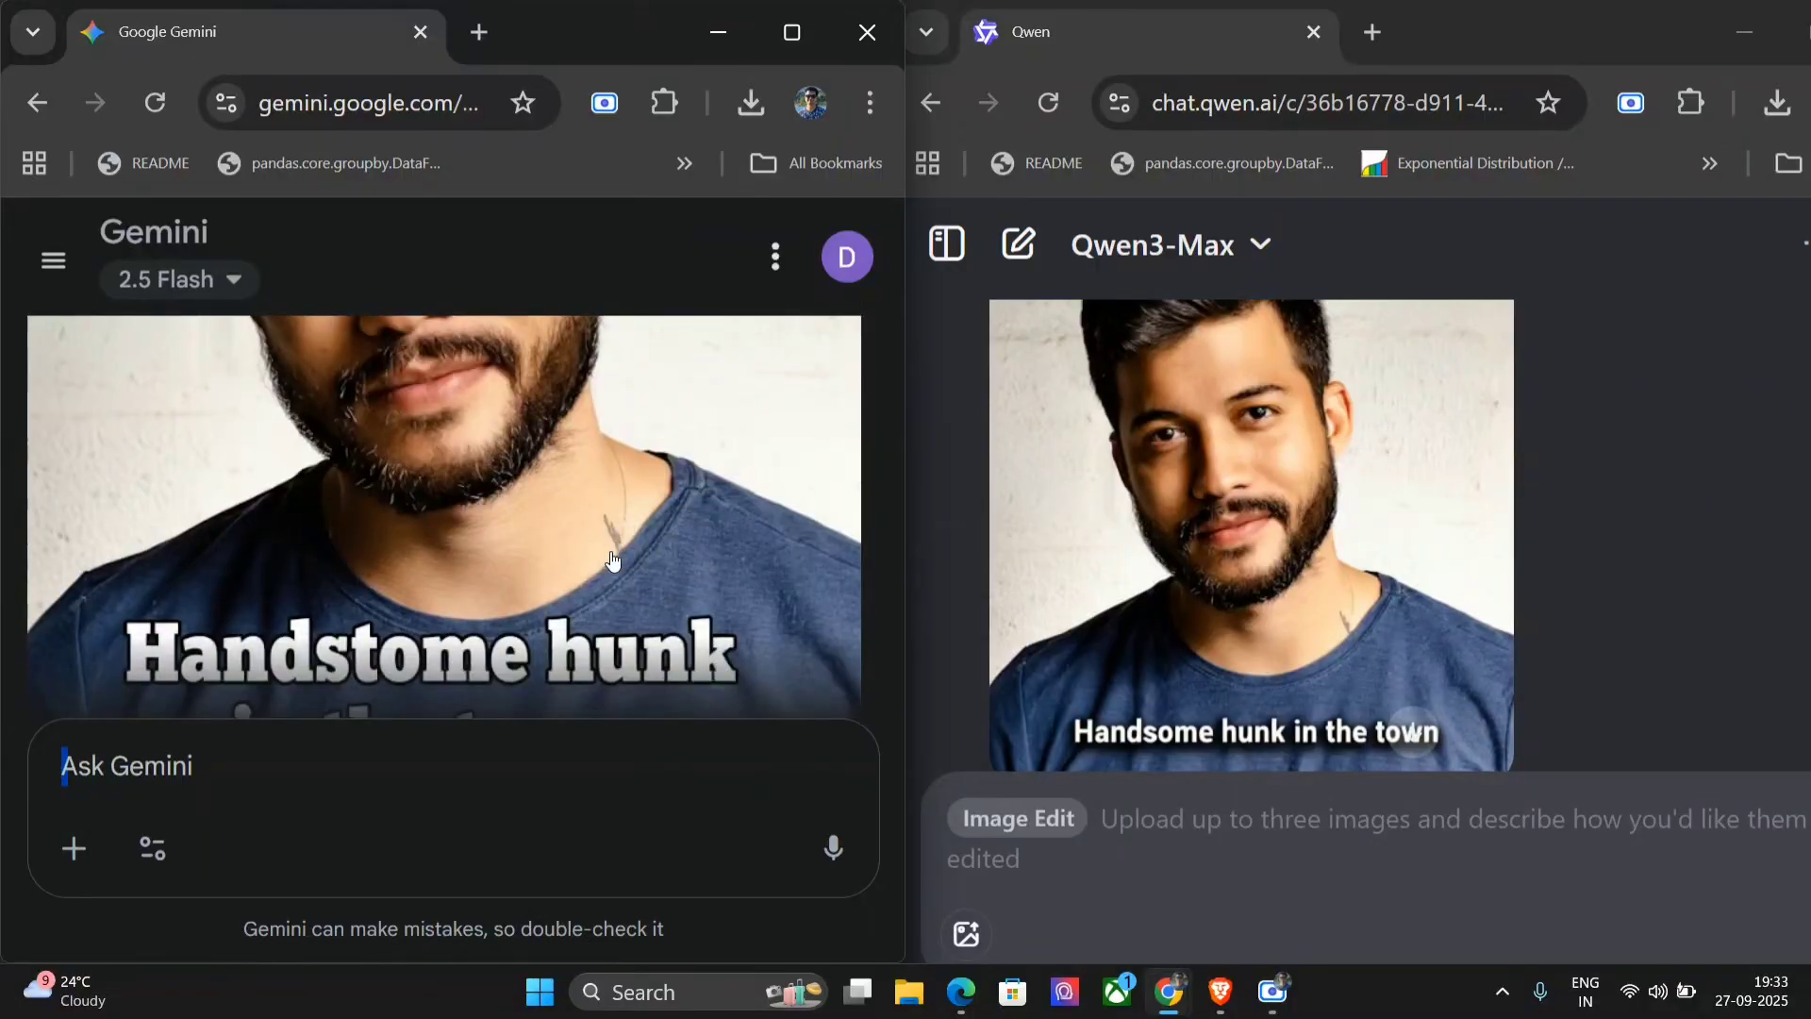
scroll(611, 559, down, 2)
scroll(1223, 614, down, 2)
scroll(1243, 596, up, 2)
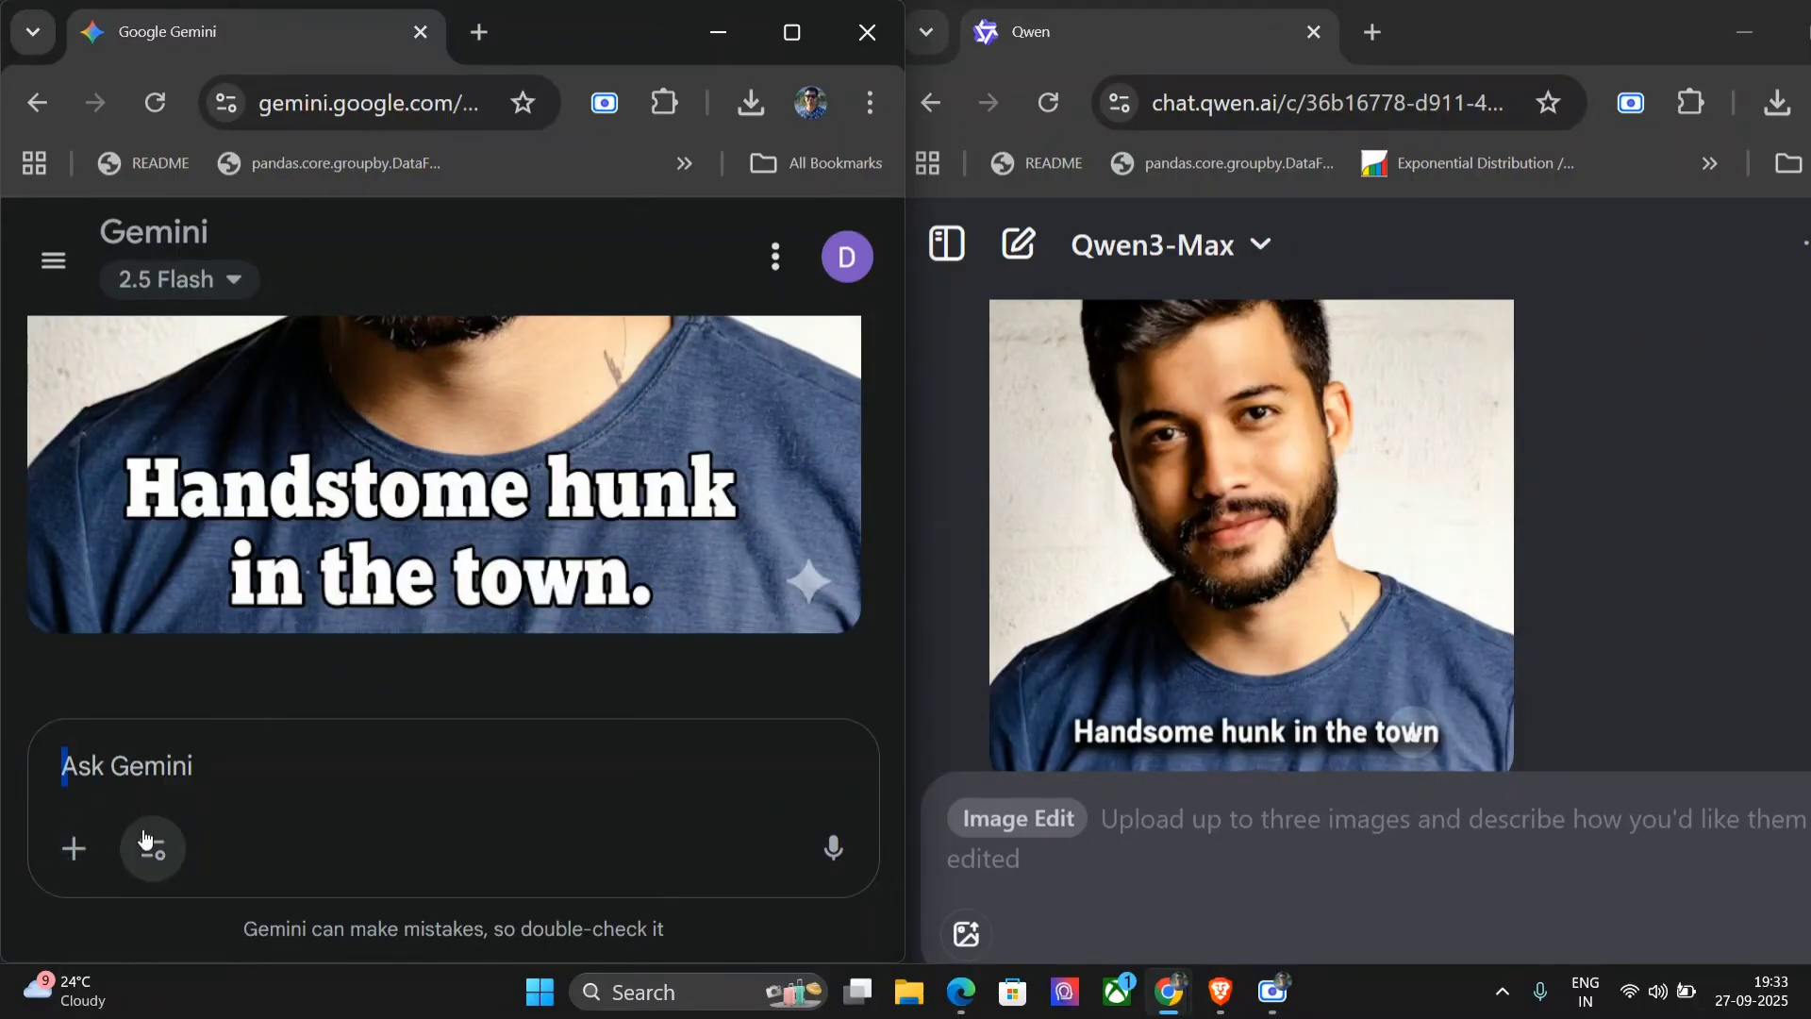
Attach the Audio AI book cover image to Gemini's prompt.
click(73, 852)
click(216, 686)
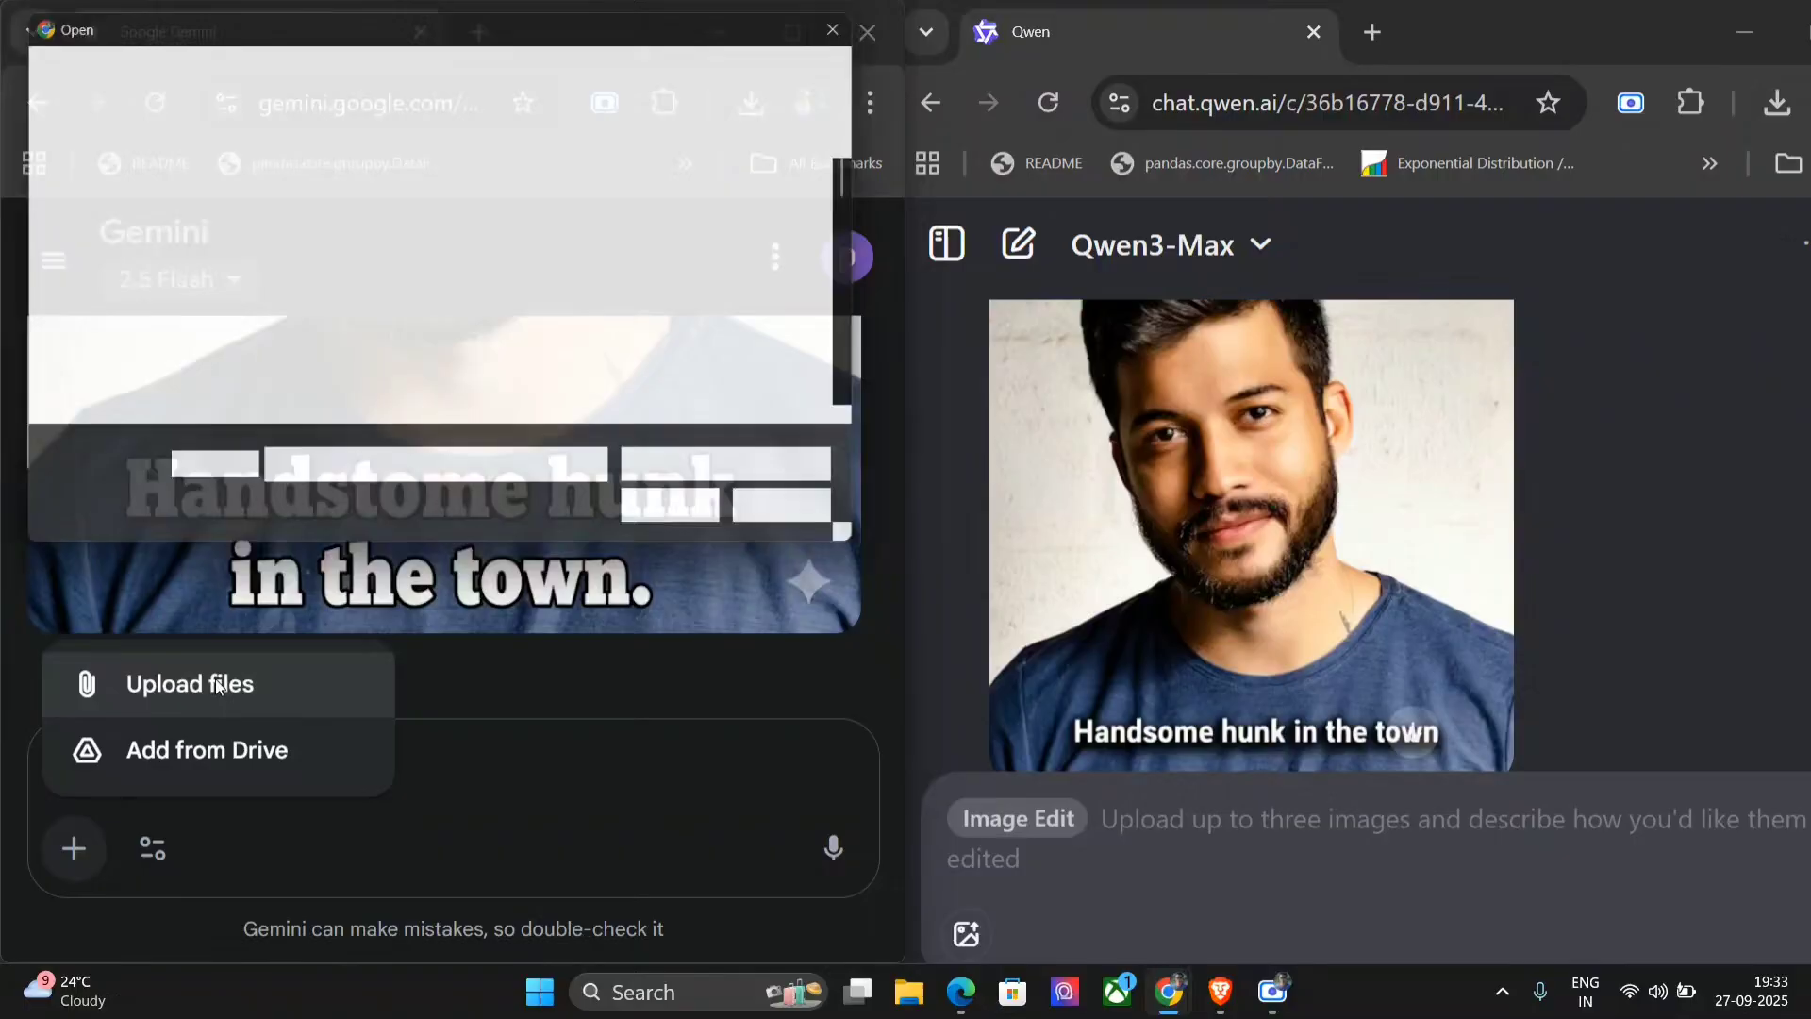
scroll(477, 290, down, 10)
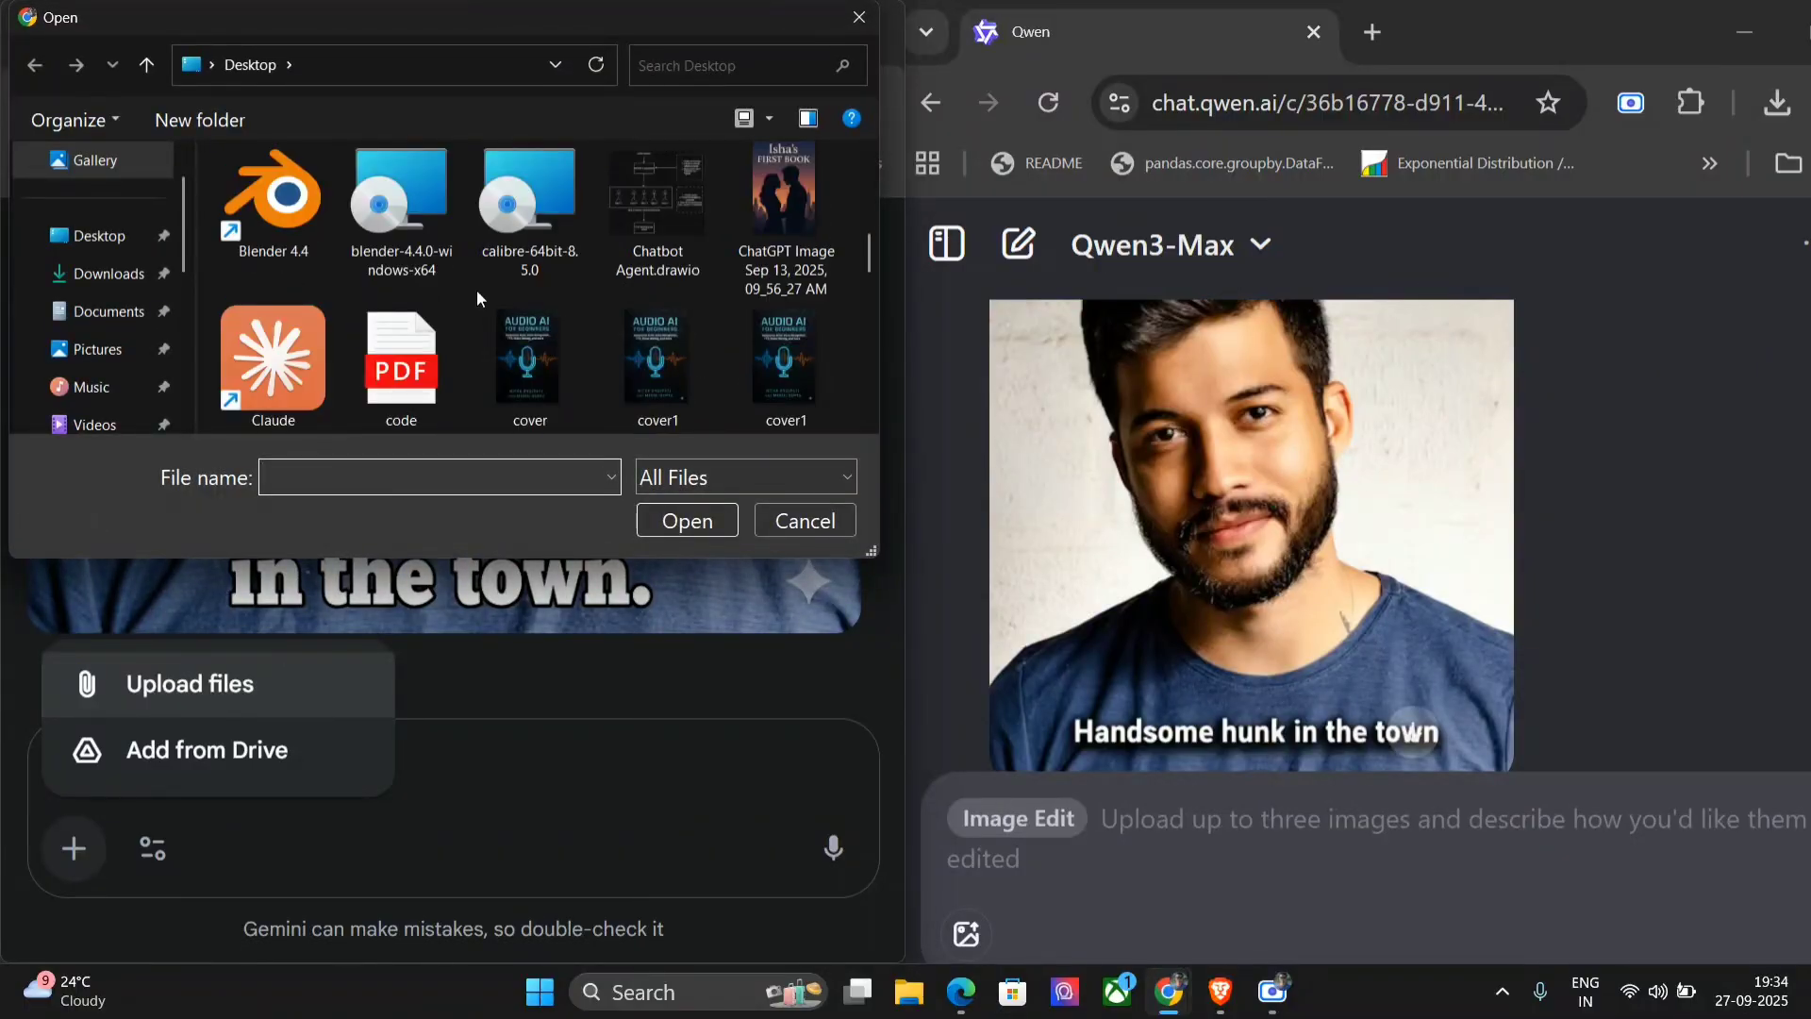
scroll(721, 362, down, 2)
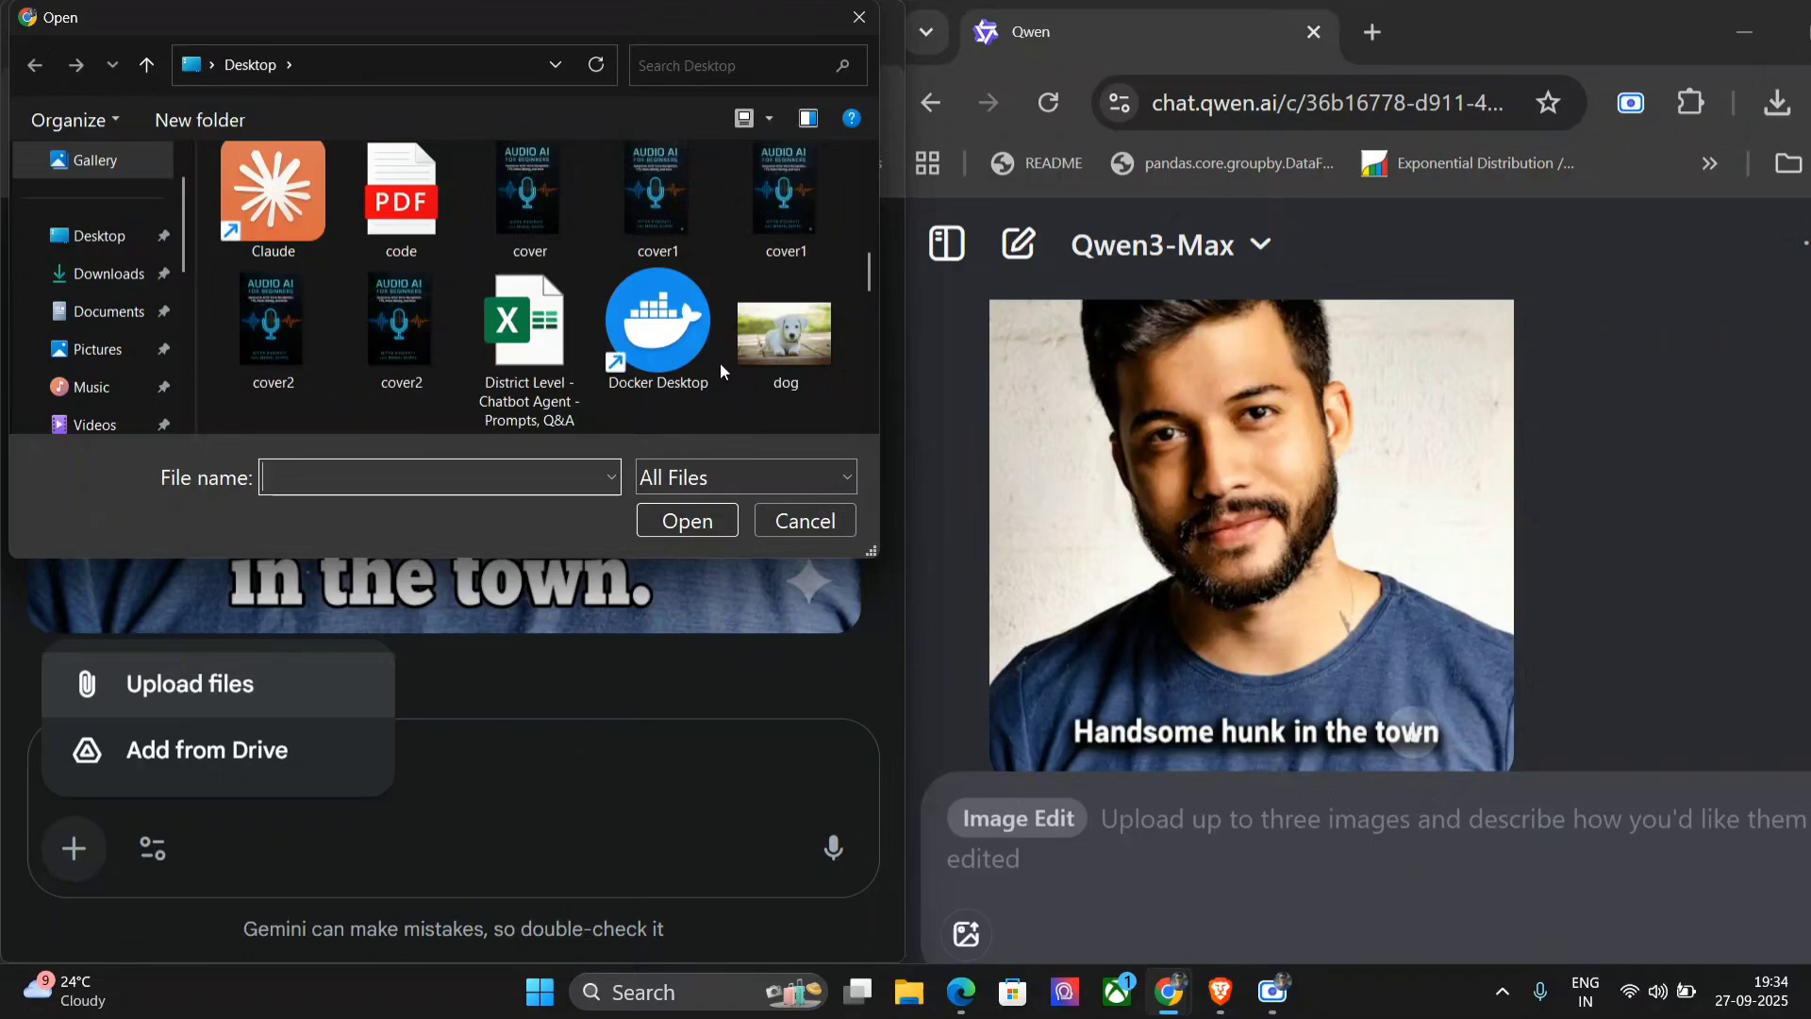
double_click(510, 208)
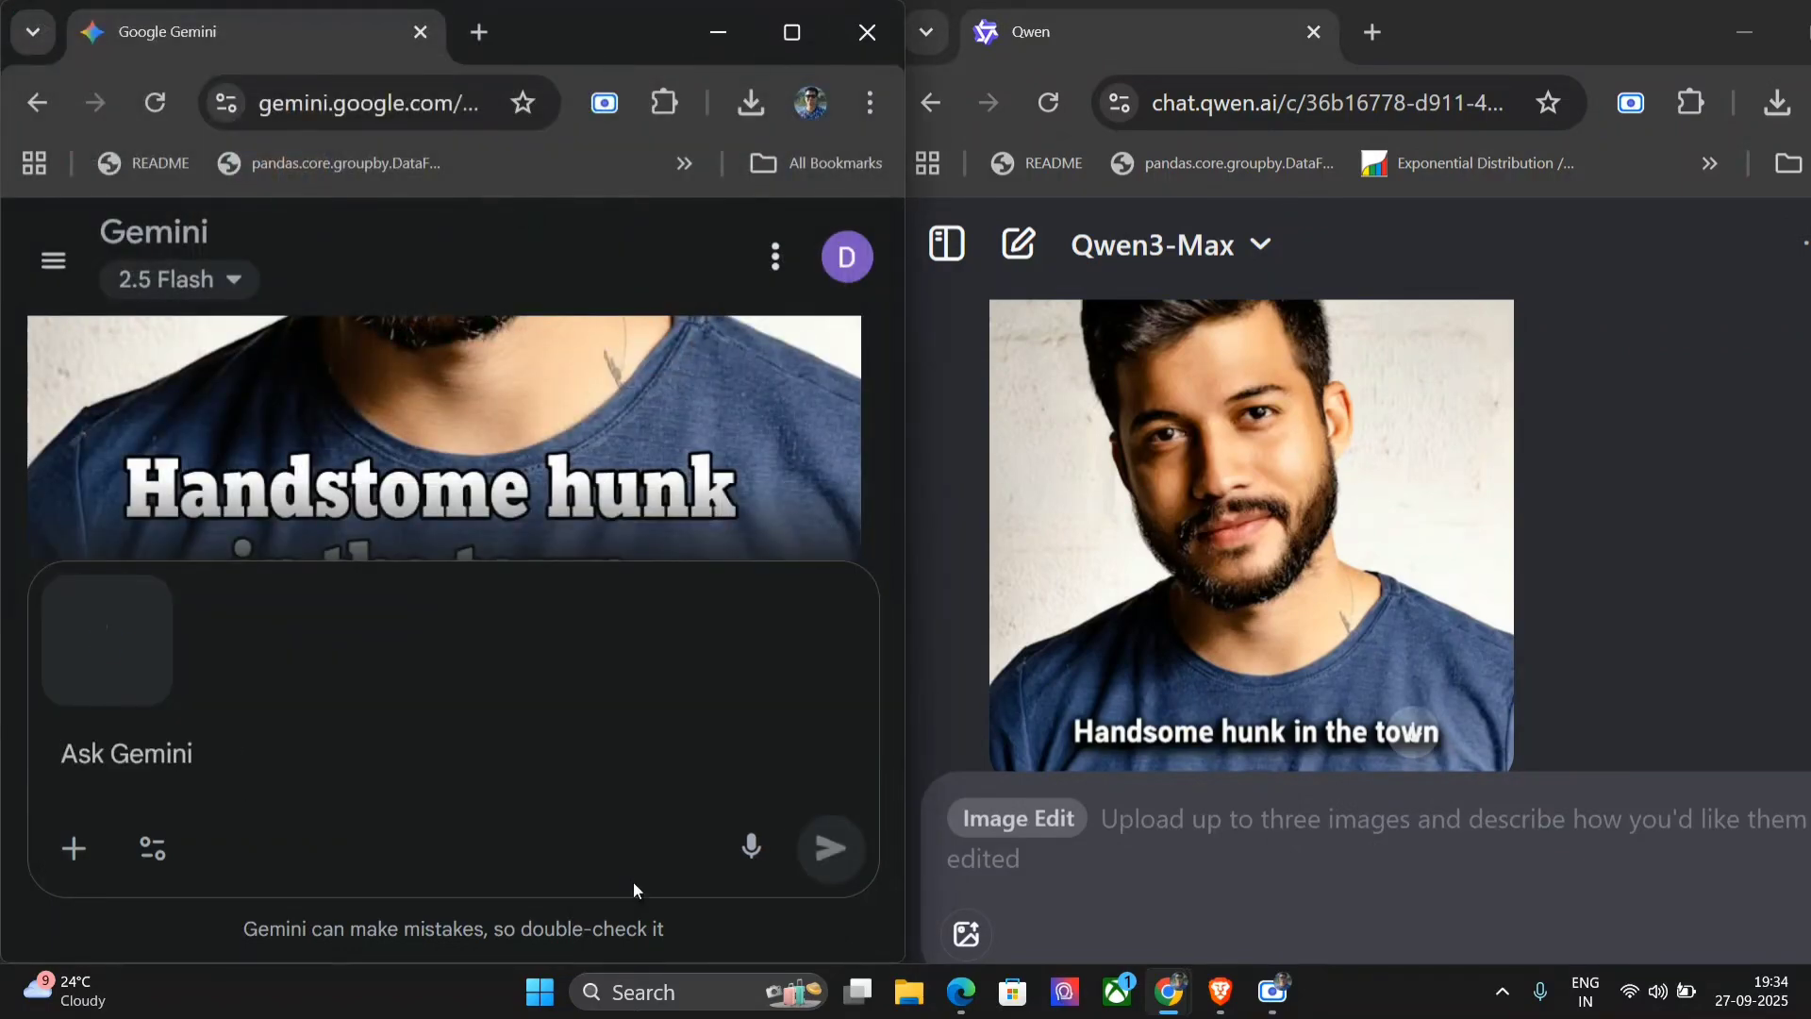
Attach the same book cover to Qwen and begin the author-renaming prompt in Gemini.
click(964, 932)
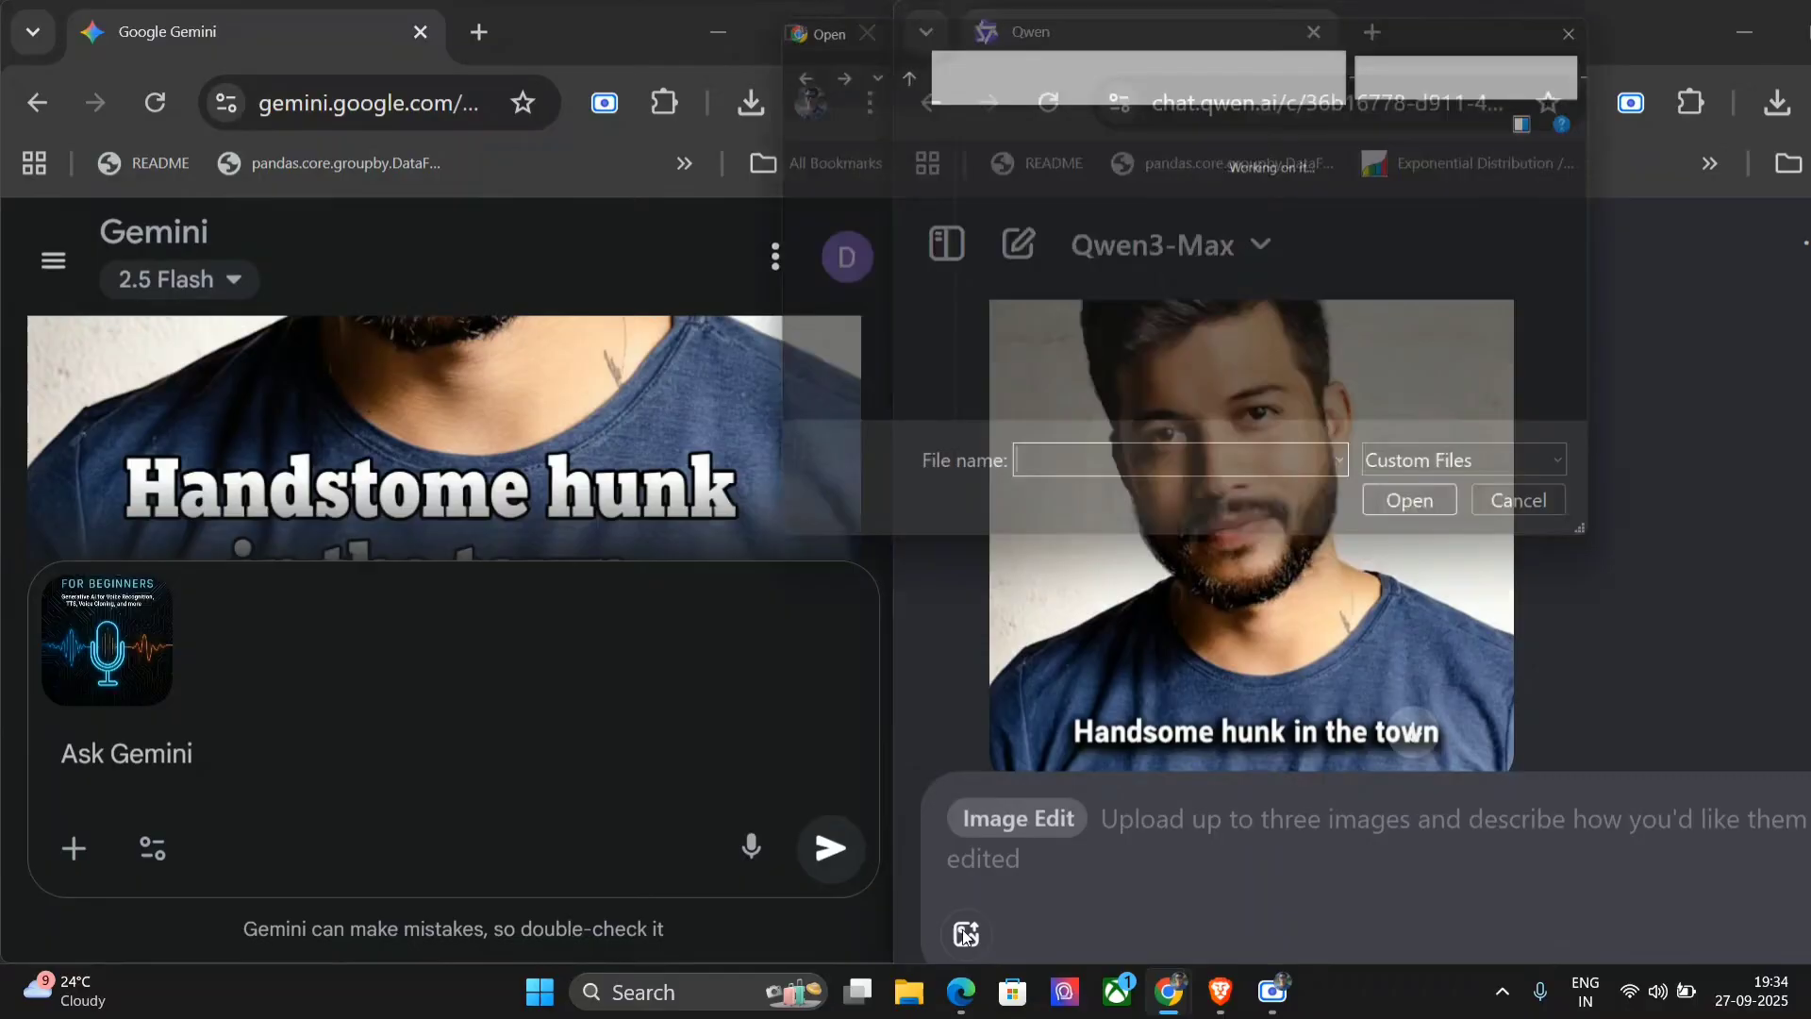
scroll(1204, 318, down, 2)
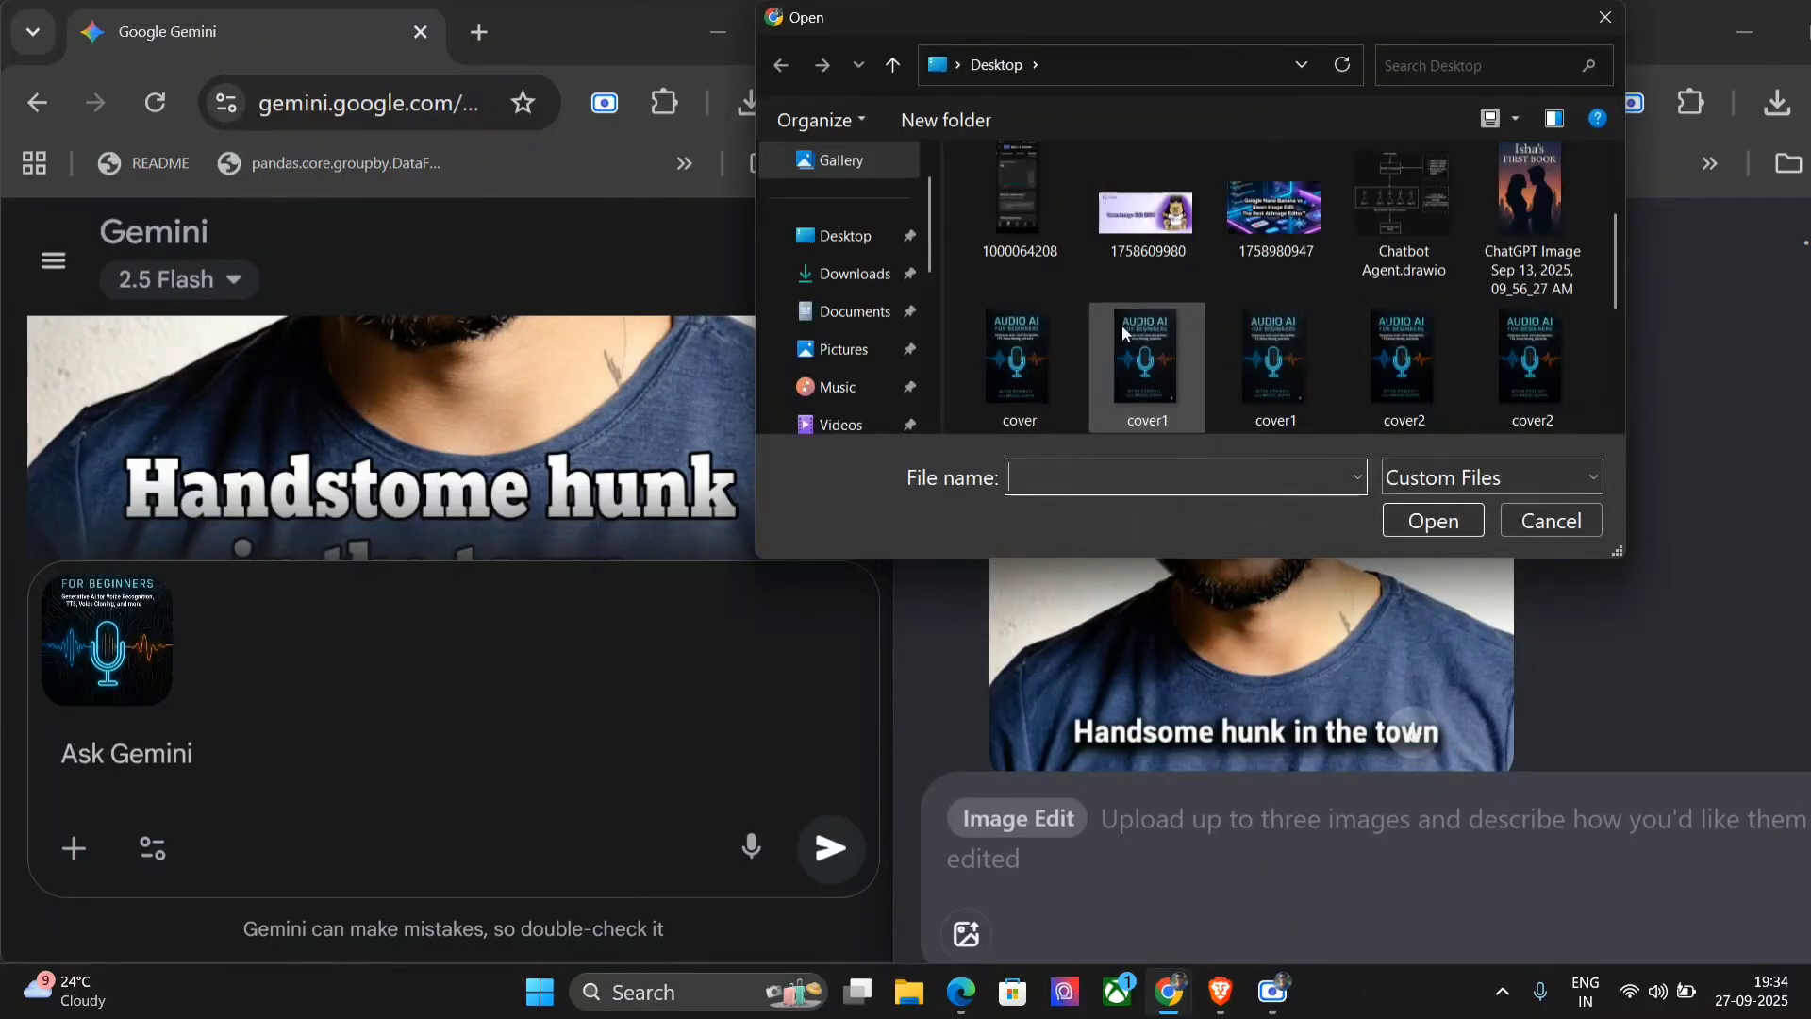
double_click(1032, 347)
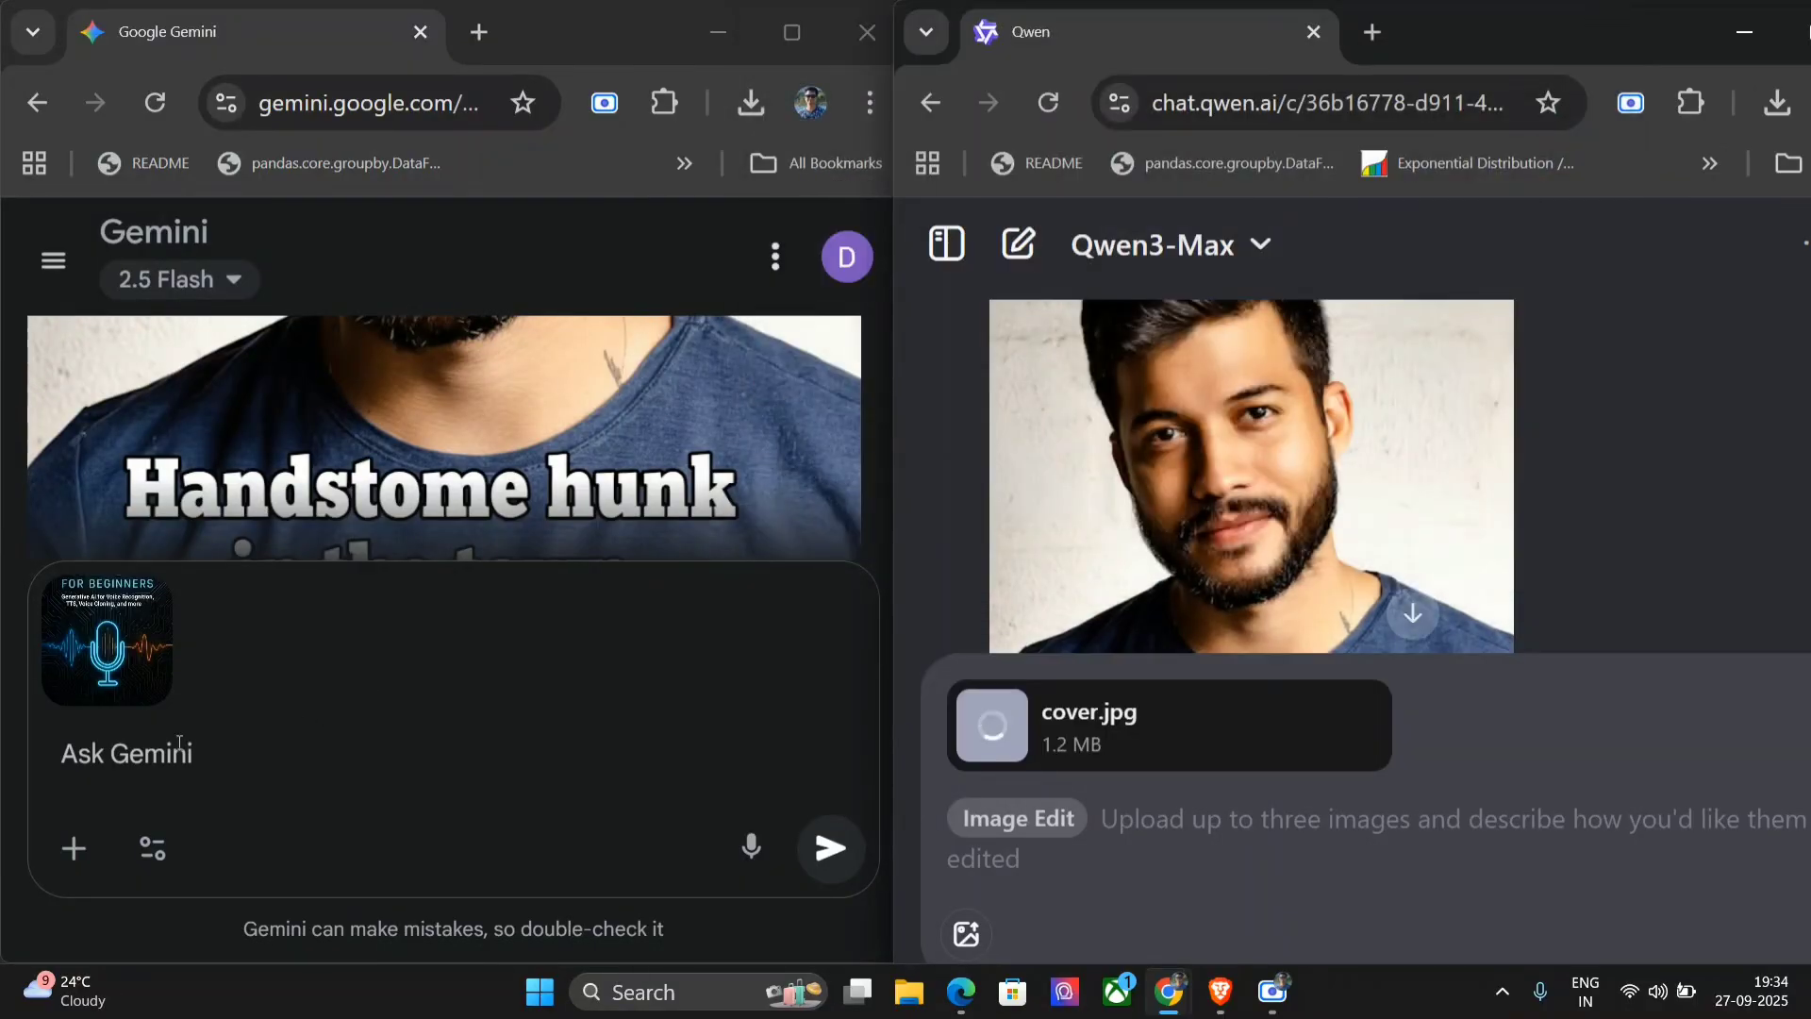
click(179, 743)
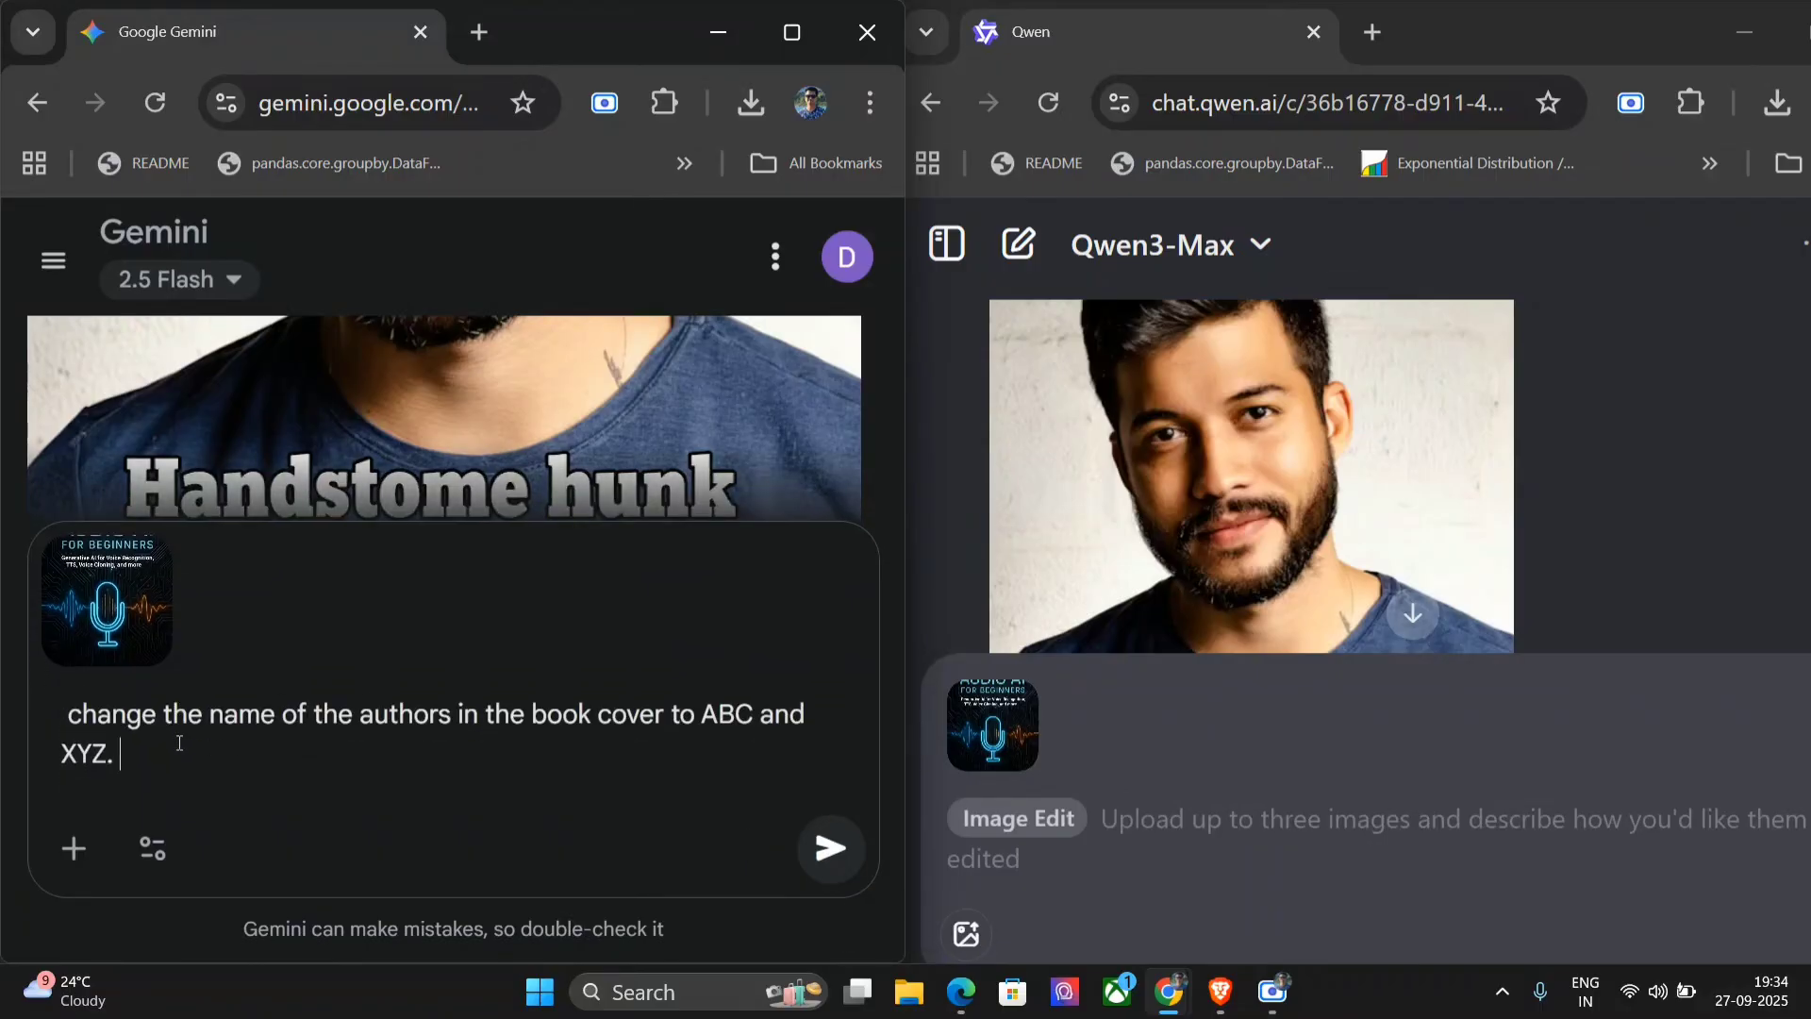
Copy Gemini's ABC-and-XYZ author prompt into Qwen, send it there, then submit it in Gemini.
key(ctrl+a)
key(ctrl+c)
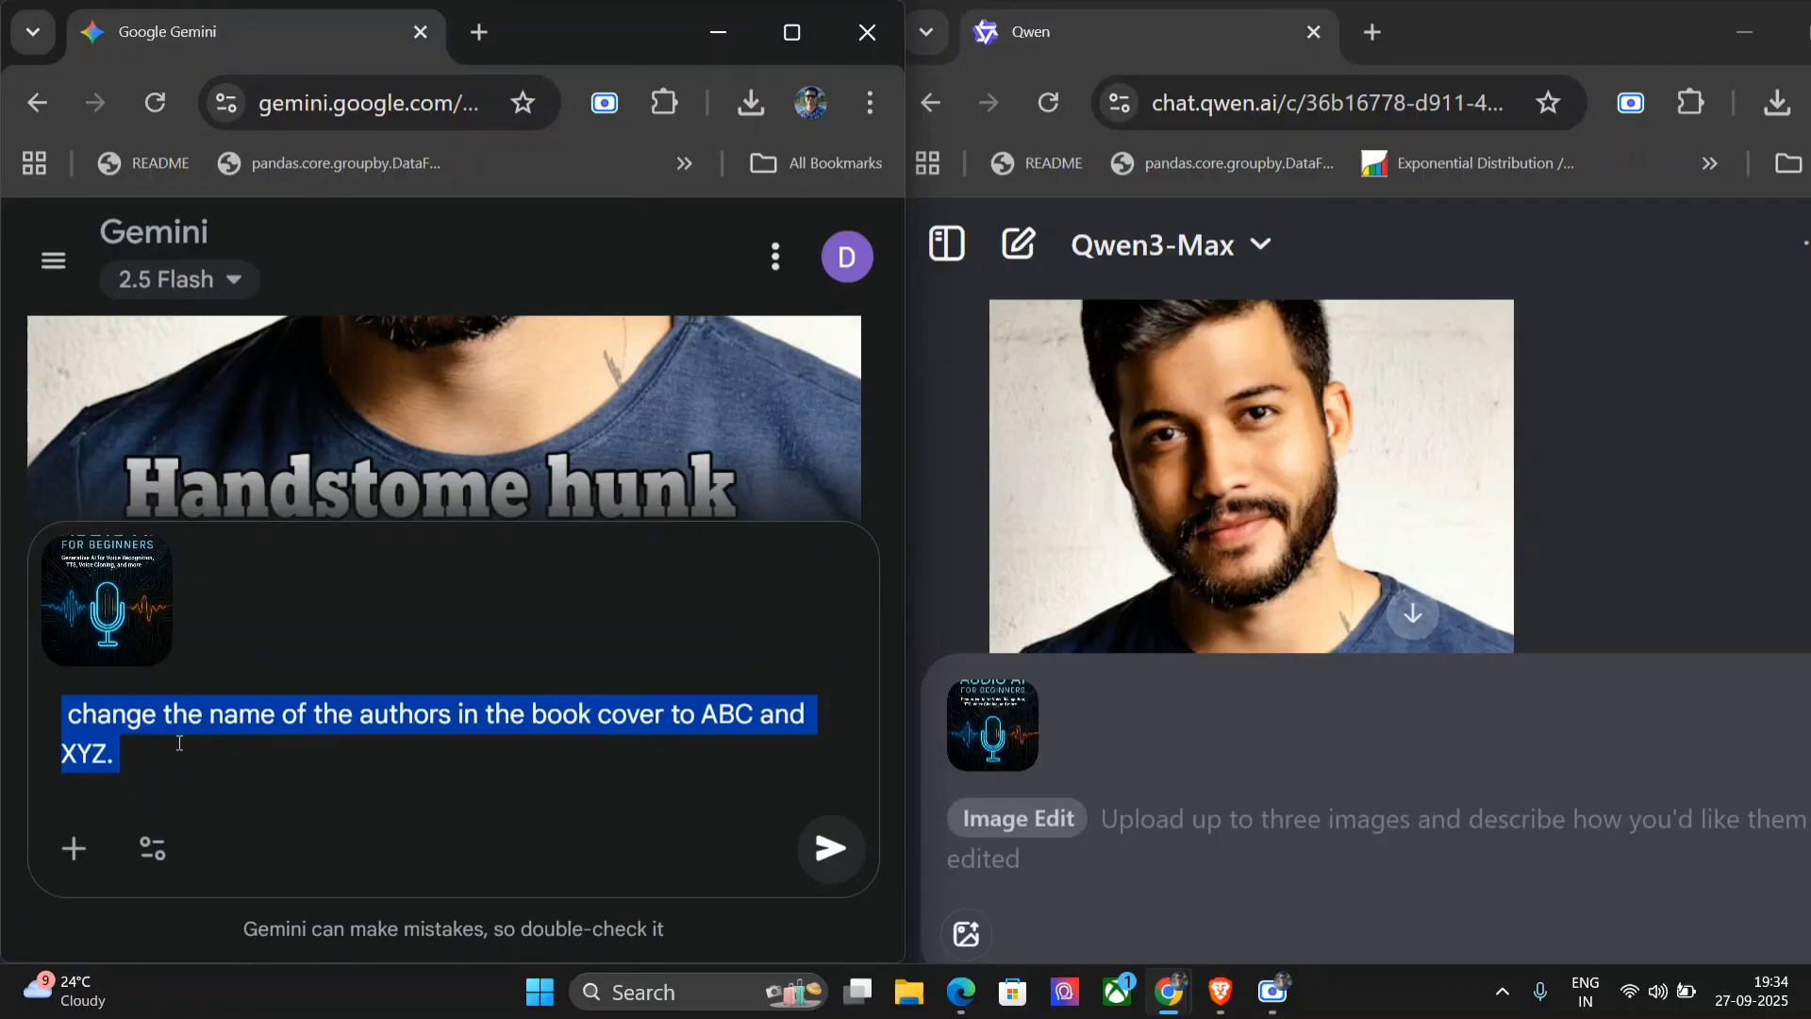
click(1306, 826)
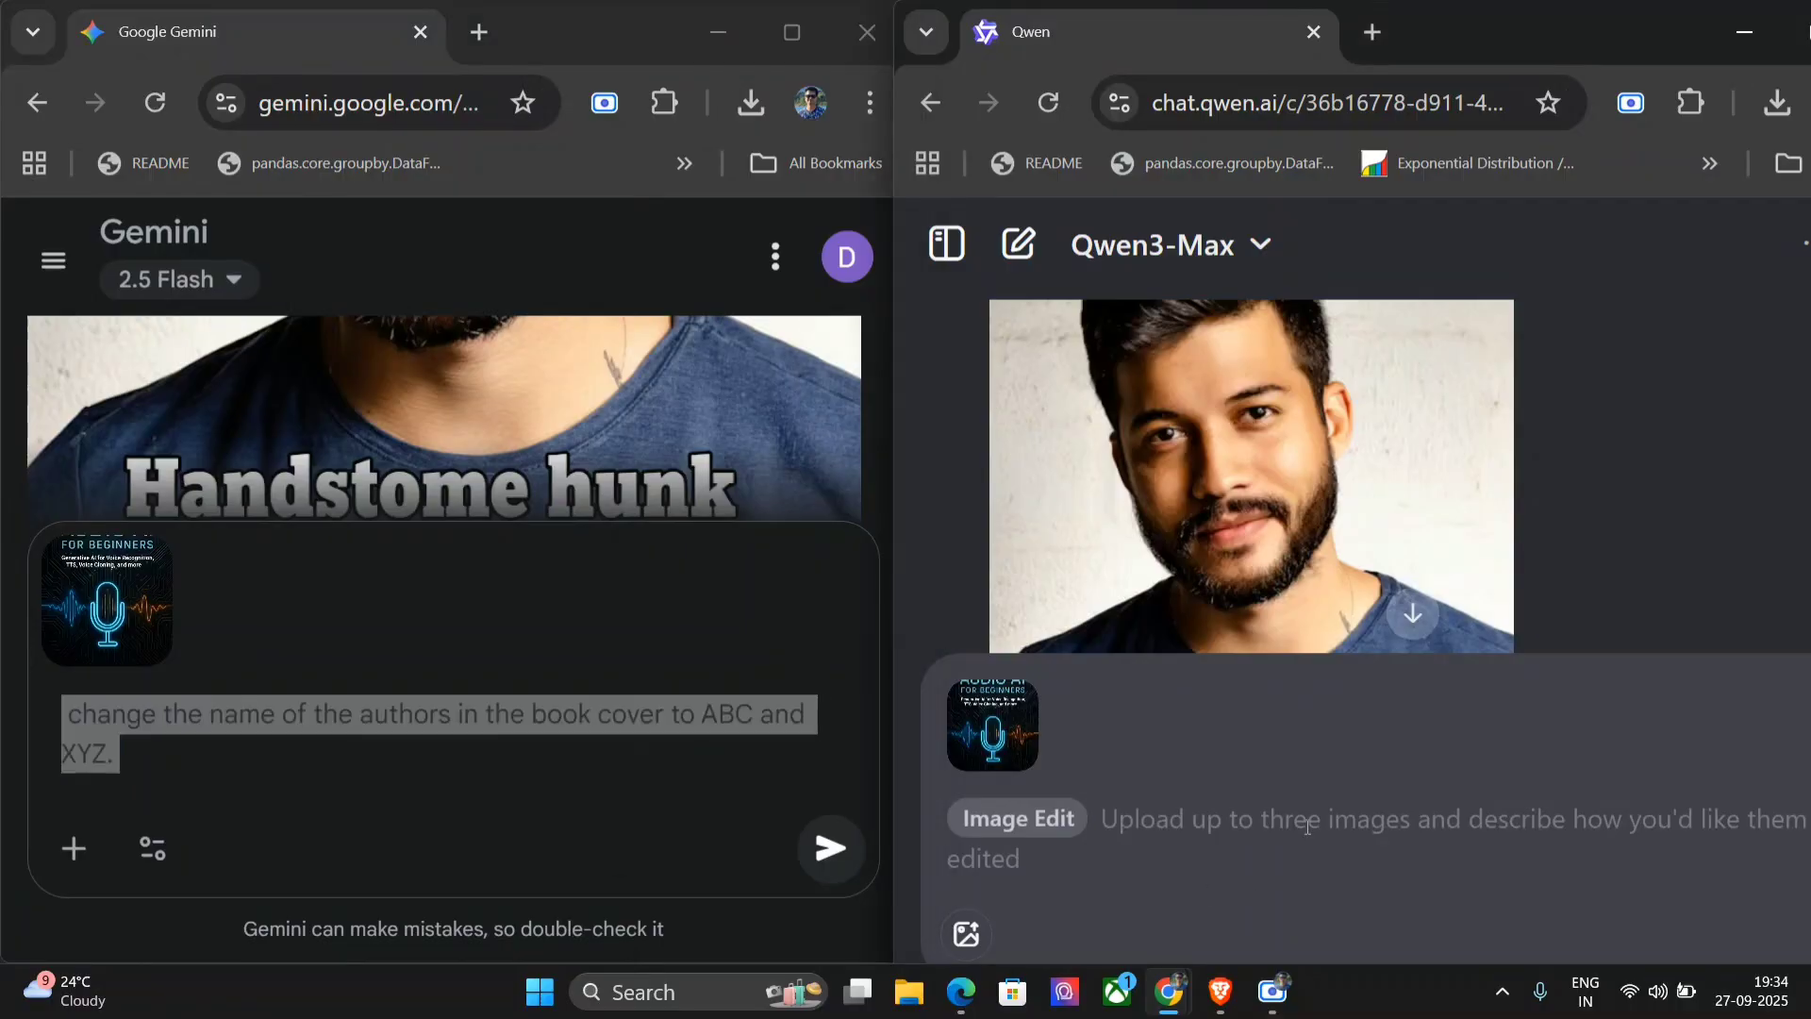
key(ctrl+v)
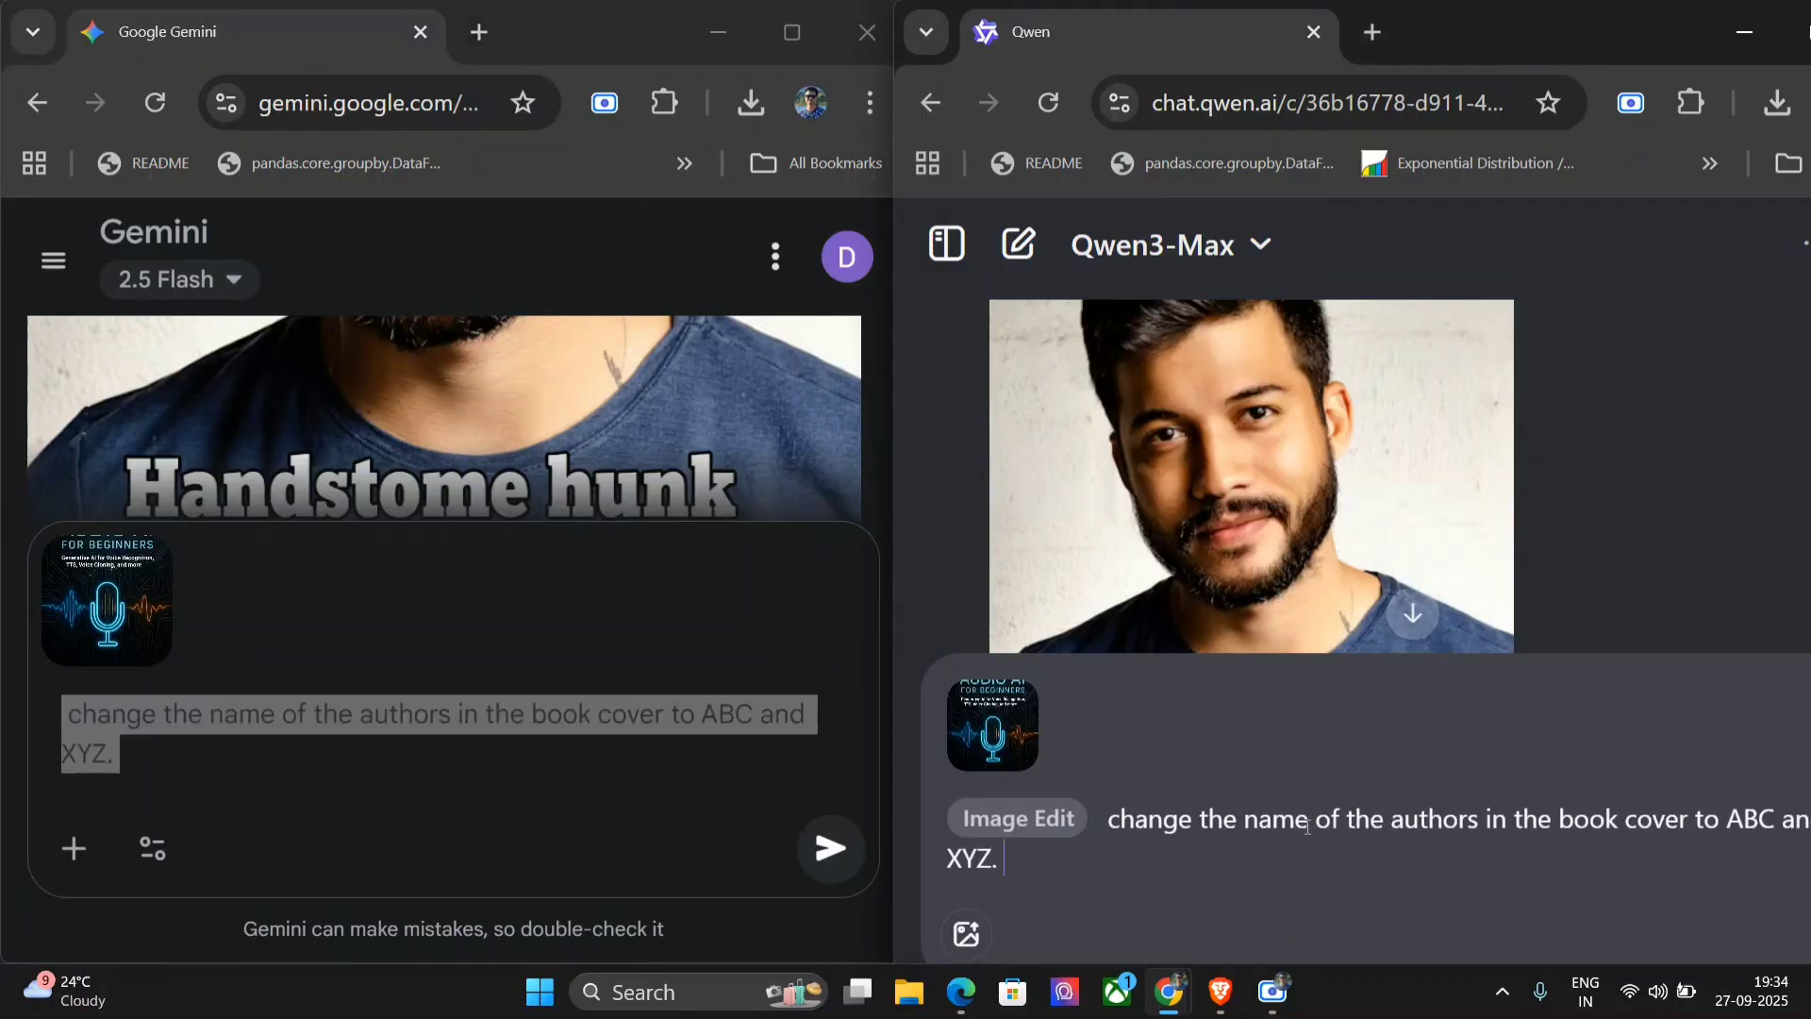
key(Return)
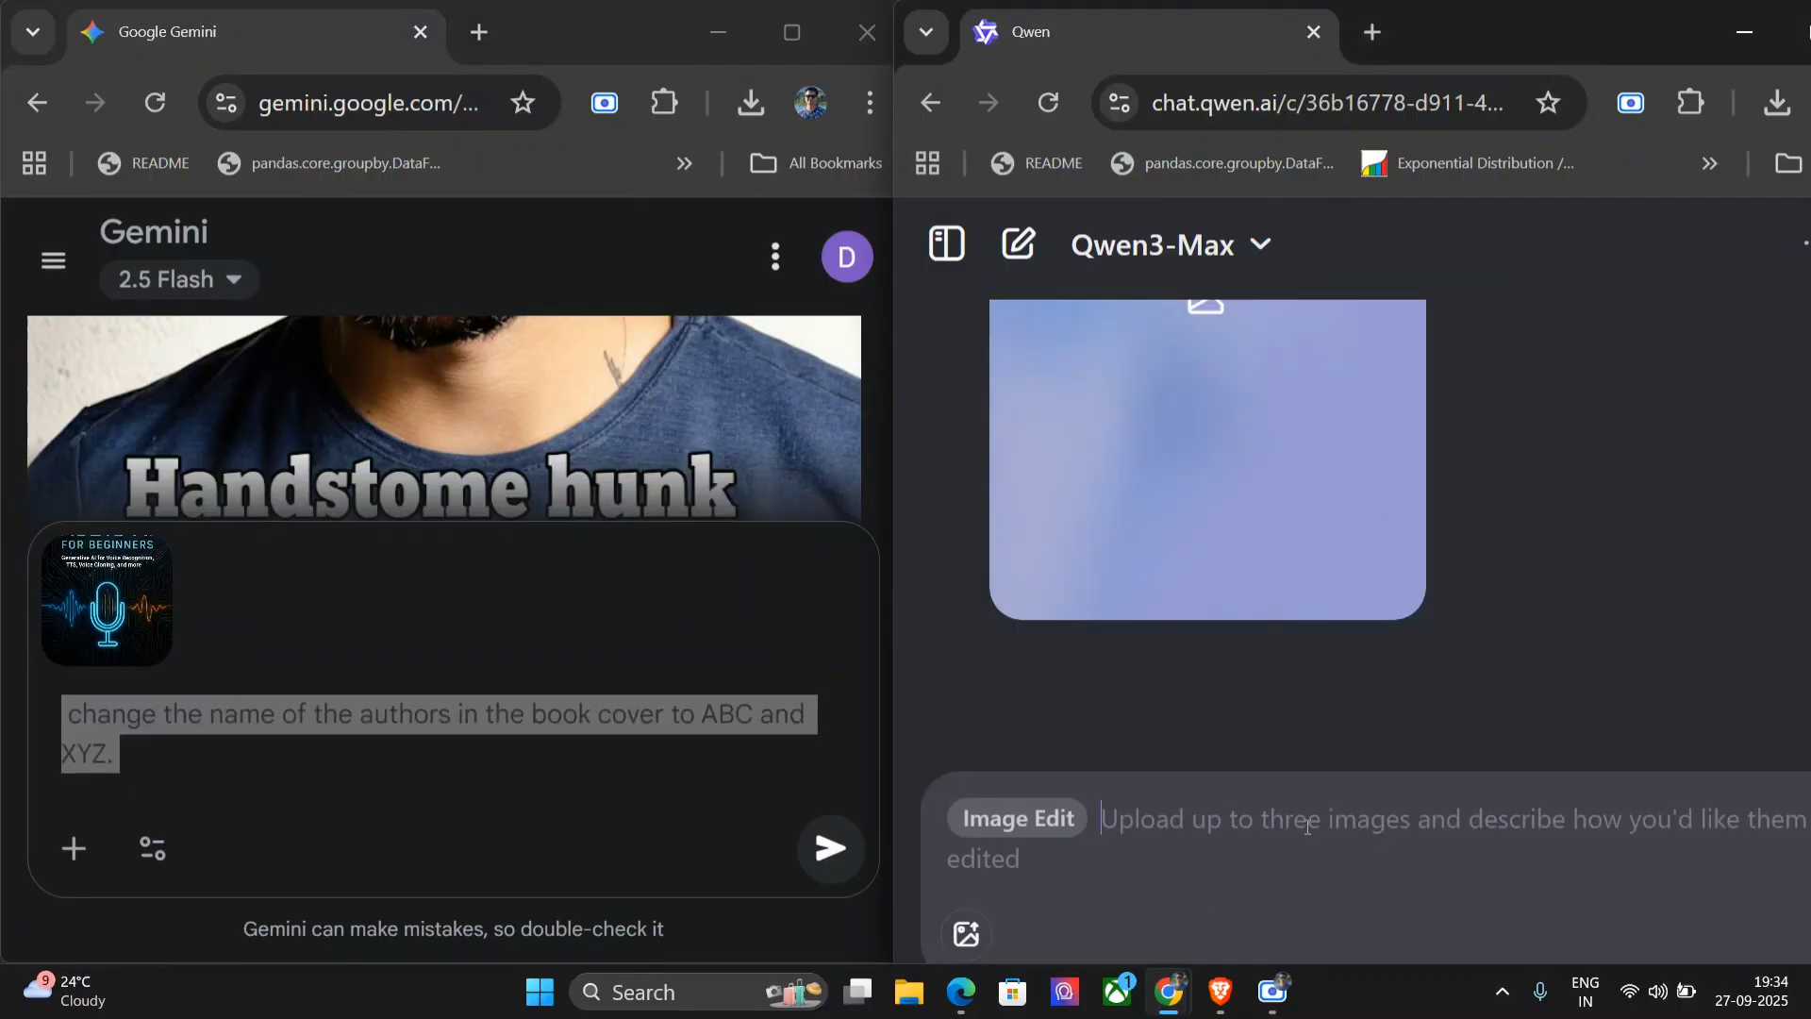
click(855, 862)
click(855, 862)
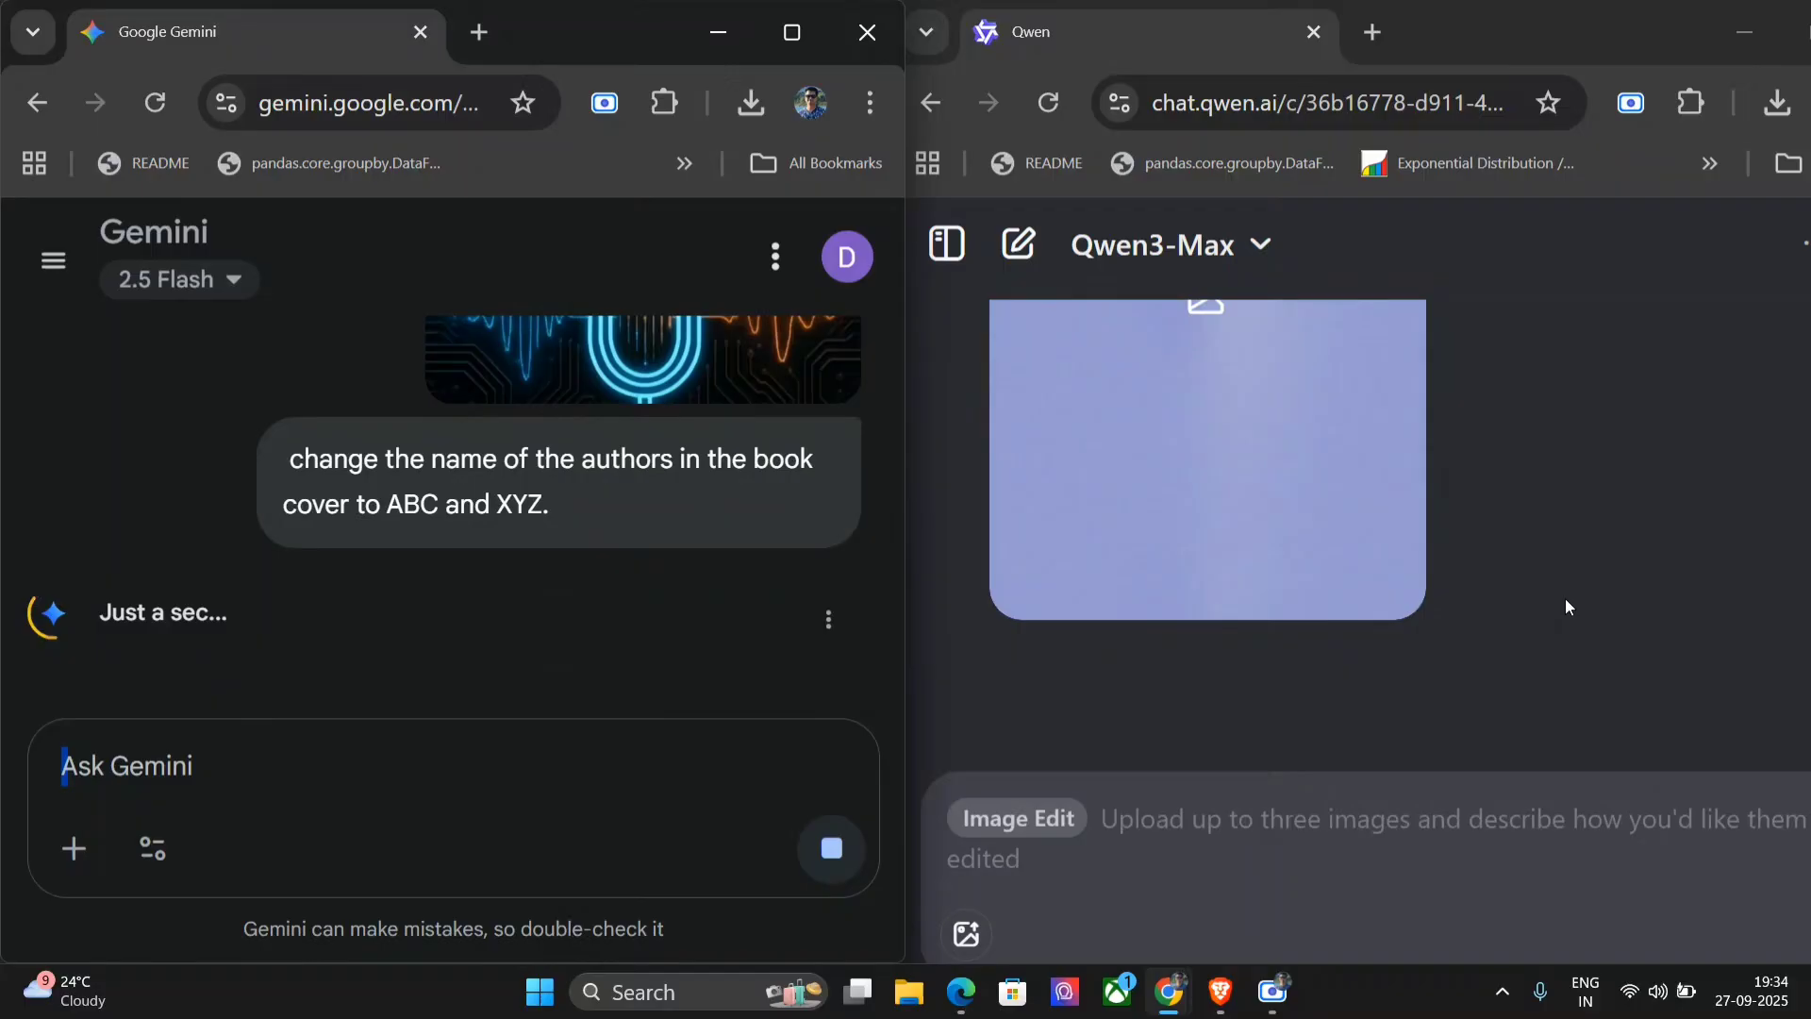
click(666, 489)
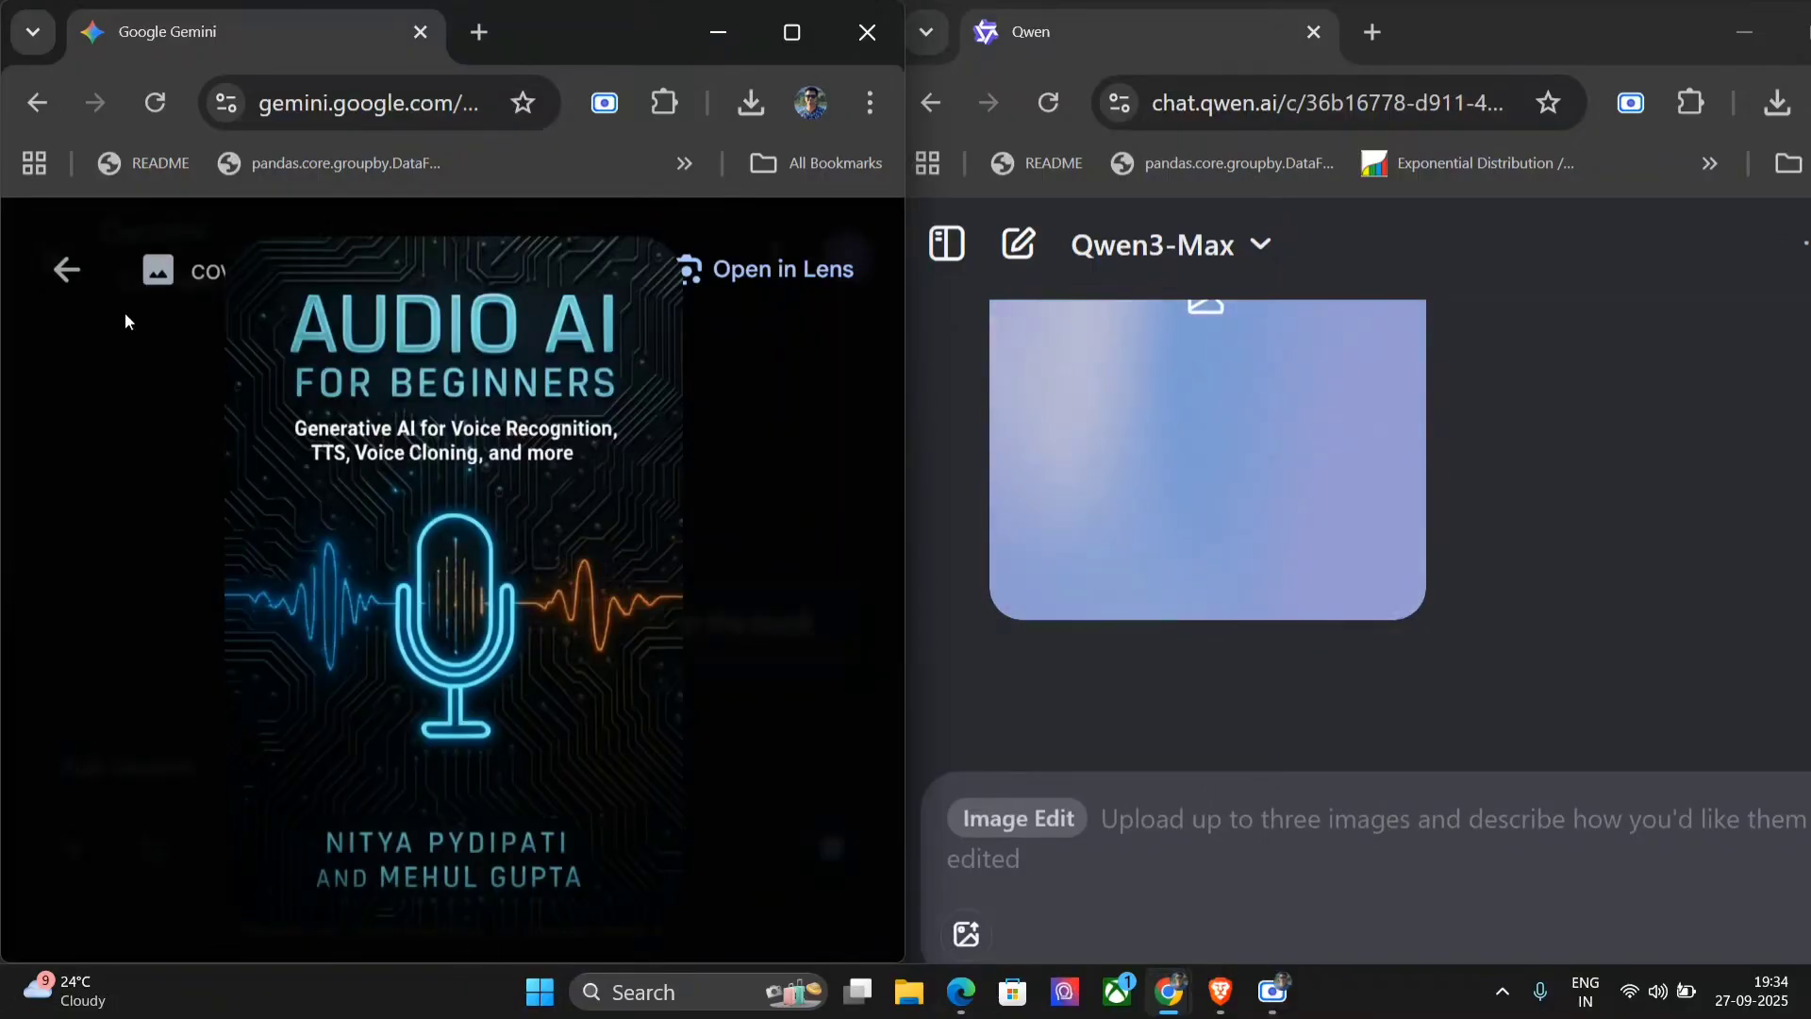
click(78, 283)
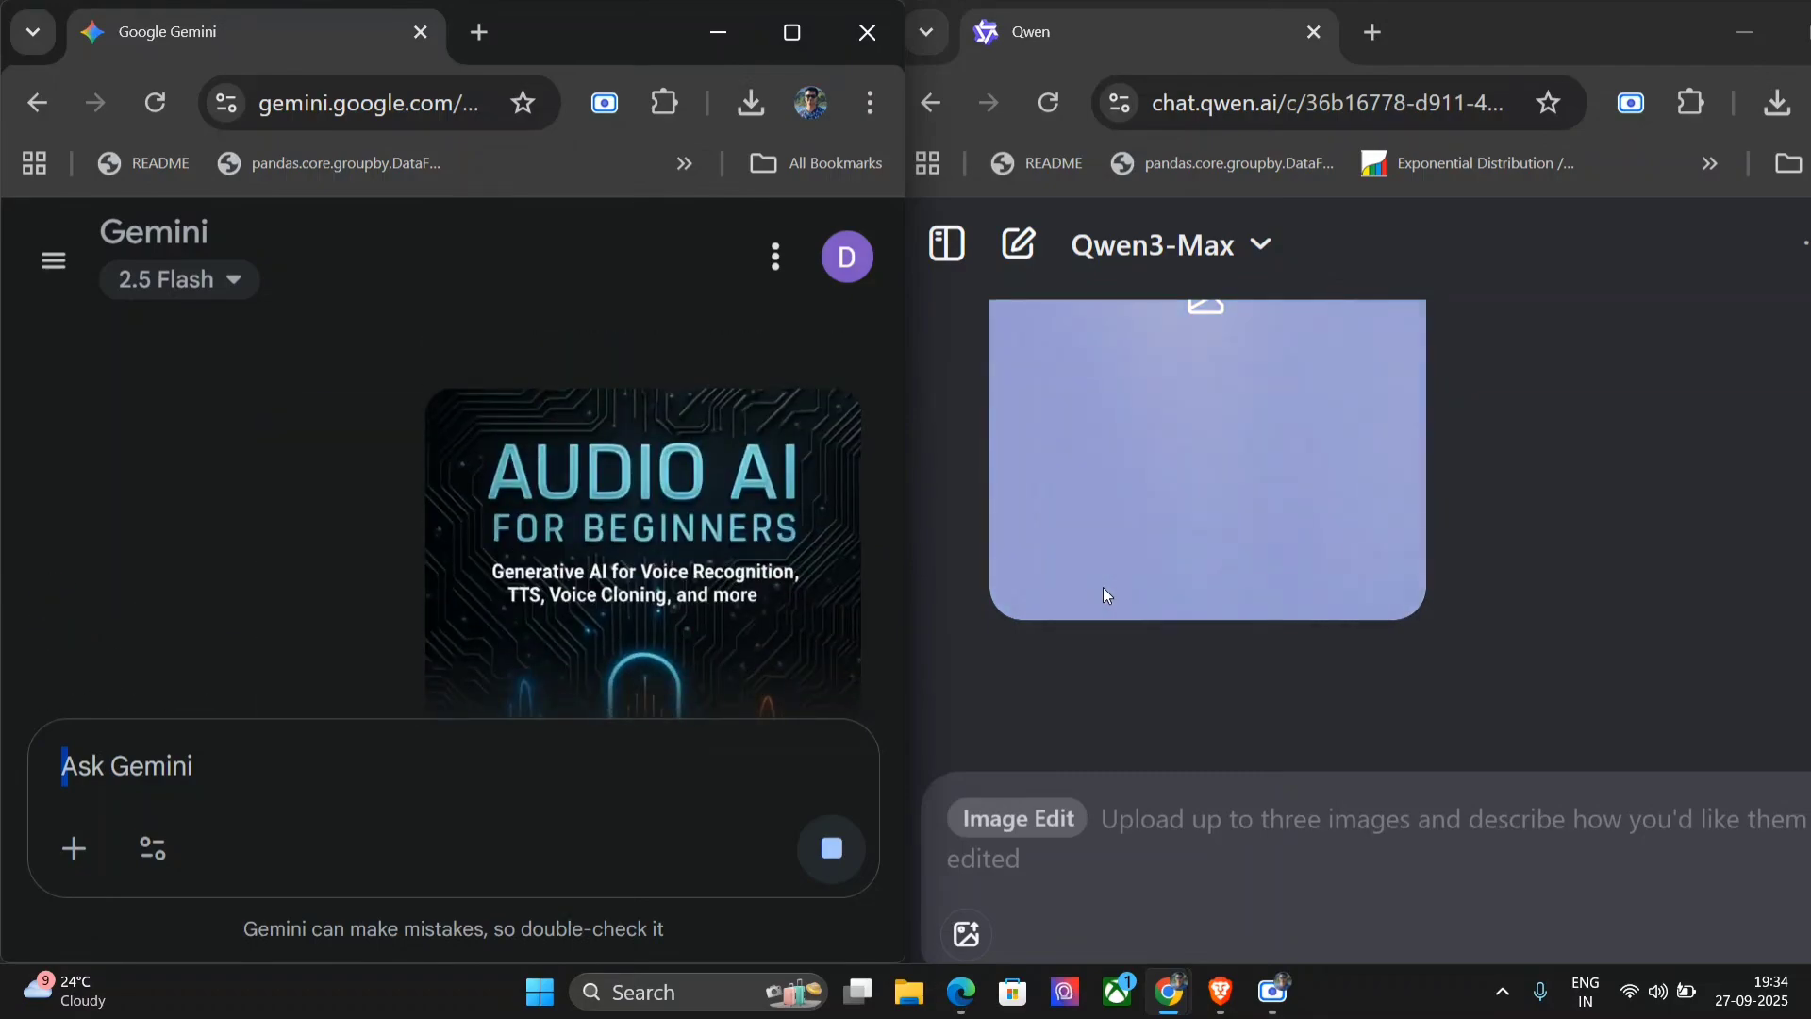
Enlarge Qwen's edited cover briefly, then scroll through Gemini's cover to compare the ABC AND XYZ authors.
scroll(687, 659, down, 4)
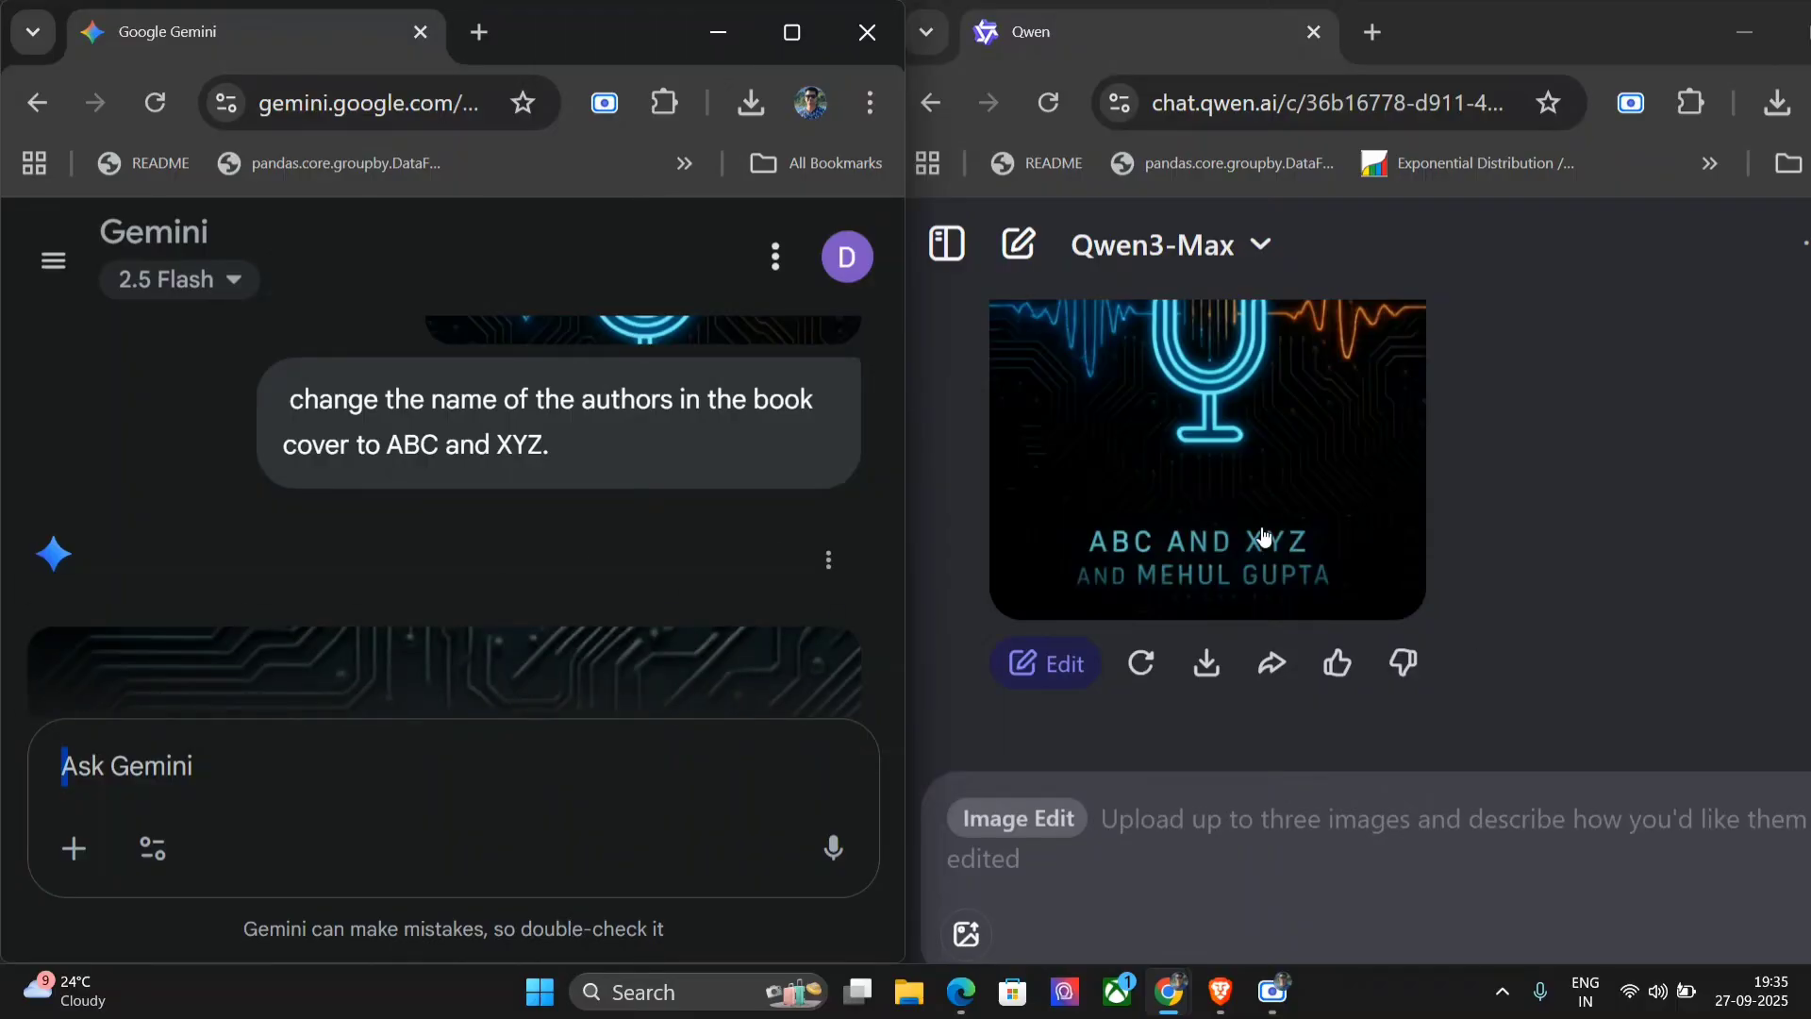
click(1215, 564)
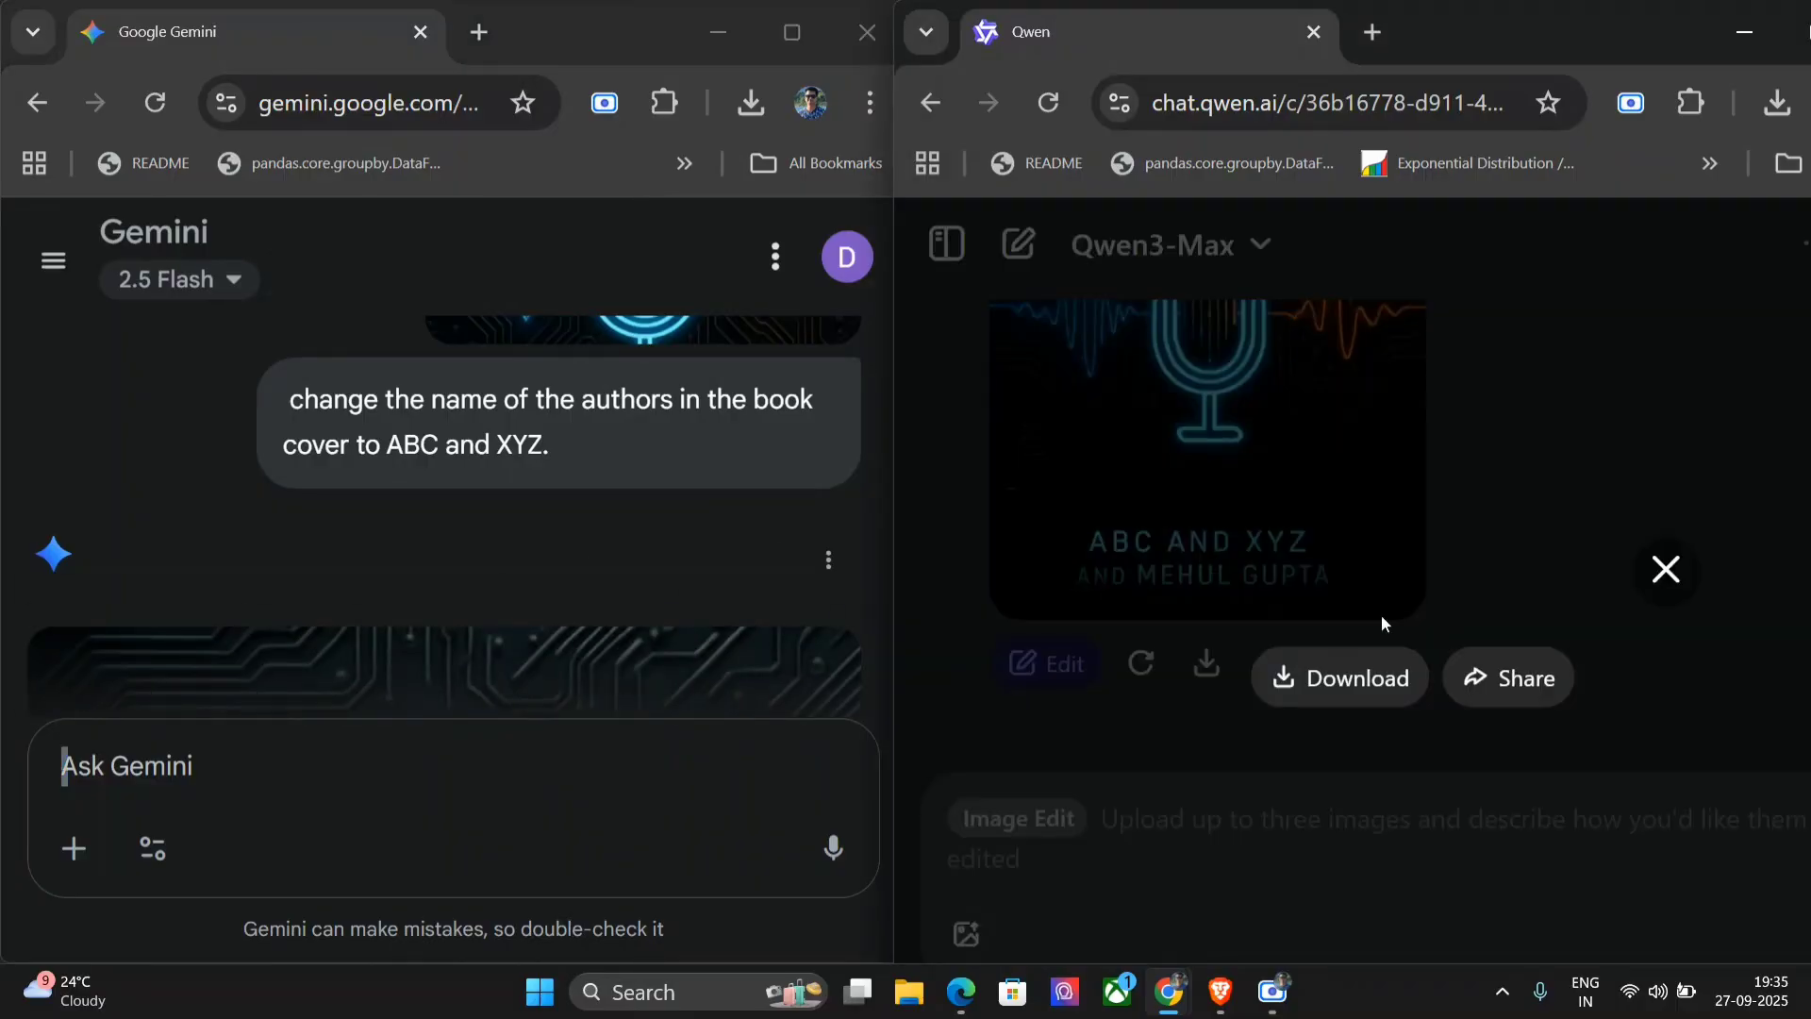
click(1668, 401)
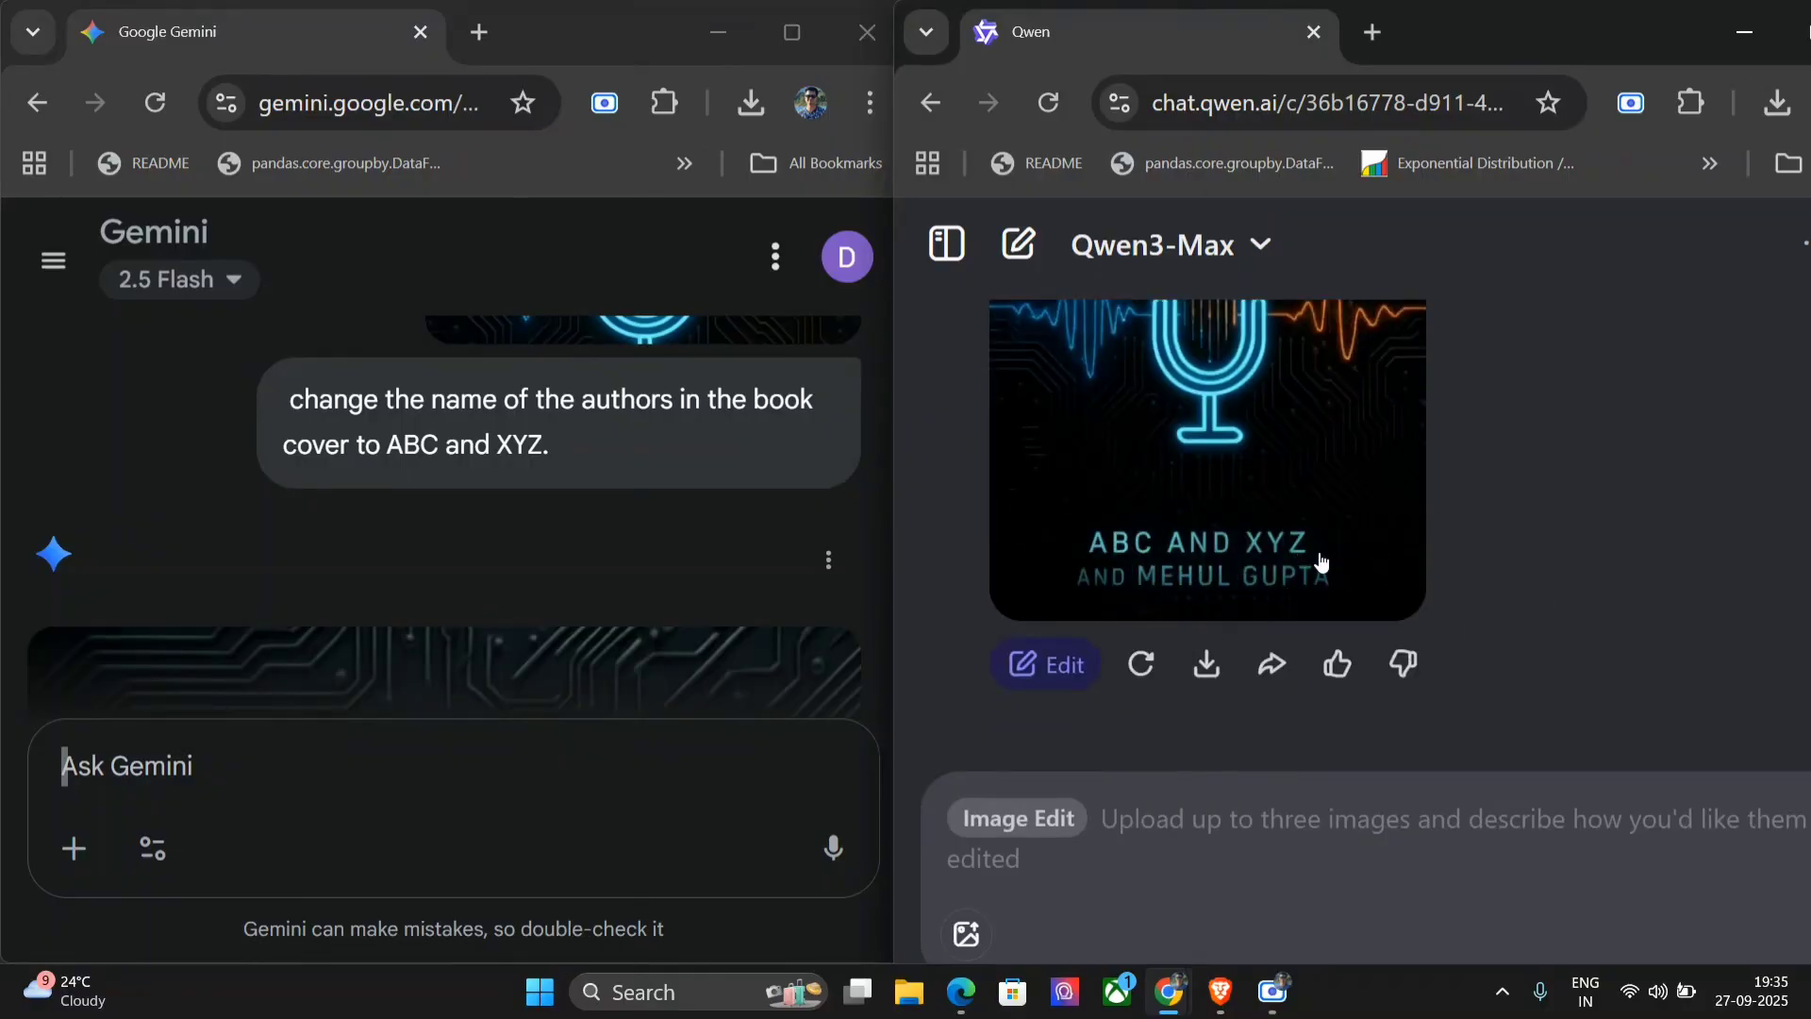
scroll(656, 590, down, 3)
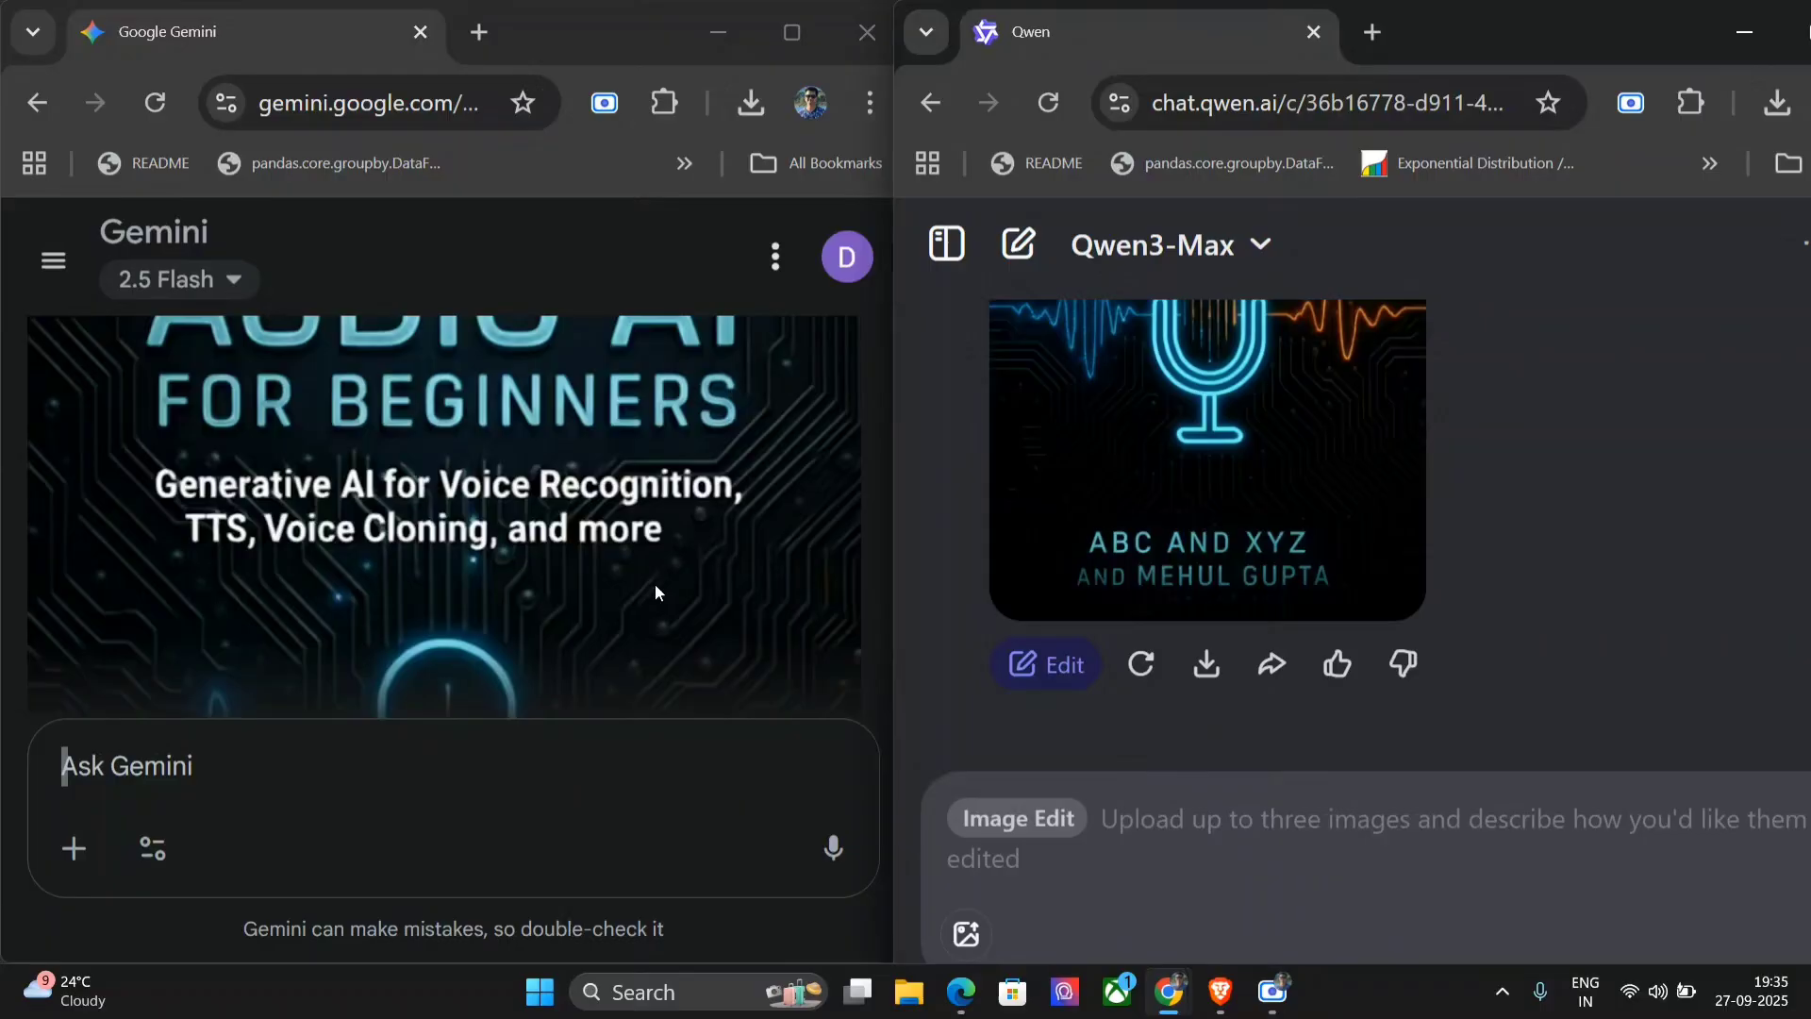
scroll(657, 591, down, 5)
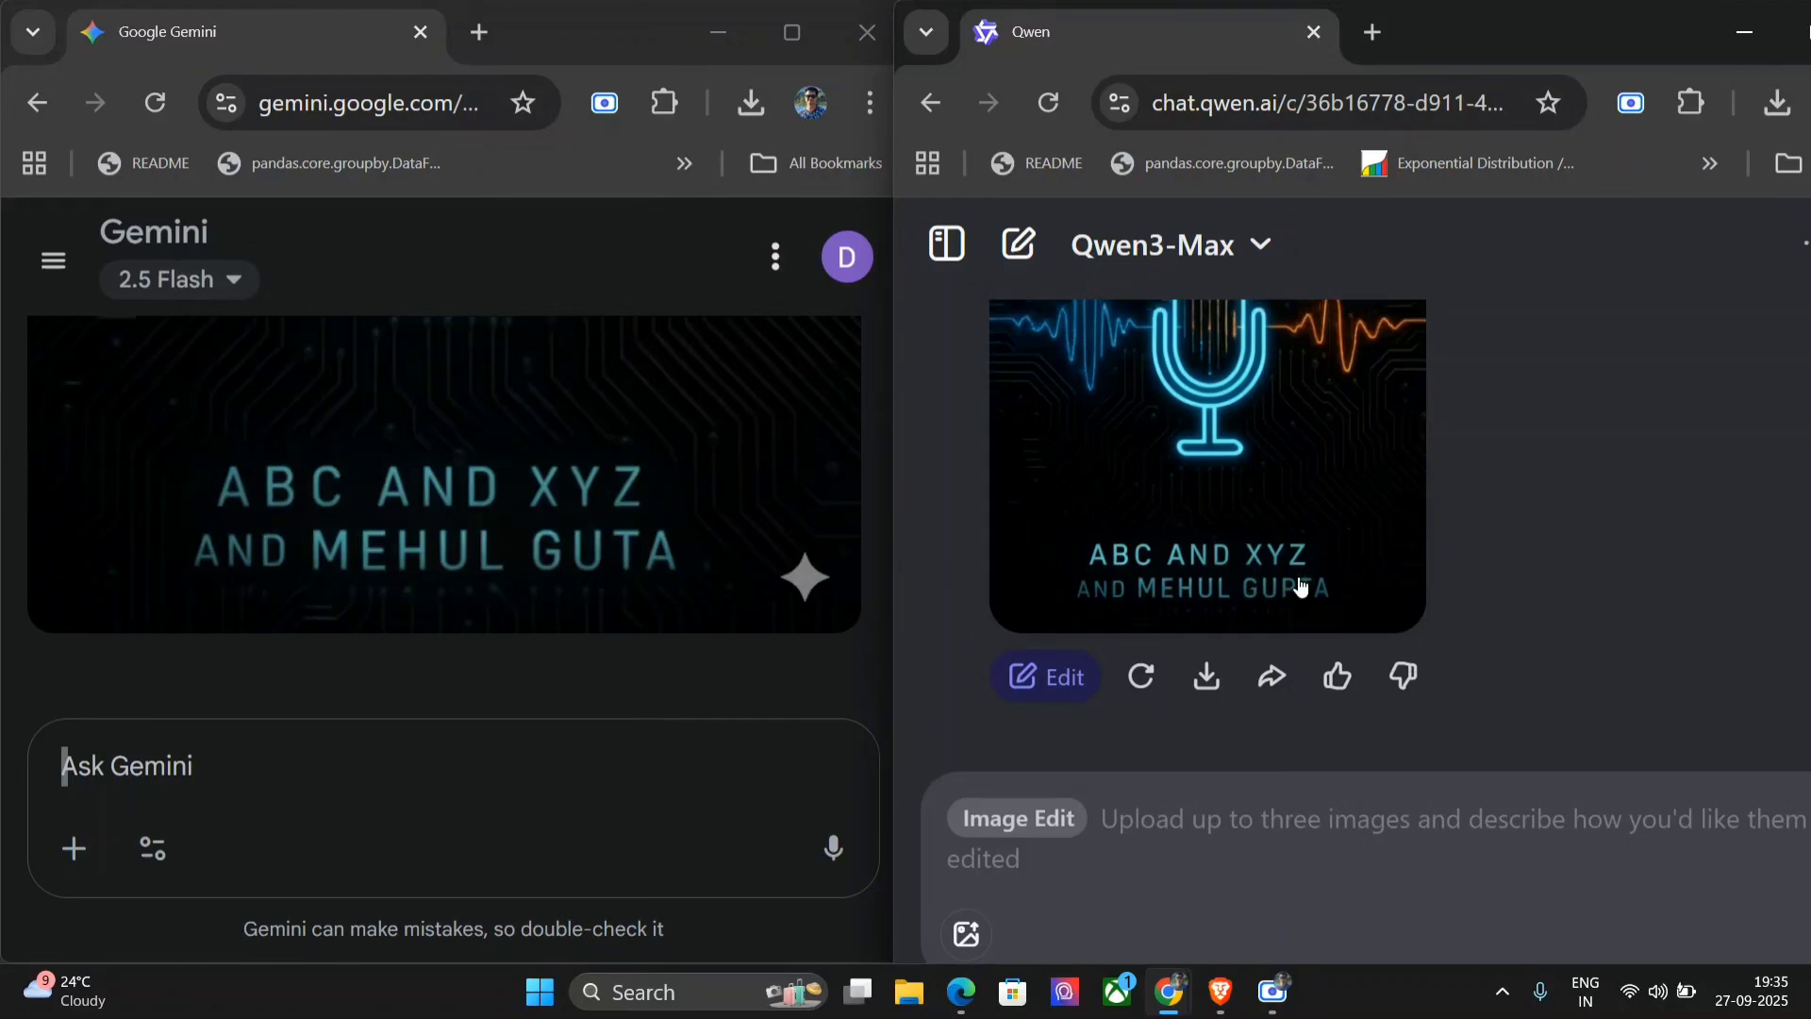
scroll(1301, 588, up, 5)
scroll(614, 537, up, 5)
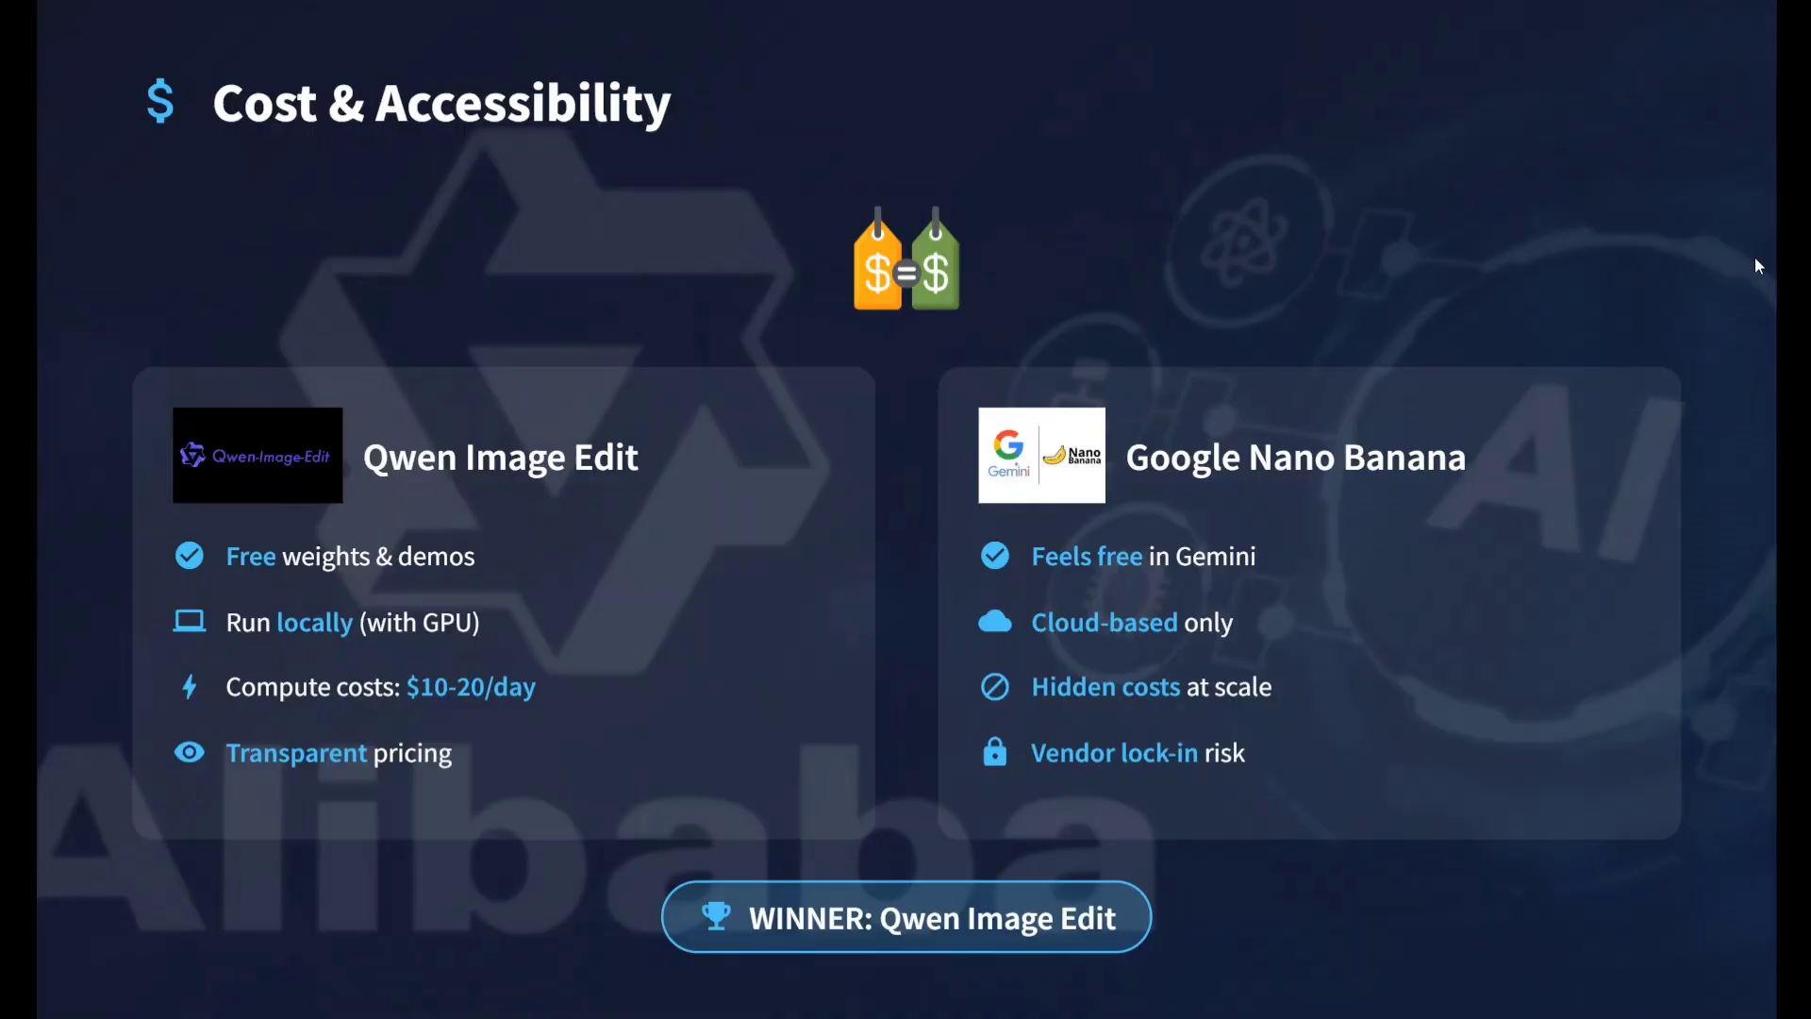
Advance one slide past the Open vs Closed slide.
key(Right)
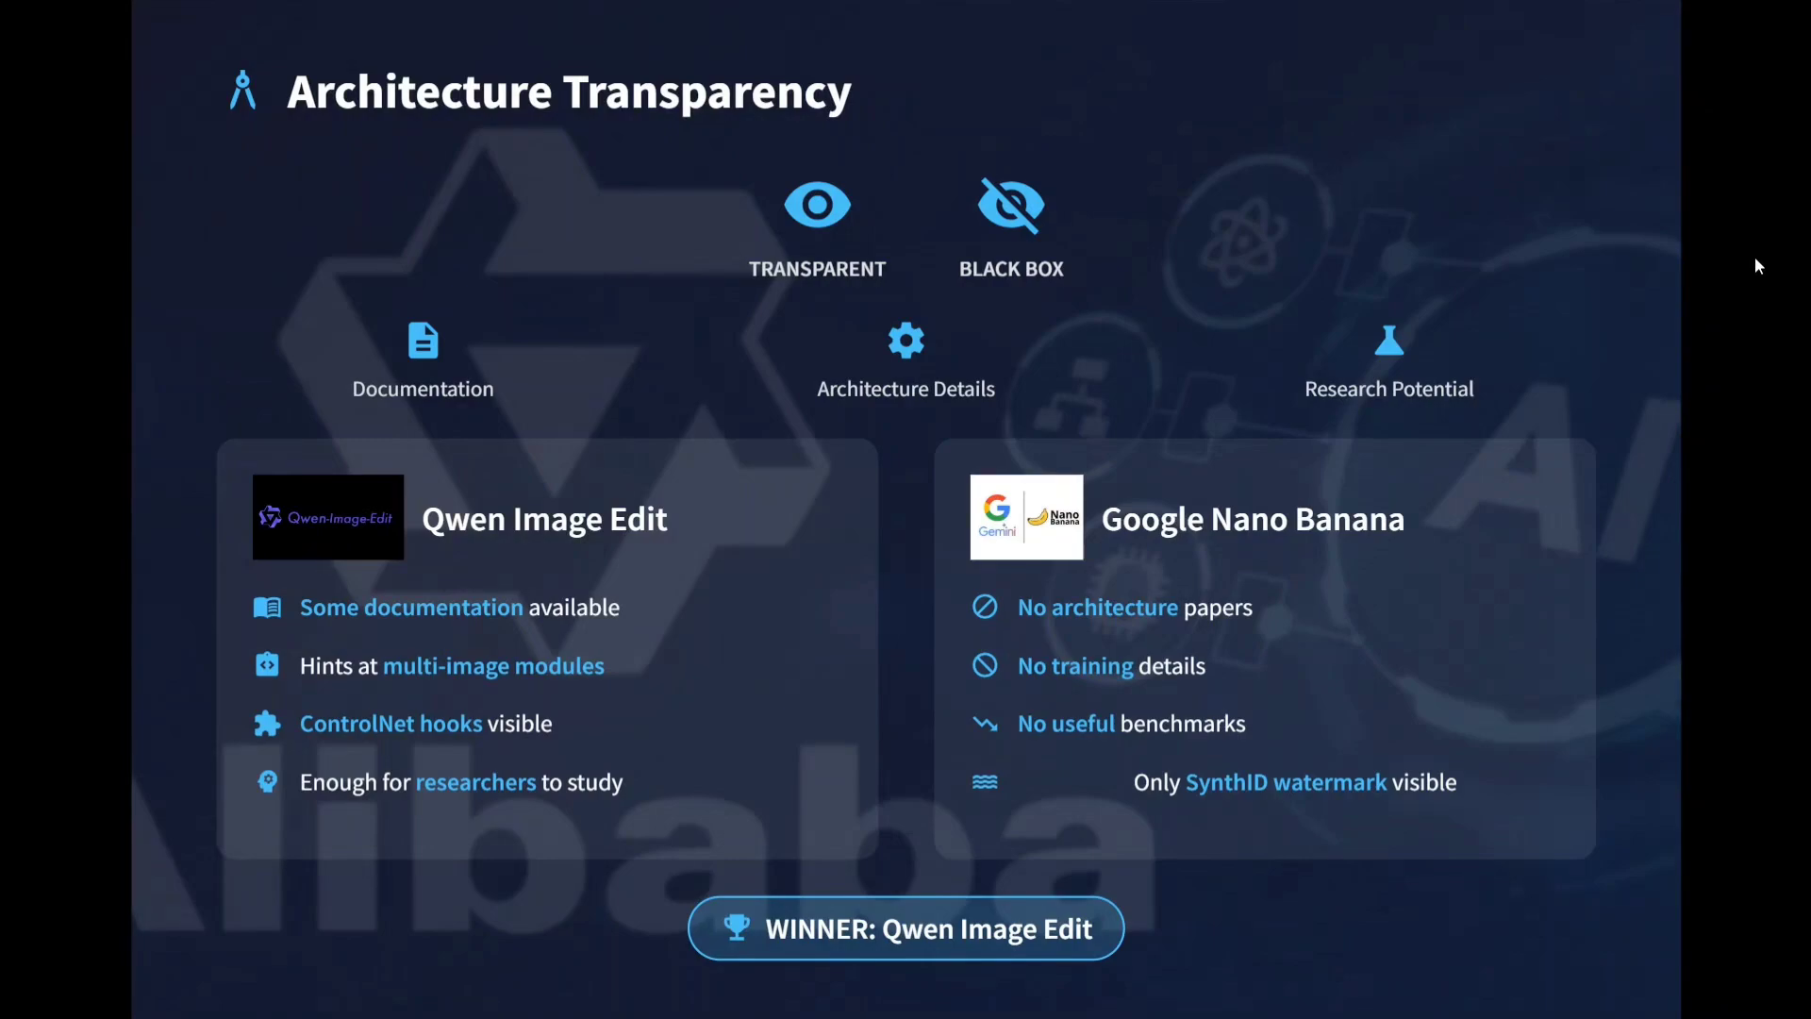
Advance one slide to the How to Access slide.
key(Right)
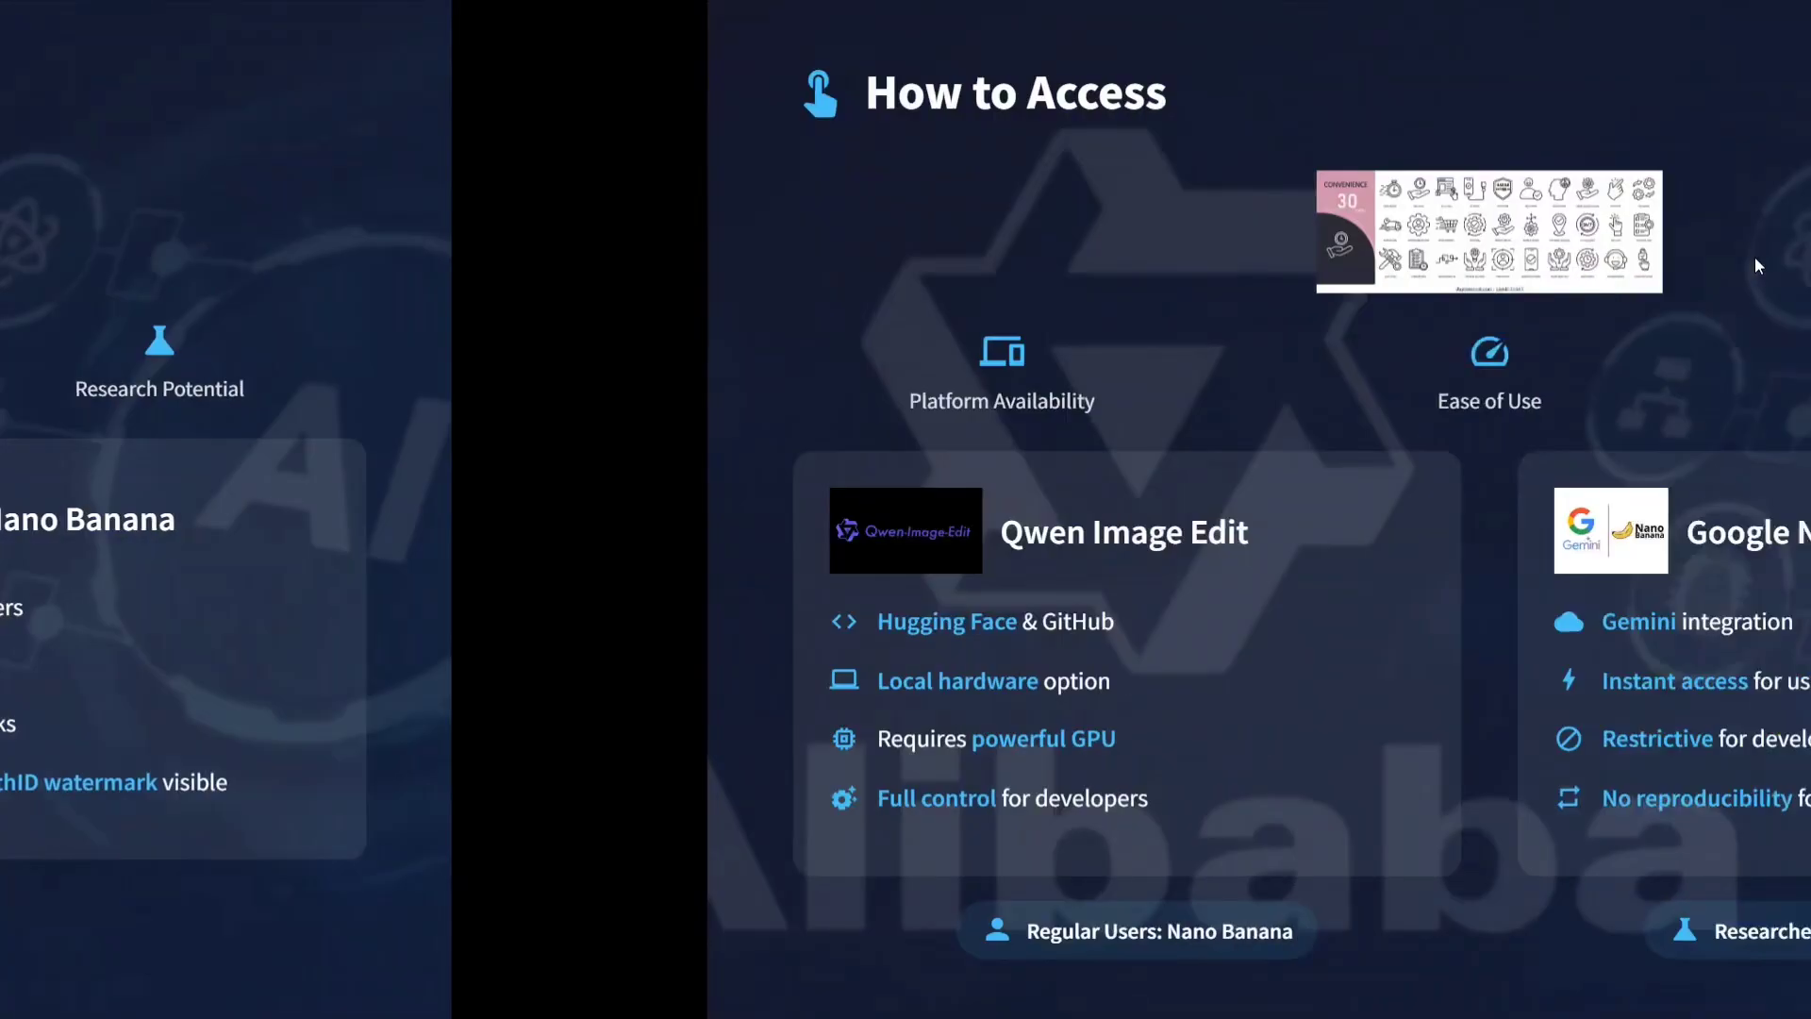